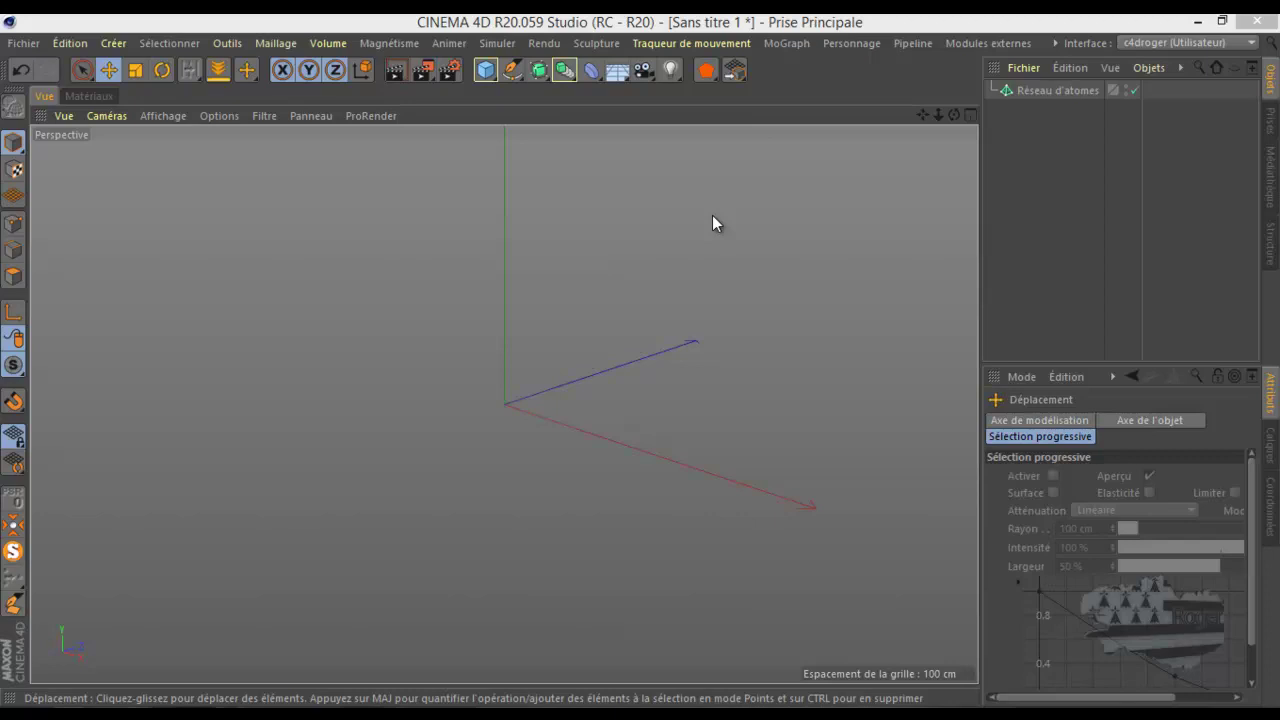
Add an Atom Array, then delete both Réseau d'atomes objects to empty the scene.
left_click(563, 70)
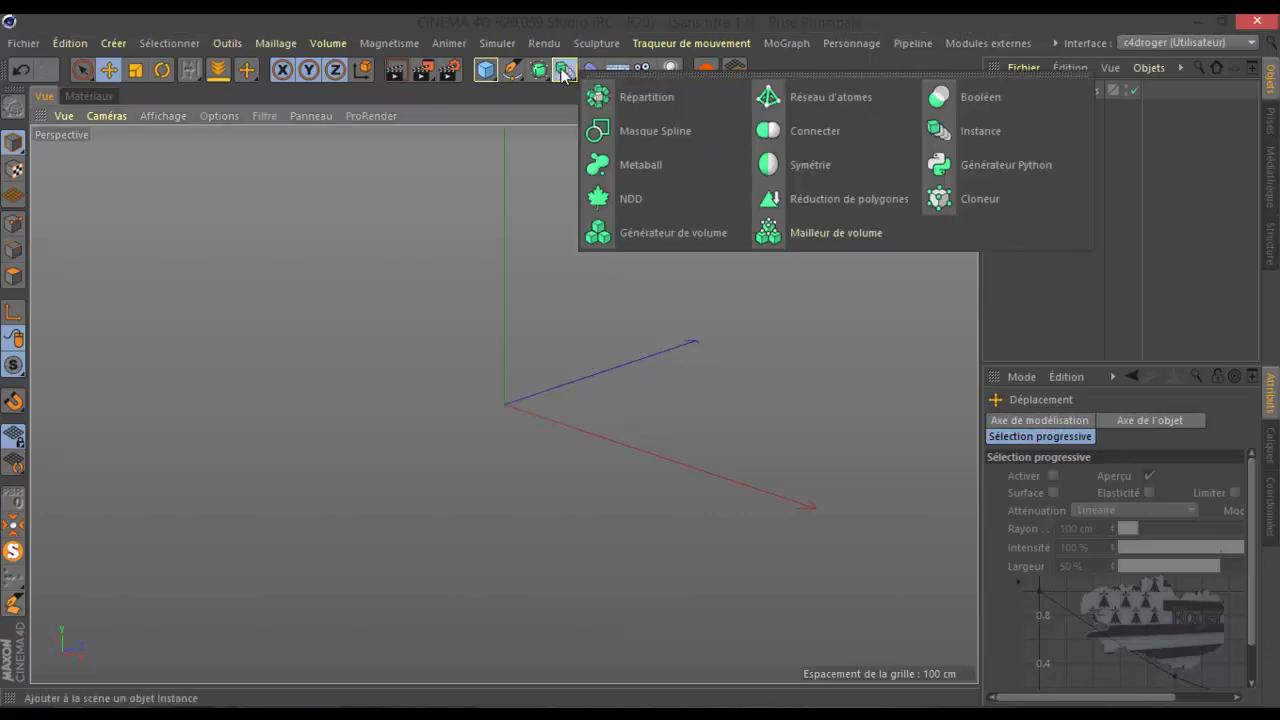
left_click(822, 96)
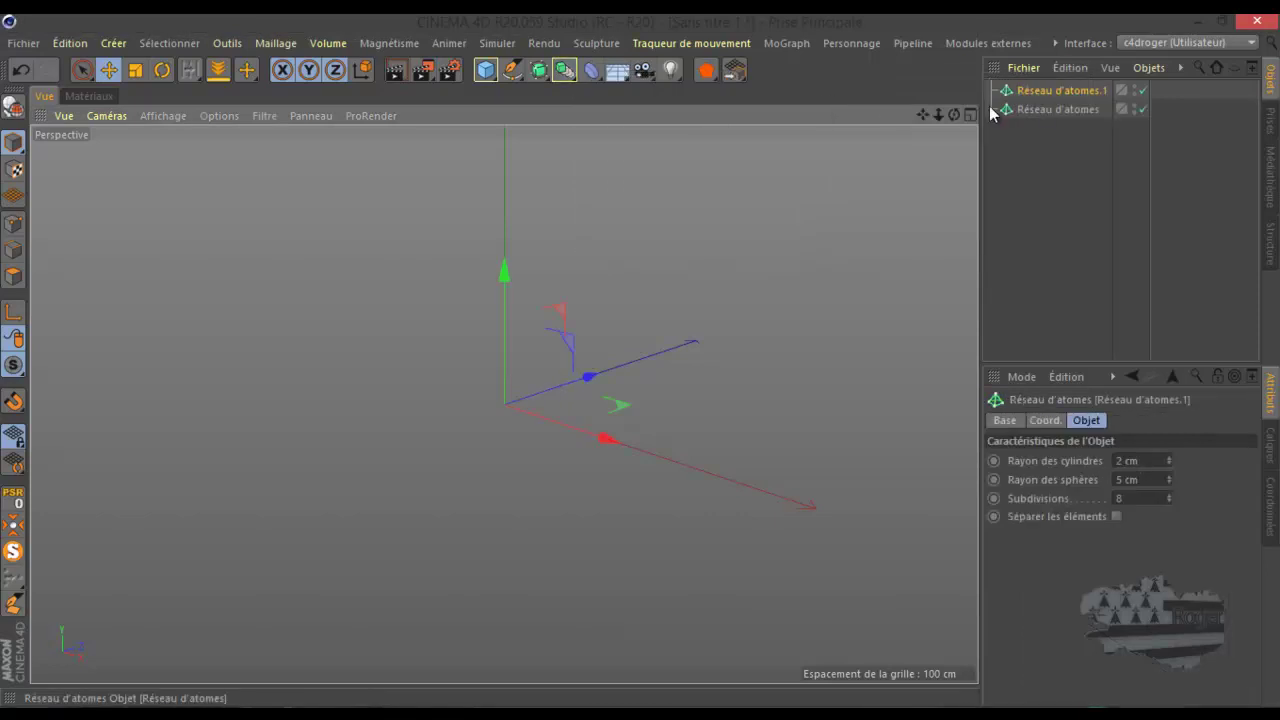
left_click(1044, 110)
key("Delete")
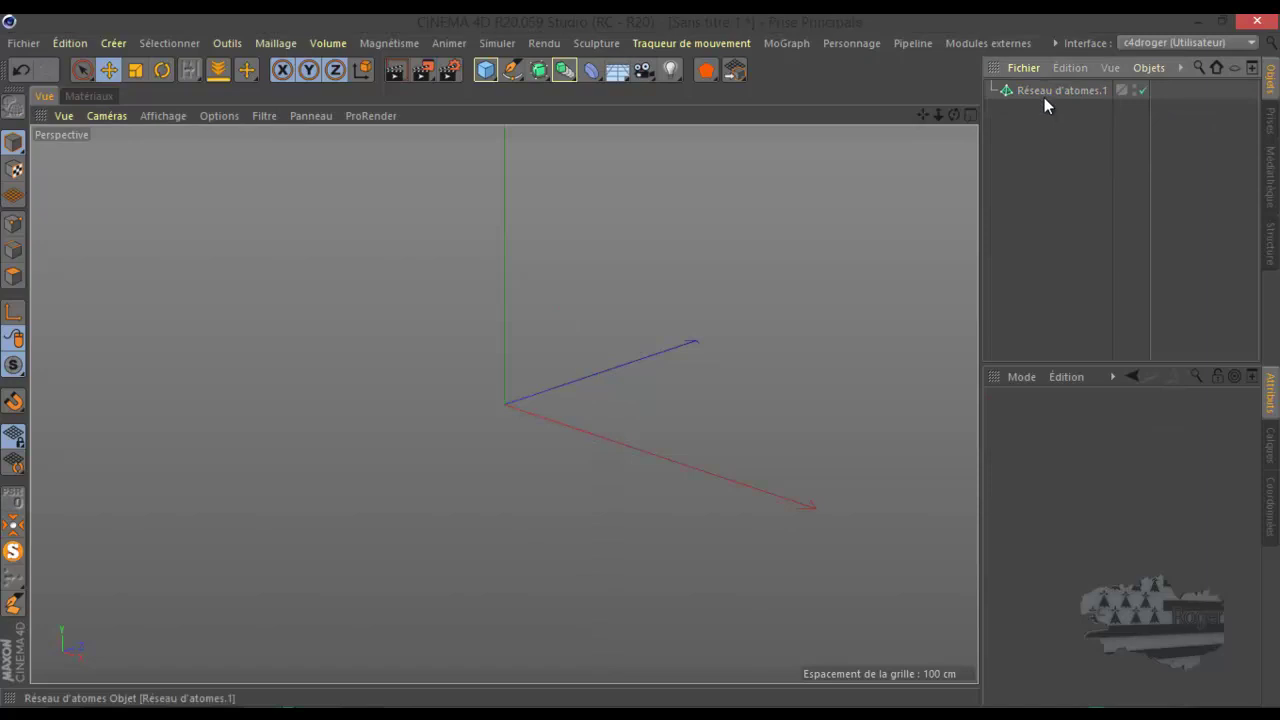
left_click(1044, 92)
key("Delete")
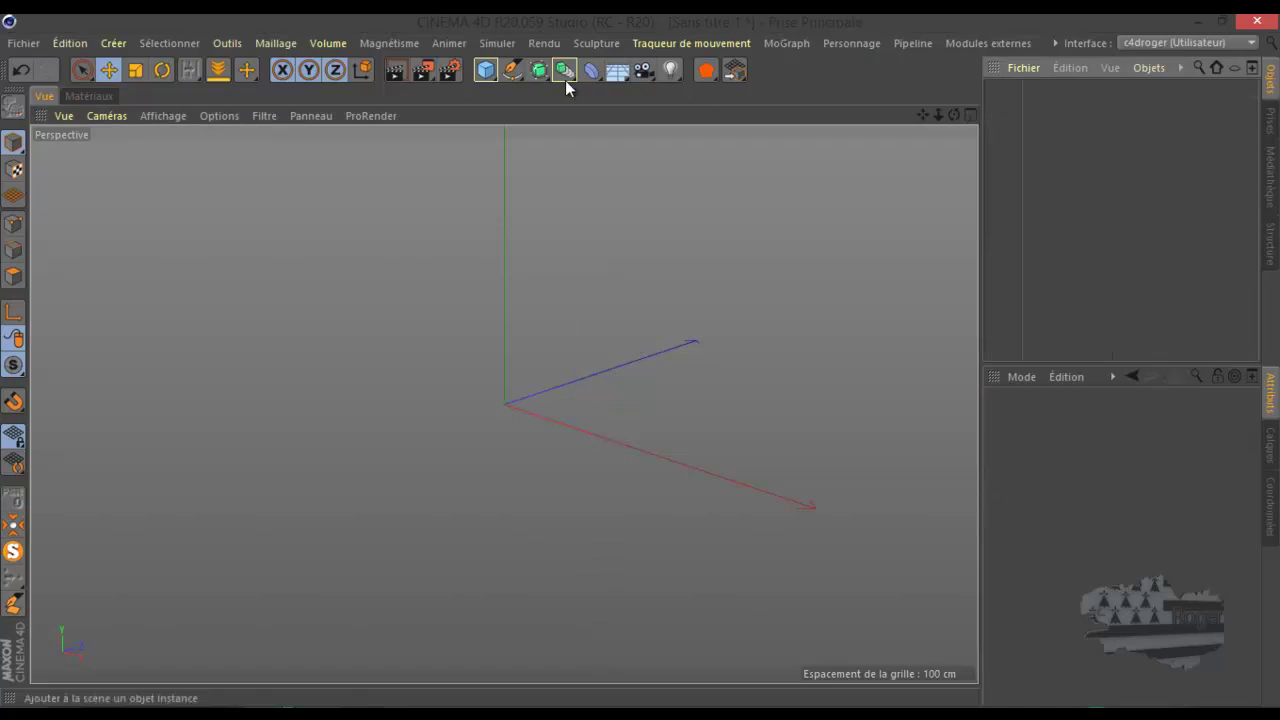
left_click(563, 74)
Add a fresh Réseau d'atomes and confirm its Coord. scale reads 1 on every axis.
left_click(720, 115)
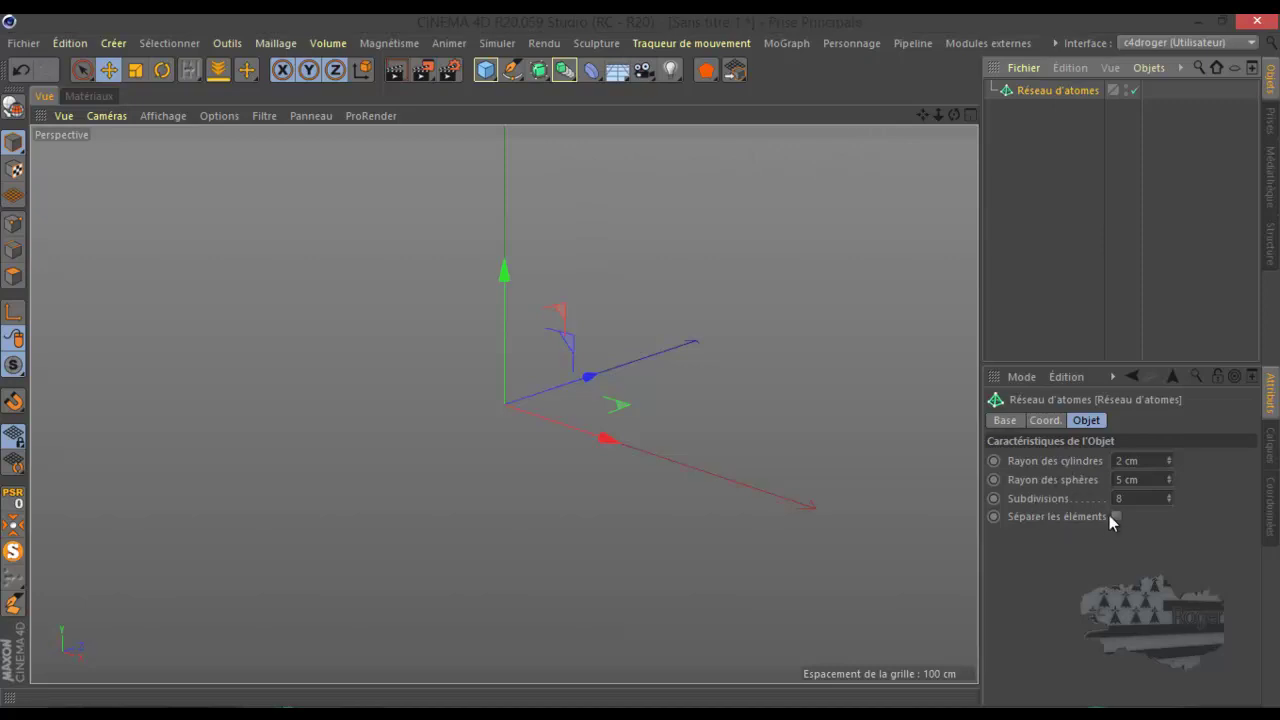
left_click(1055, 422)
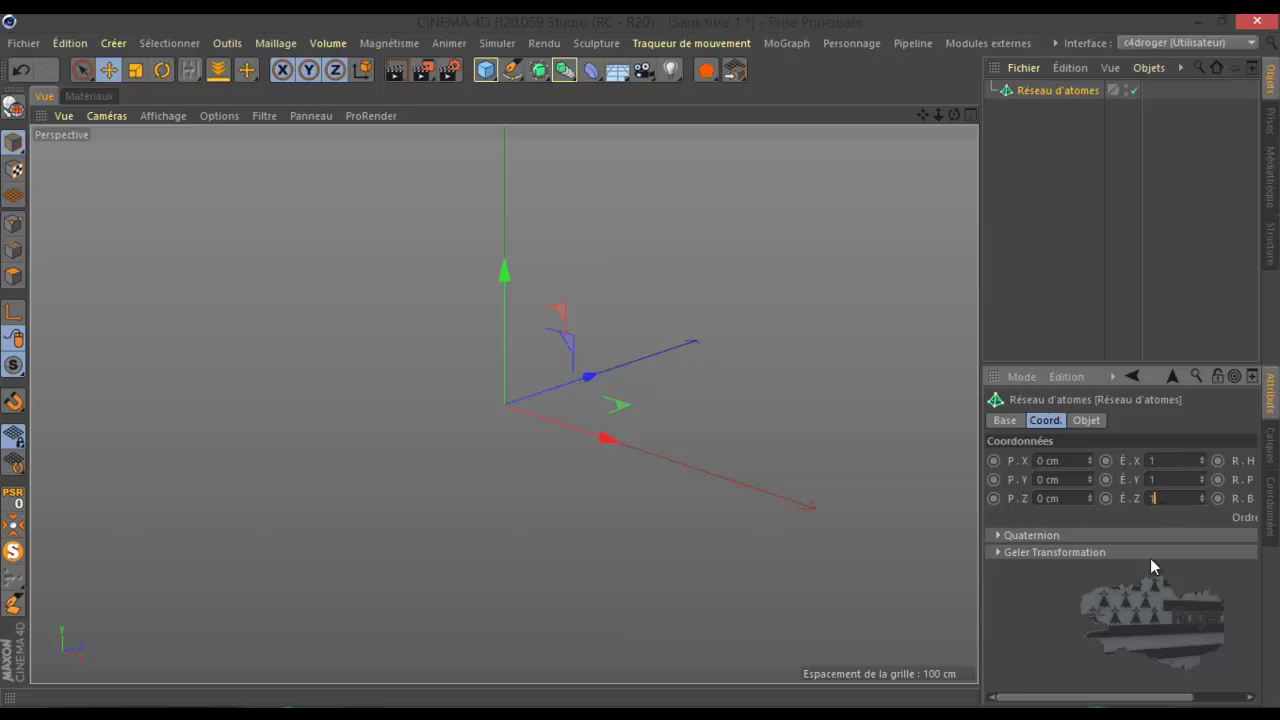
left_click_drag(1158, 698, 1123, 698)
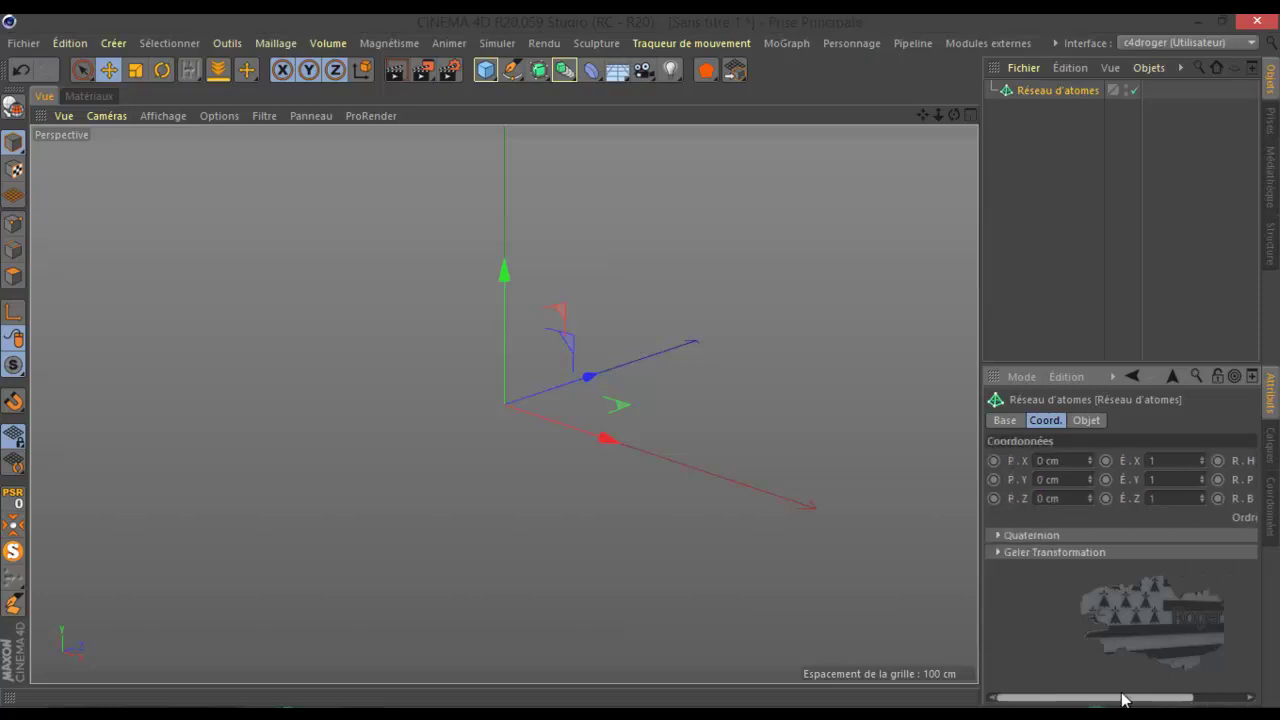
left_click(1080, 424)
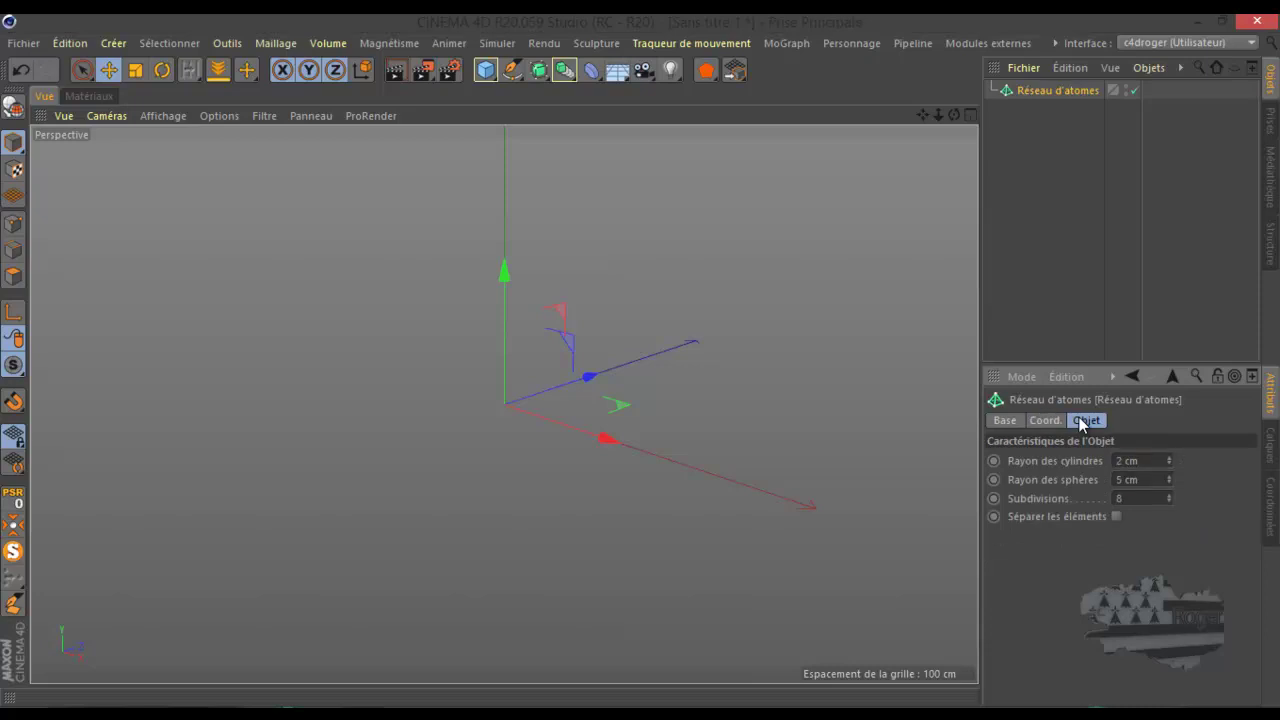
Nest a new Cube under Réseau d'atomes and render the view to preview the lattice.
left_click(489, 74)
left_click_drag(1010, 90, 1043, 109)
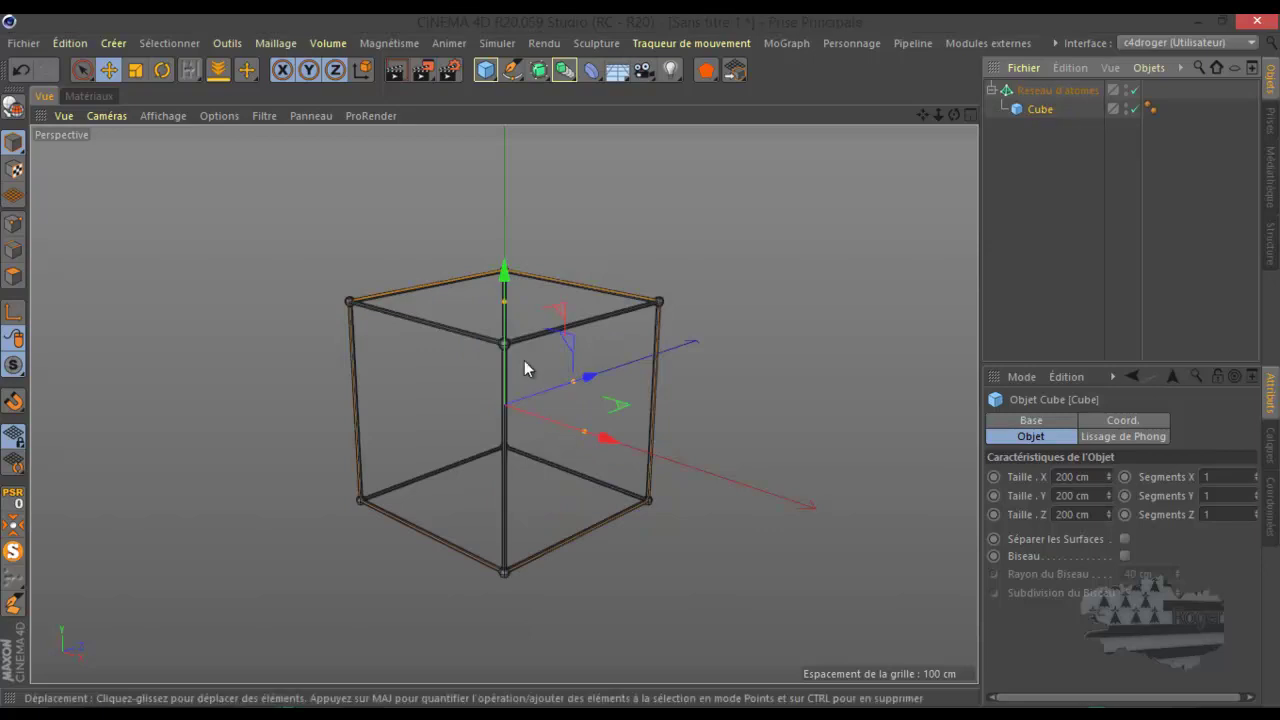
scroll(506, 343, "up", 2)
scroll(505, 341, "up", 3)
scroll(505, 341, "up", 1)
scroll(499, 330, "up", 2)
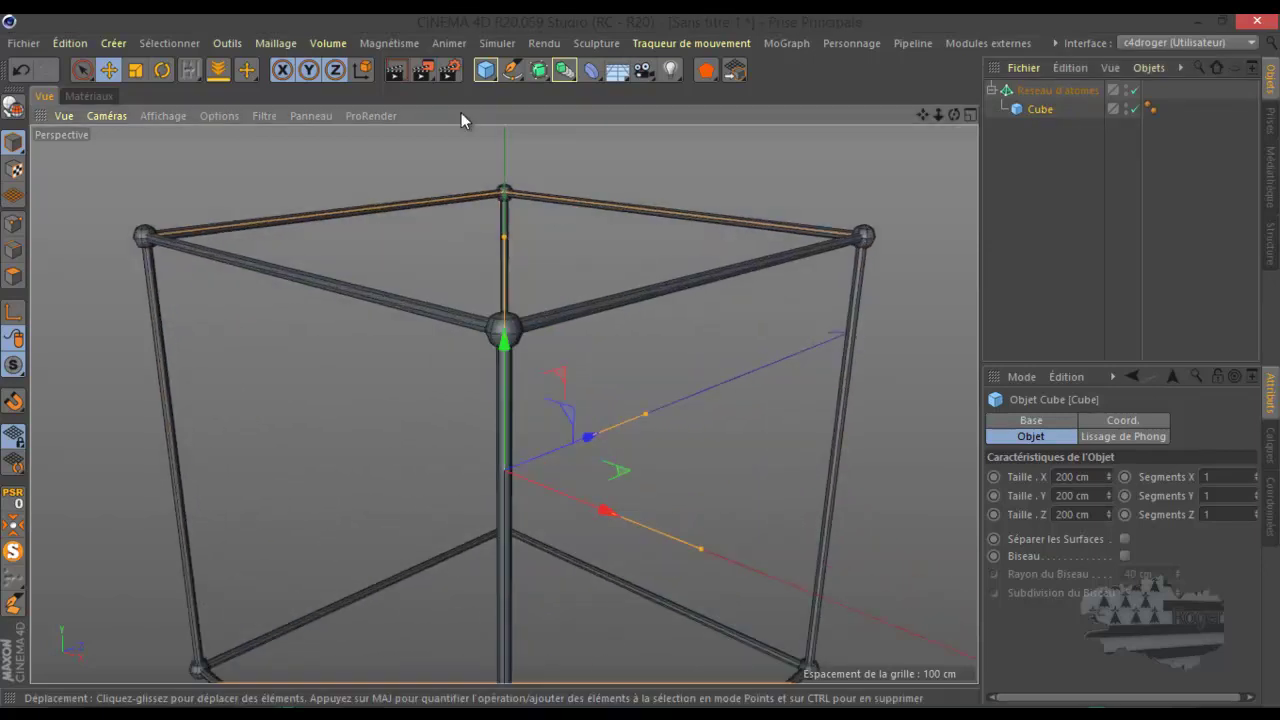
left_click(389, 72)
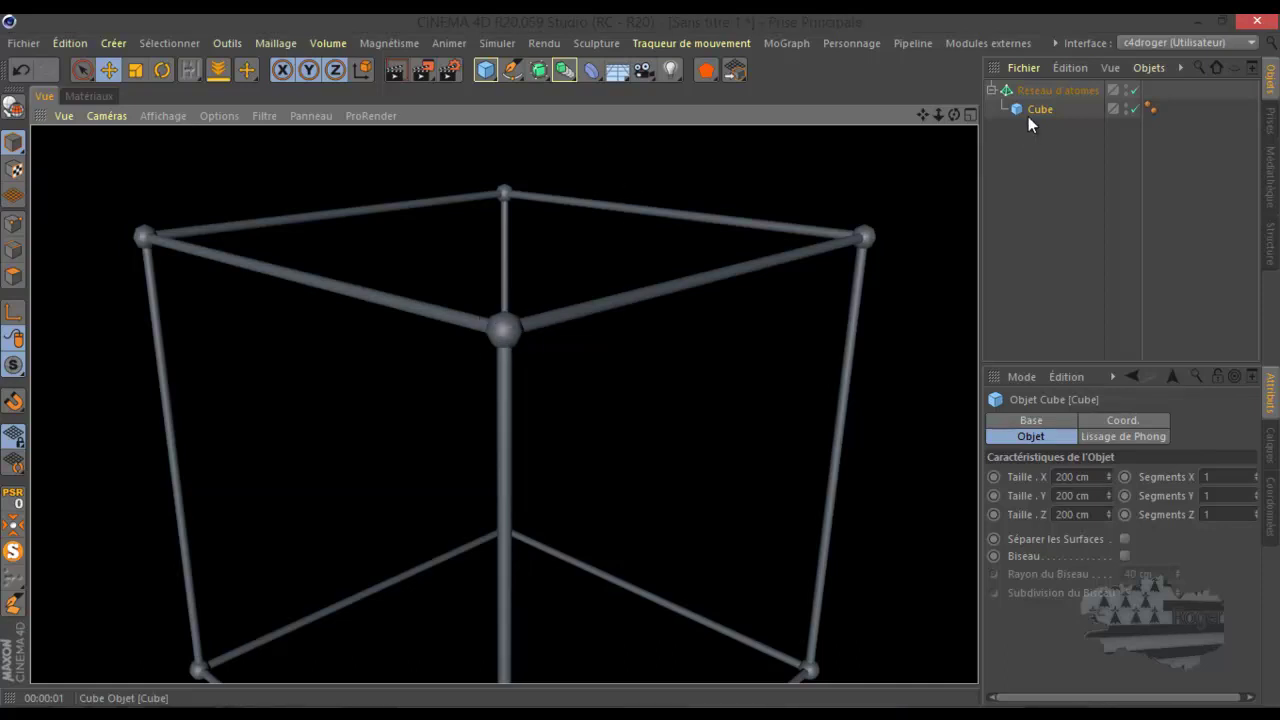
Raise the Réseau d'atomes Subdivisions and render a preview of the smoother mesh.
left_click(1052, 91)
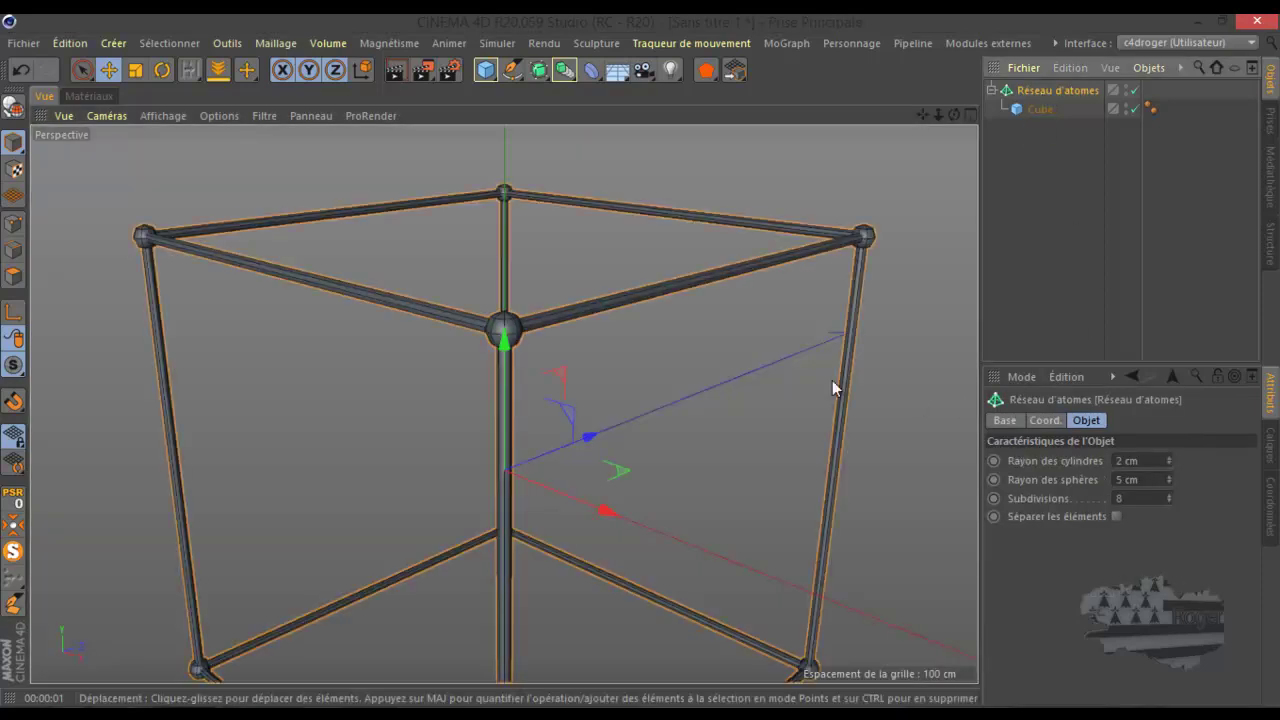
scroll(544, 313, "up", 2)
scroll(509, 346, "up", 2)
scroll(491, 354, "up", 2)
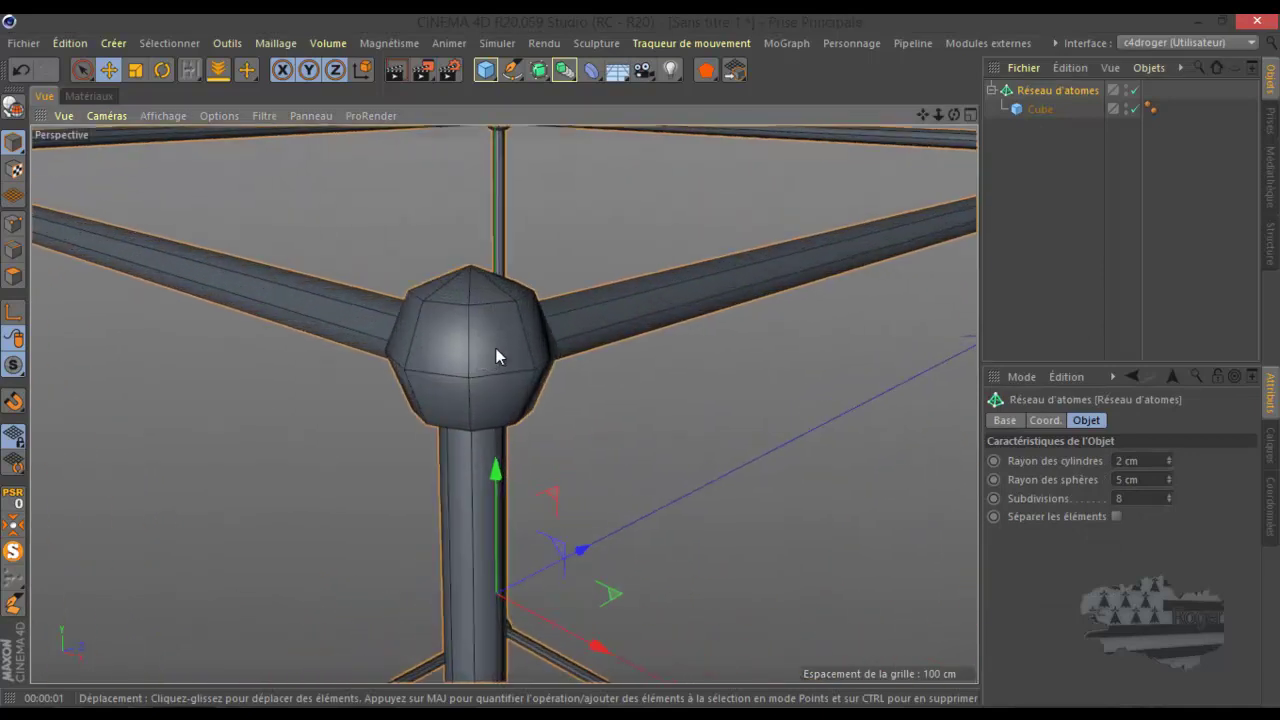
left_click_drag(1168, 501, 1168, 501)
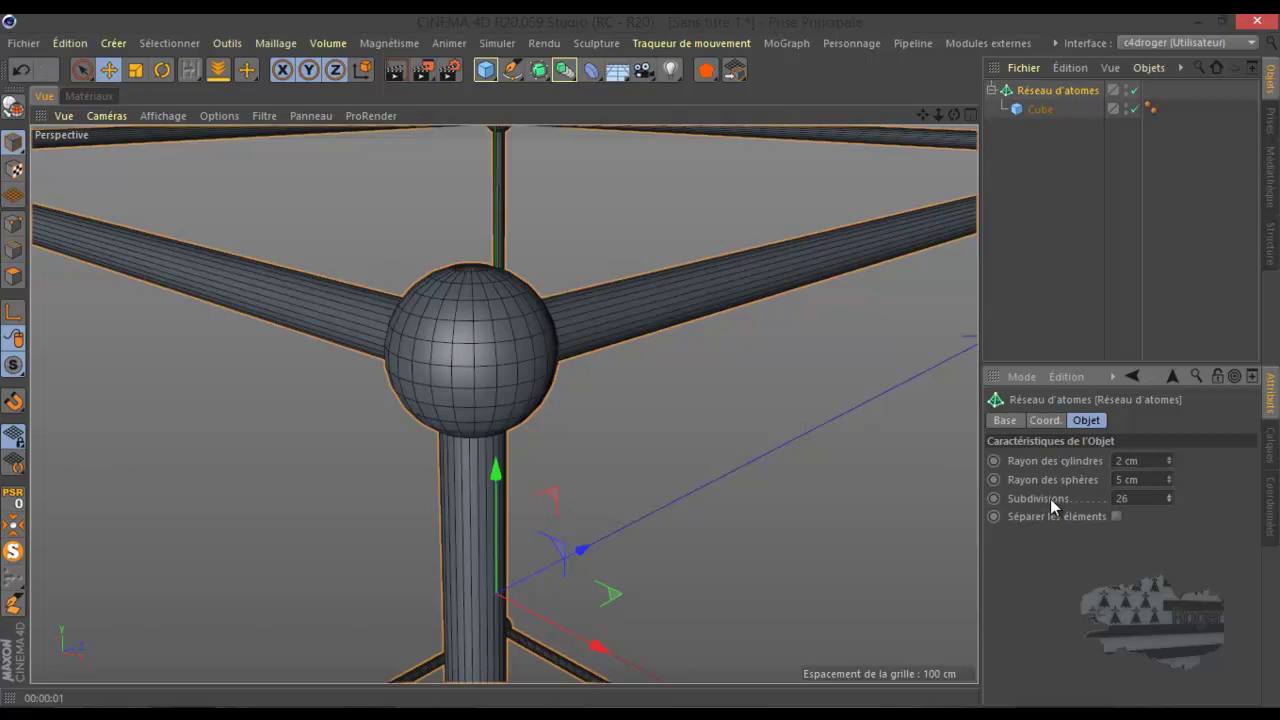
left_click(399, 69)
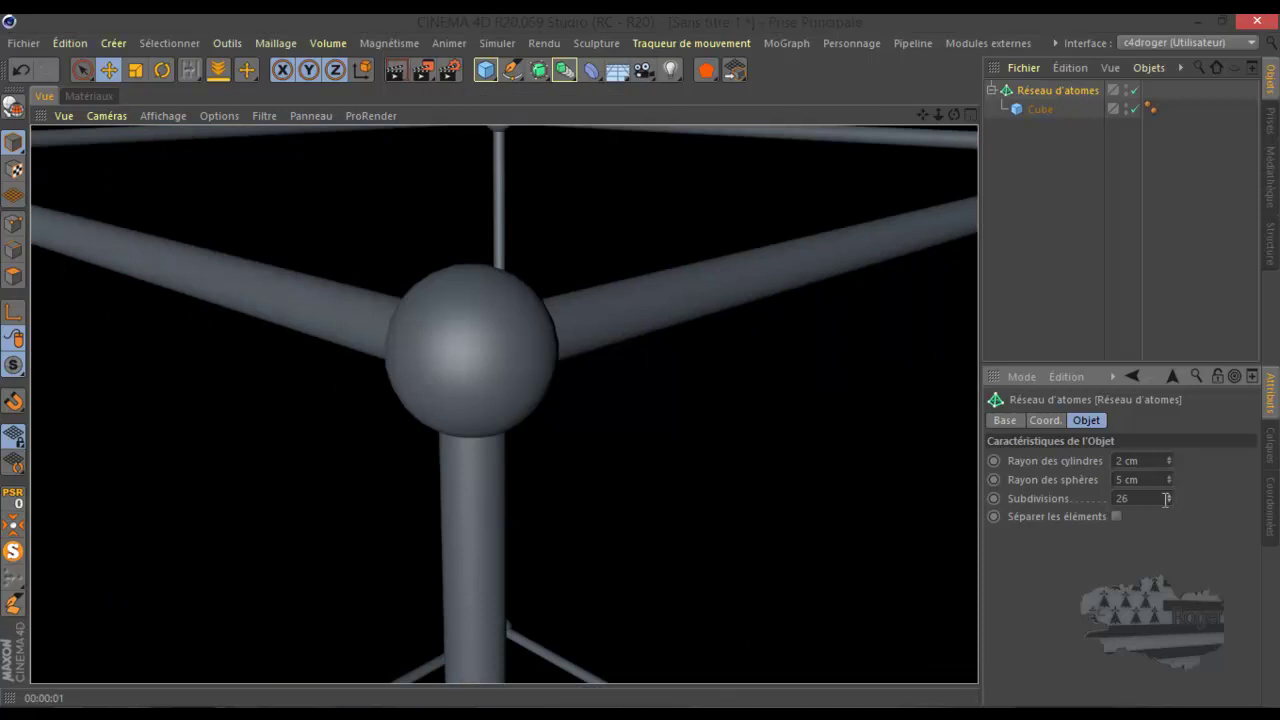
Increase Subdivisions to 34 and render again to check the smoothness.
left_click_drag(1171, 498, 1170, 492)
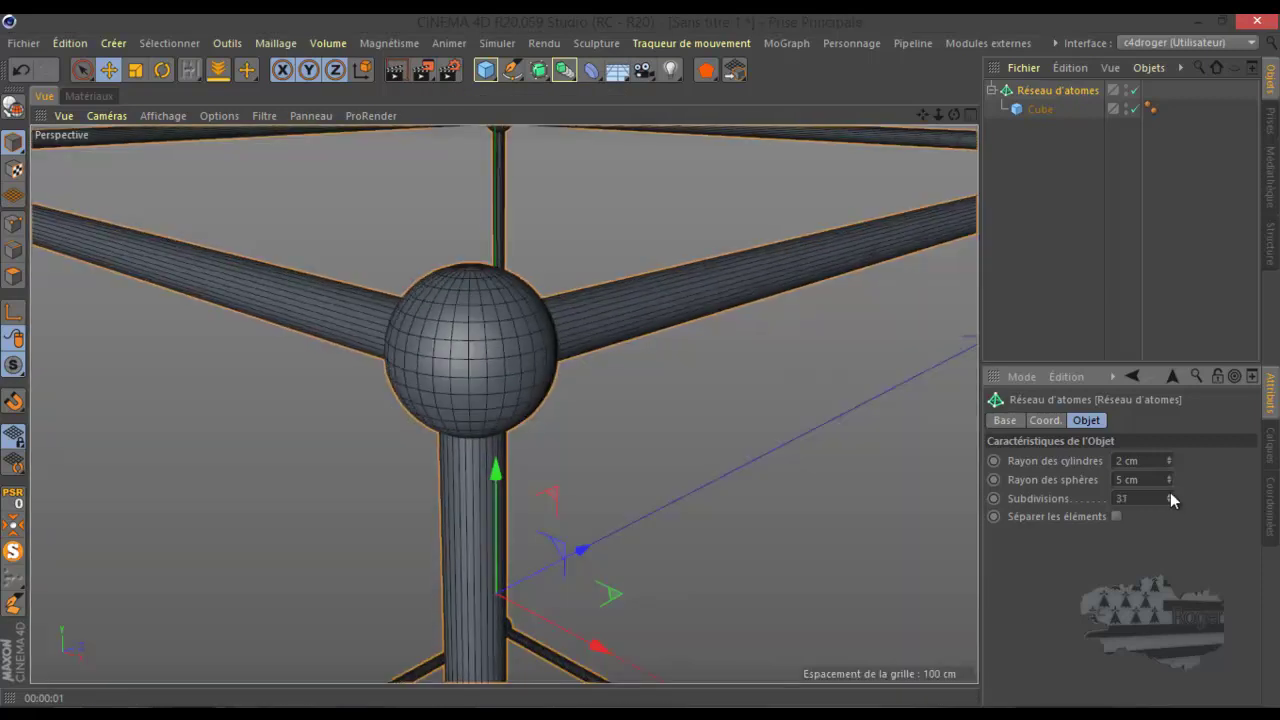
left_click(1170, 493)
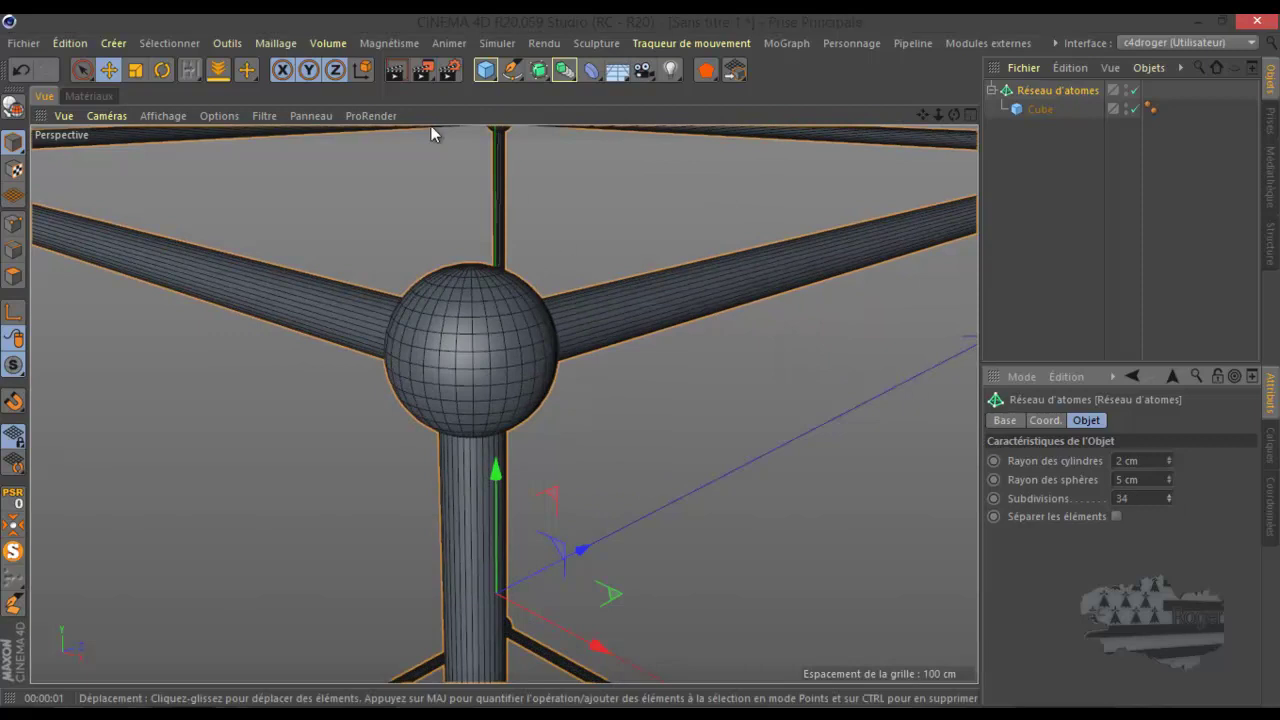
left_click(390, 80)
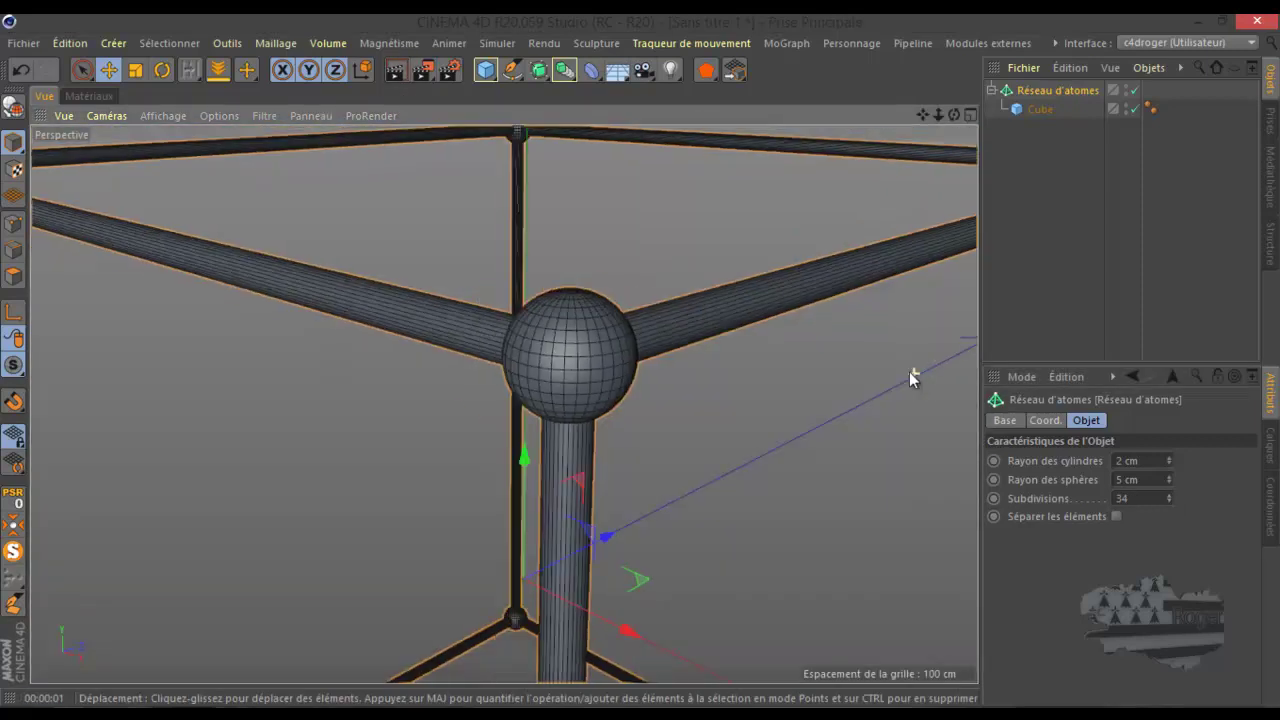
scroll(474, 295, "down", 2)
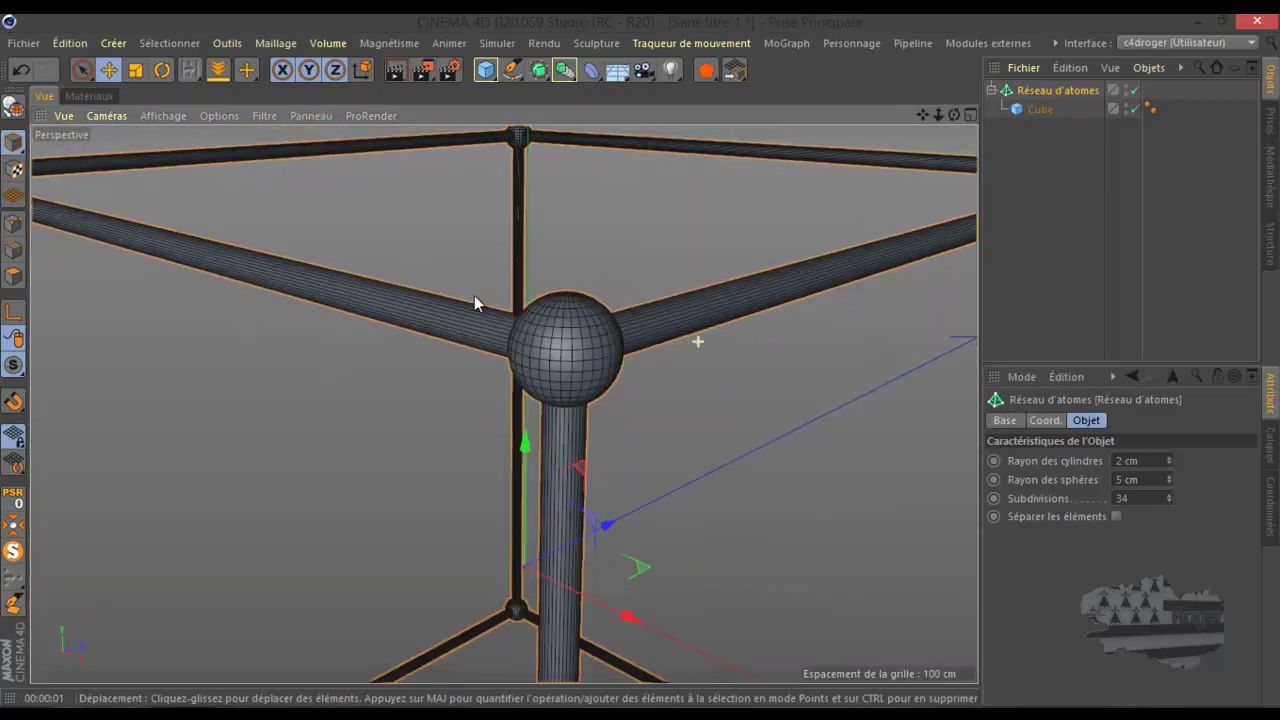
scroll(436, 280, "down", 3)
scroll(480, 256, "down", 3)
scroll(600, 220, "down", 2)
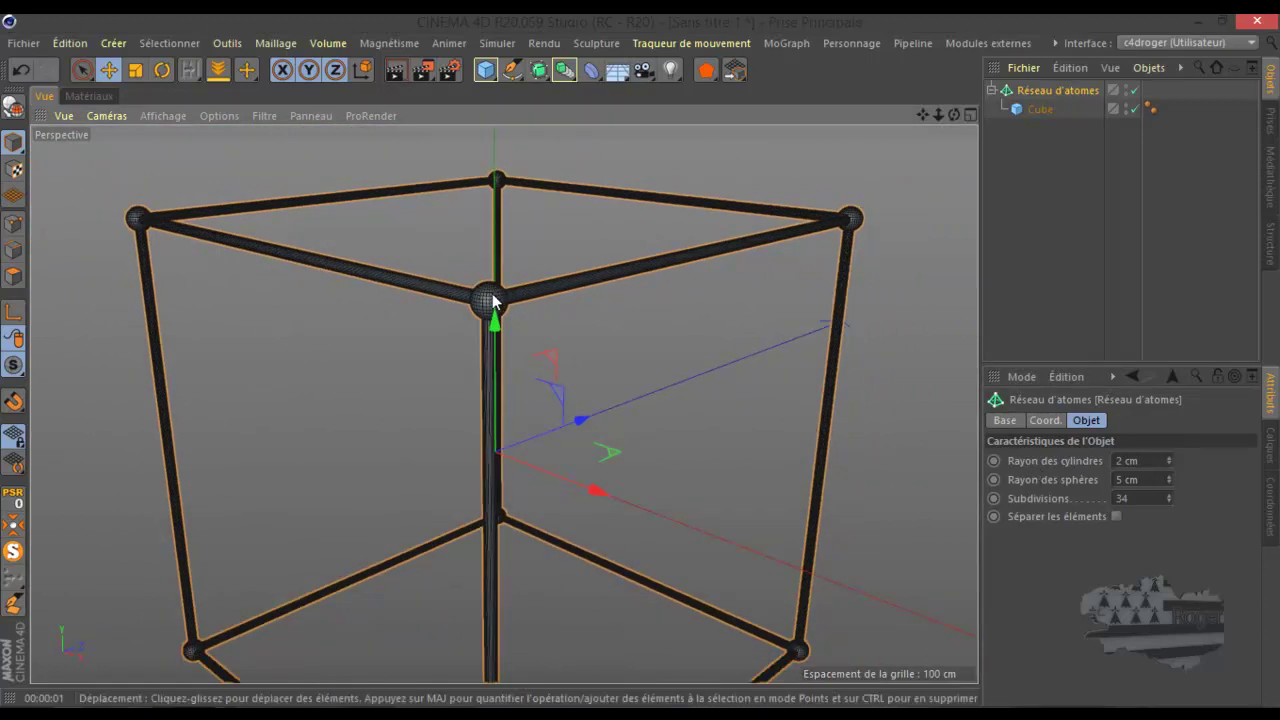
Set the sphere radius to 2 cm and render the view.
double_click(1127, 479)
type("2")
key("Return")
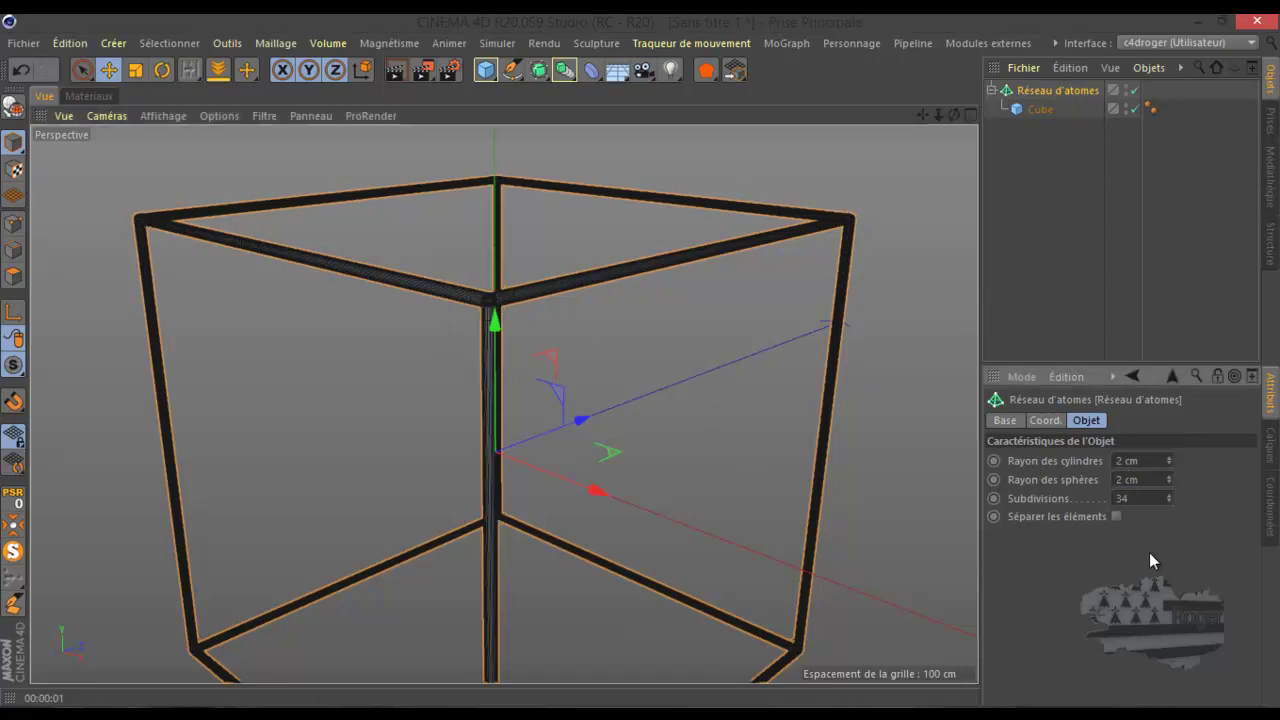
left_click(396, 72)
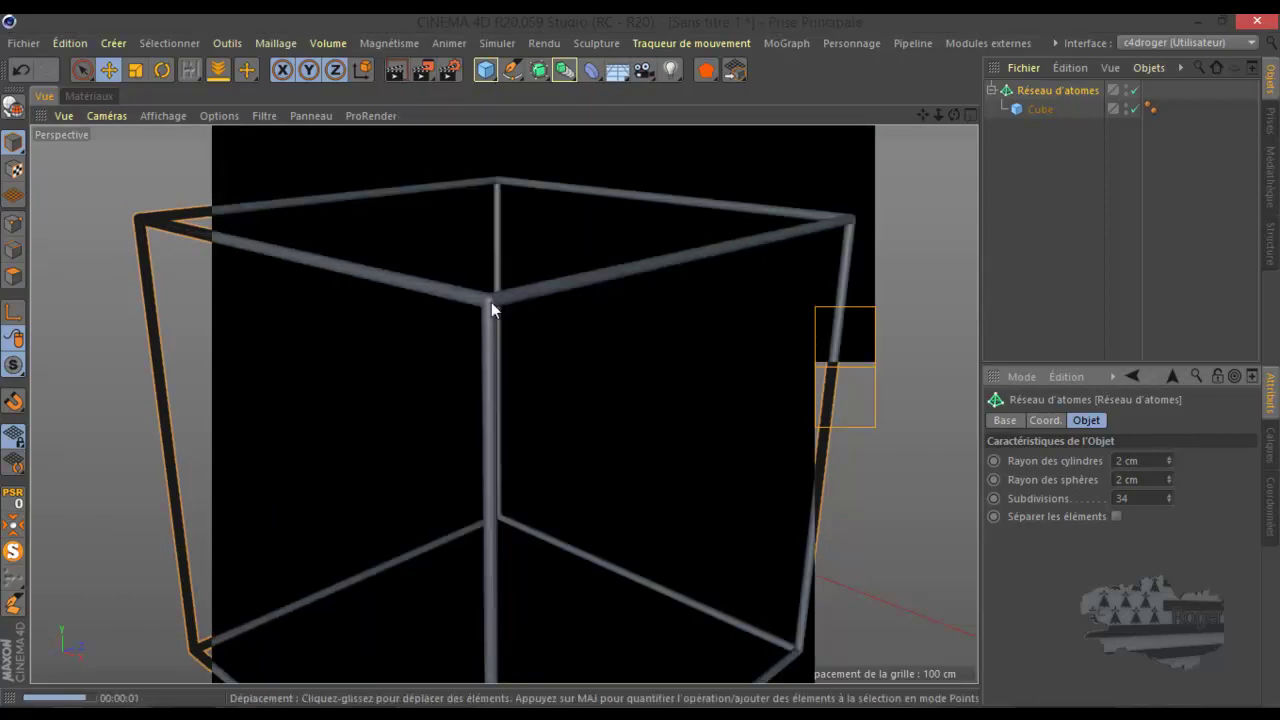
Drag the radius values, then enter 2 cm for both sphere and cylinder radii.
left_click(1160, 482)
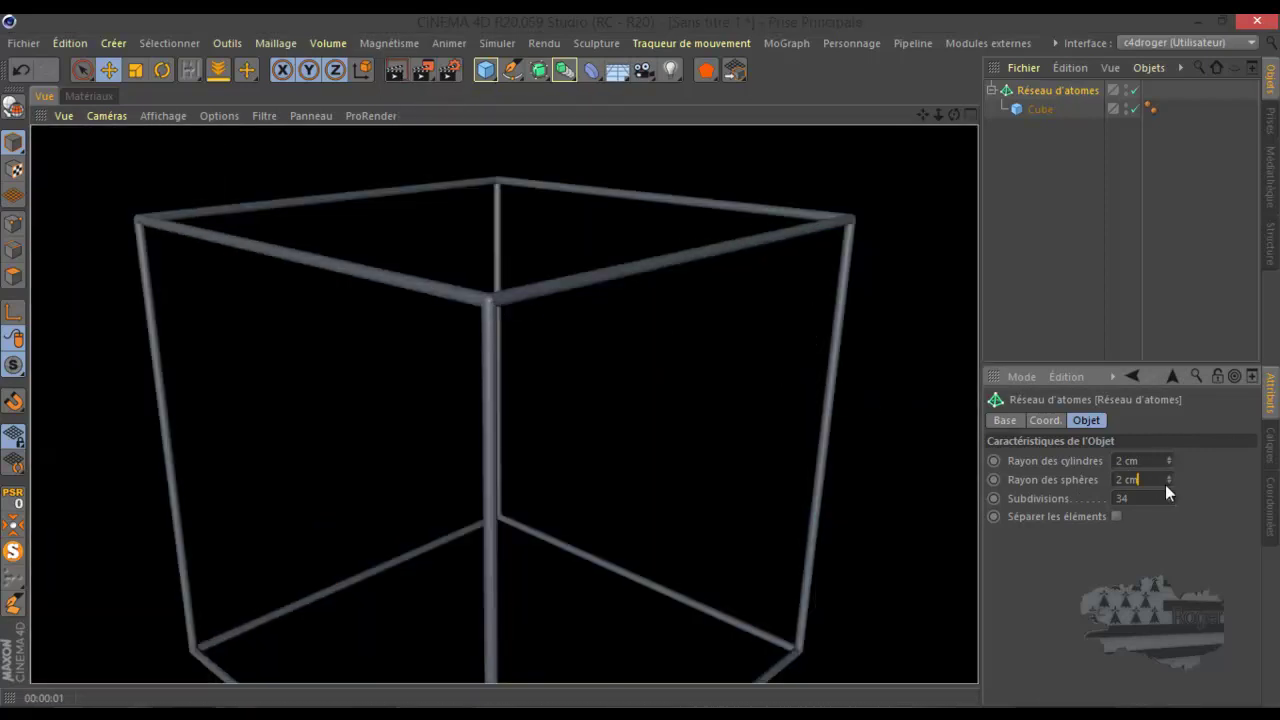
left_click(1166, 482)
mouse_move(1168, 481)
left_mouse_down()
mouse_move(1170, 468)
mouse_move(1171, 520)
left_mouse_up()
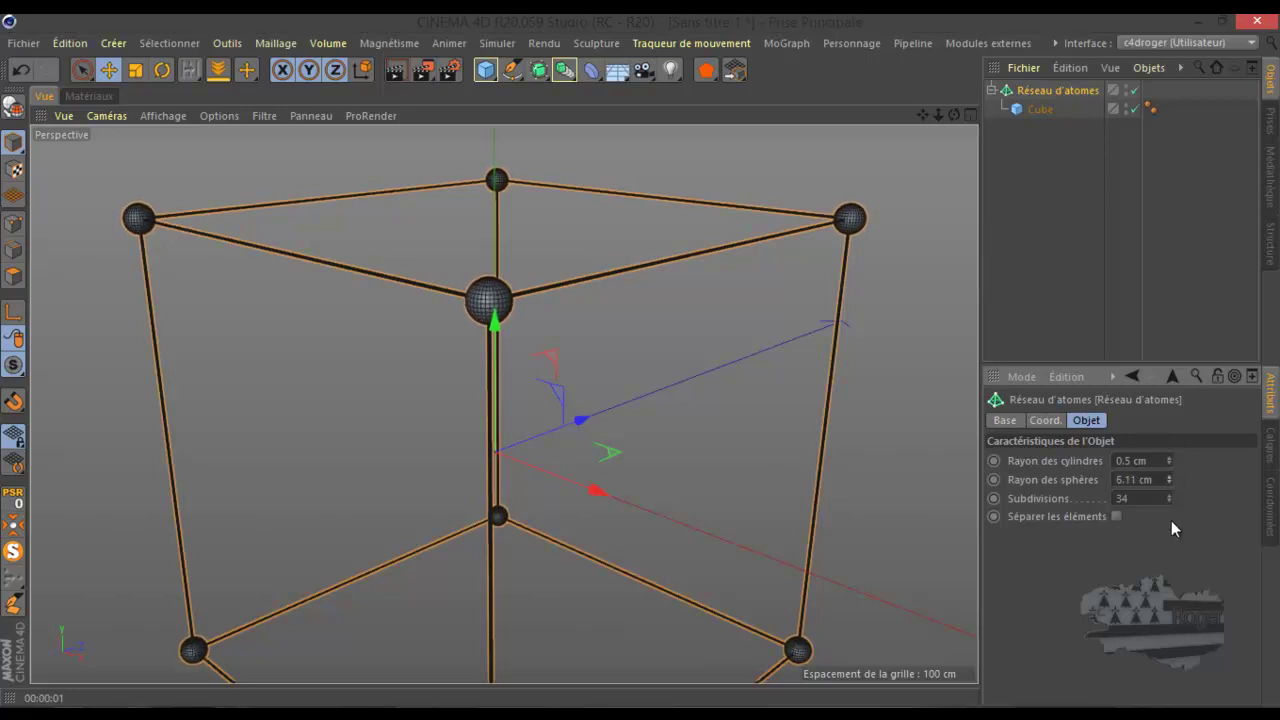
double_click(1151, 477)
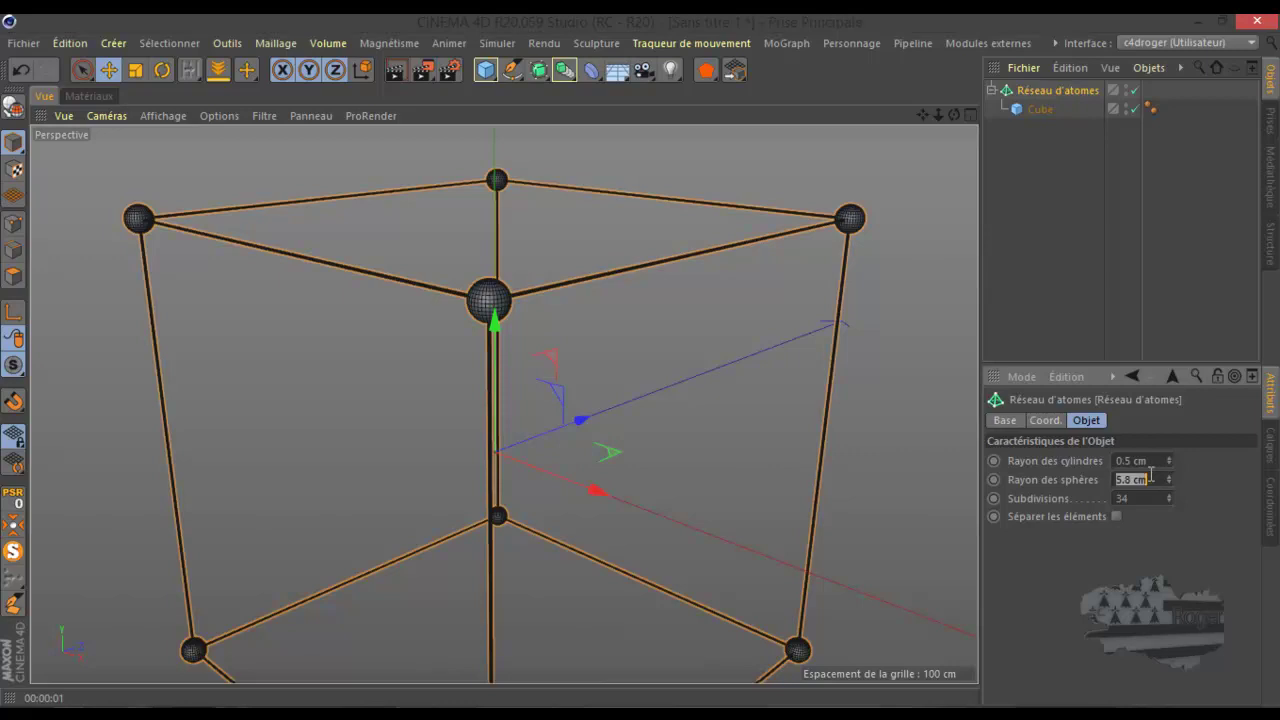
type("0")
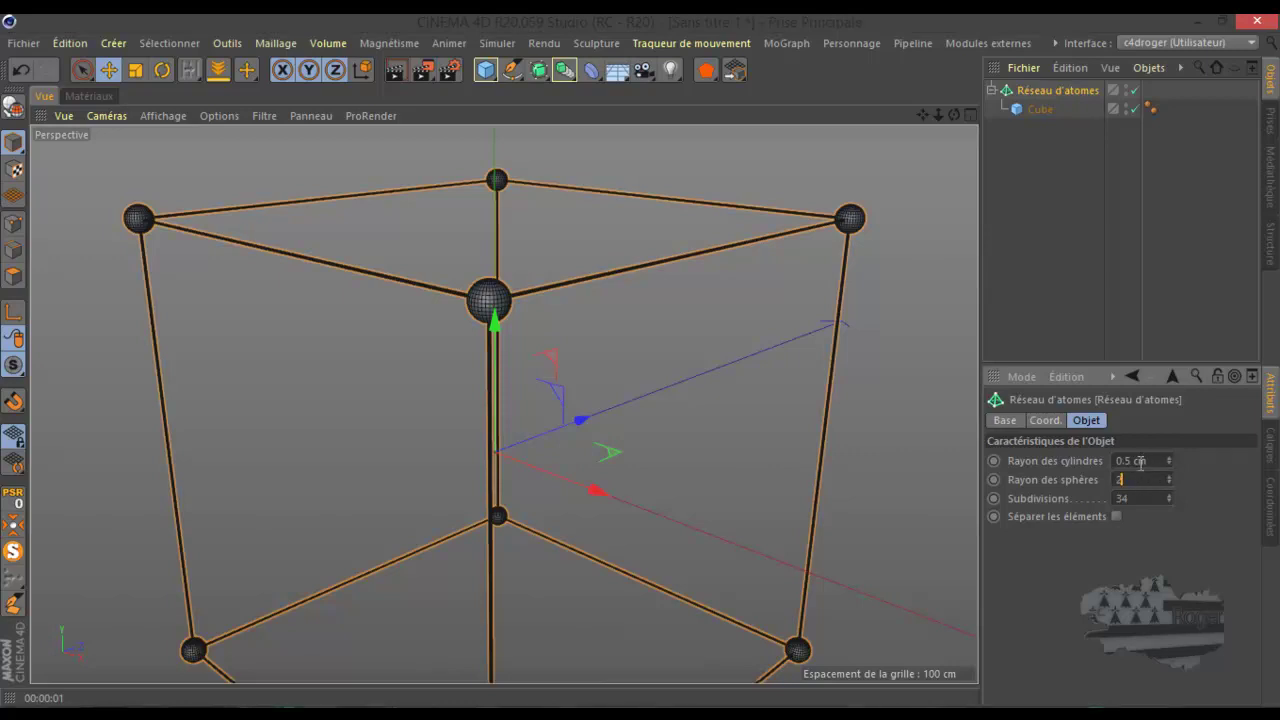
left_click(1141, 459)
type("2")
key("Return")
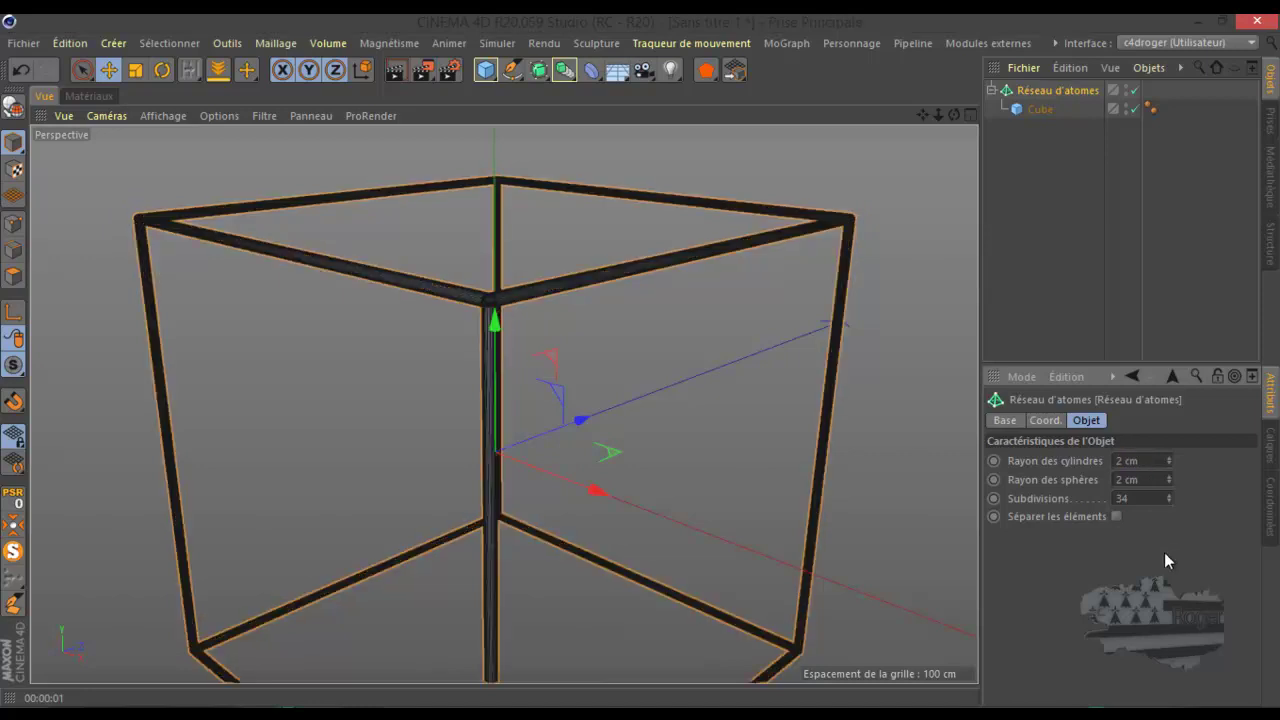
Drag the cylinder radius thinner and the sphere radius larger interactively.
scroll(497, 292, "up", 5)
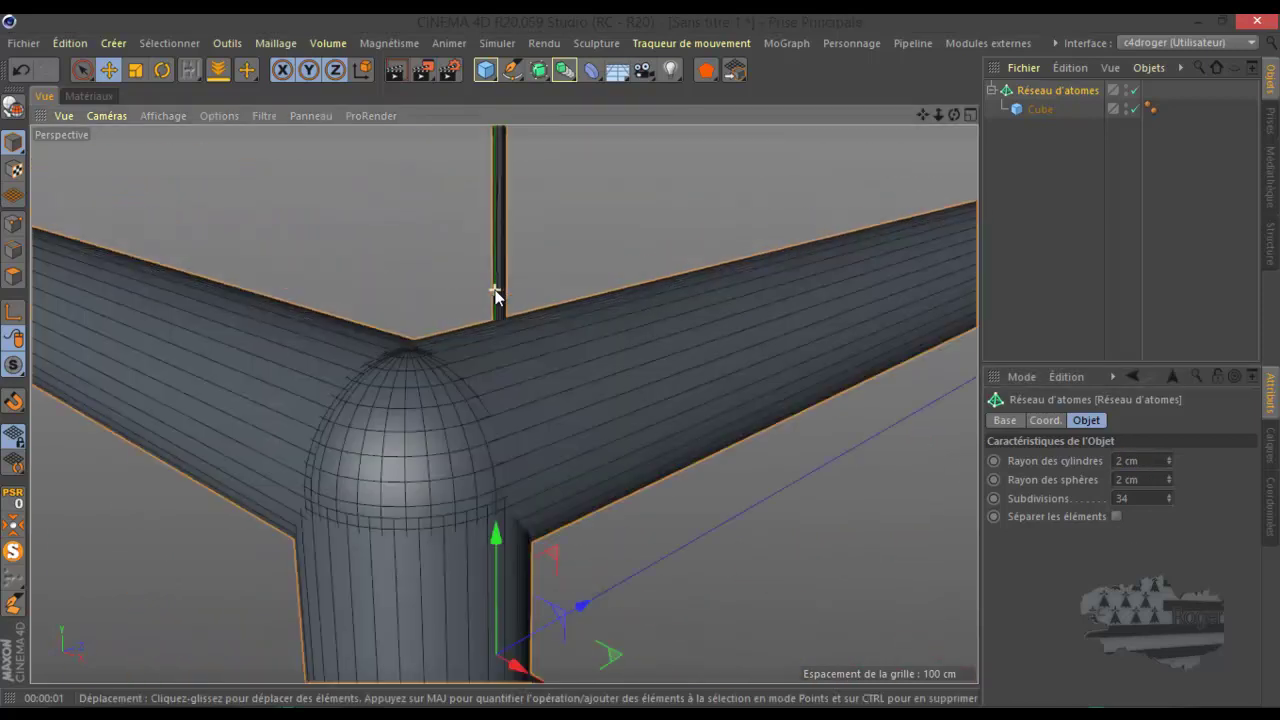
scroll(497, 294, "down", 2)
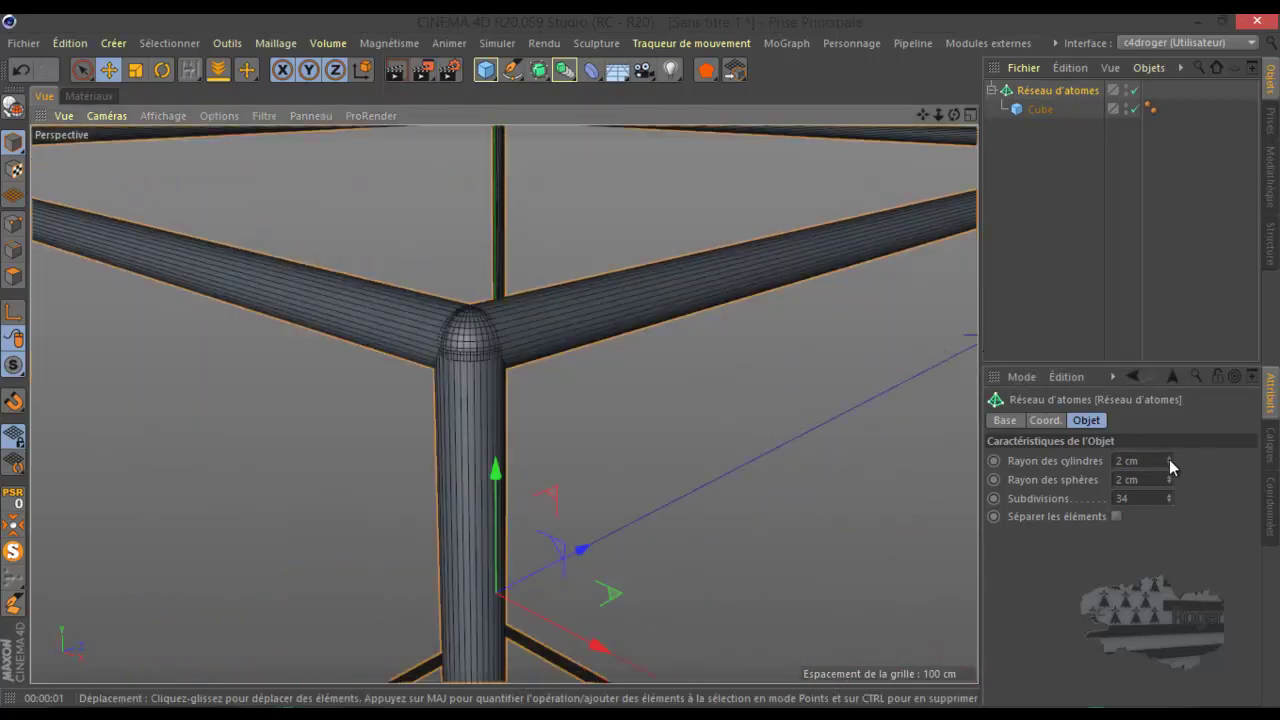
left_click_drag(1169, 453, 1171, 455)
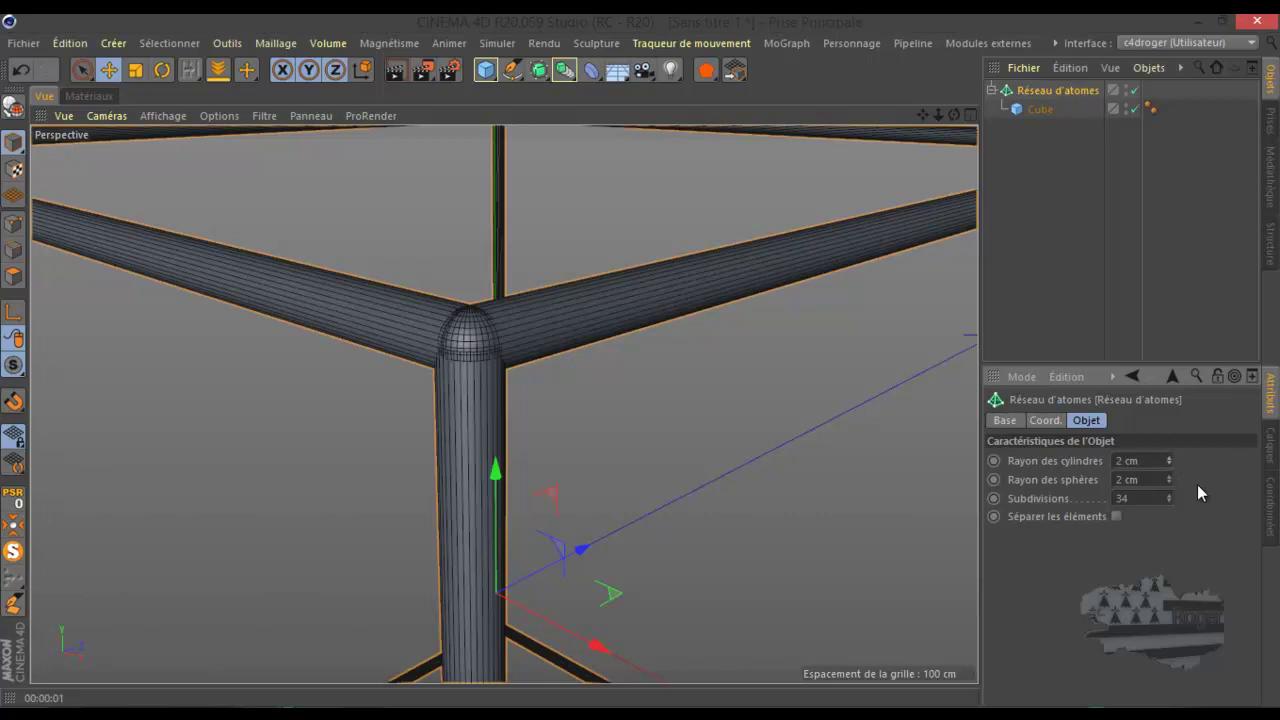
left_click(1169, 464)
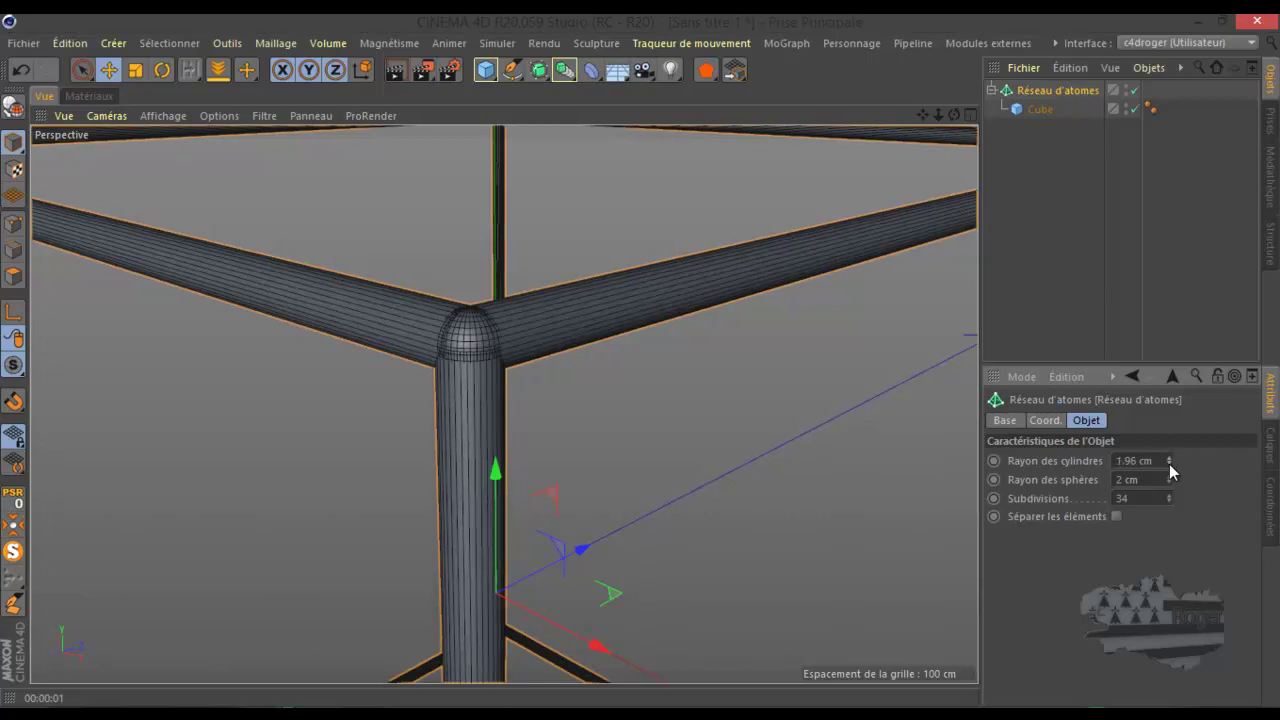
mouse_move(1168, 465)
left_mouse_down()
mouse_move(1169, 449)
mouse_move(1168, 460)
left_mouse_up()
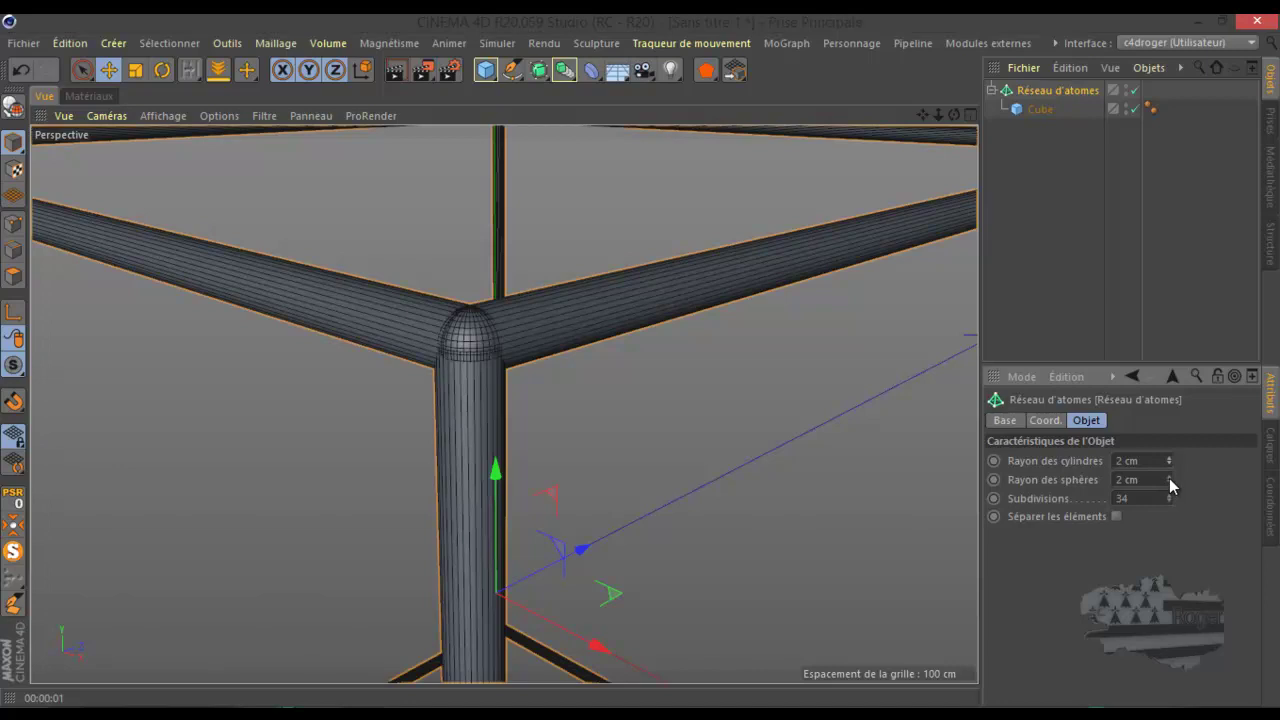
left_click_drag(1169, 477, 1169, 481)
Set the sphere radius to 2 cm and render a preview of the lattice.
double_click(1140, 479)
type("2")
key("Return")
scroll(600, 330, "down", 2)
scroll(591, 335, "down", 2)
scroll(591, 335, "down", 2)
scroll(589, 339, "down", 2)
scroll(420, 198, "down", 1)
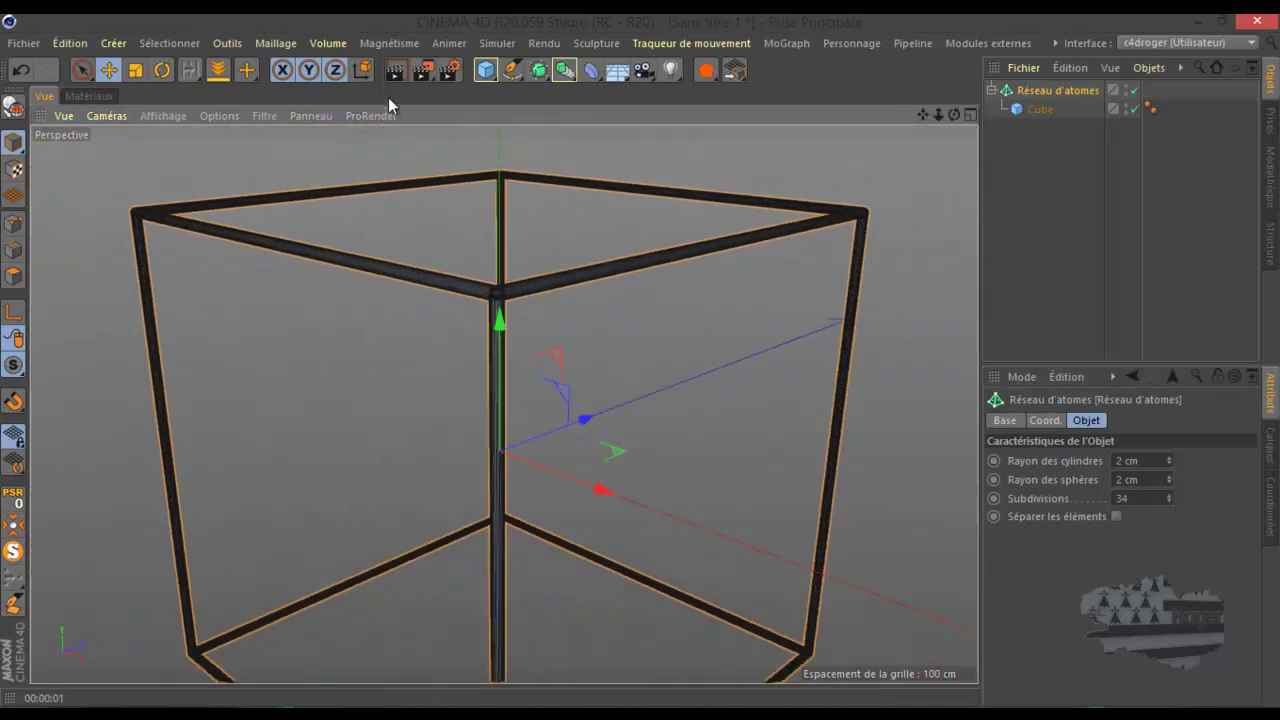
left_click(395, 72)
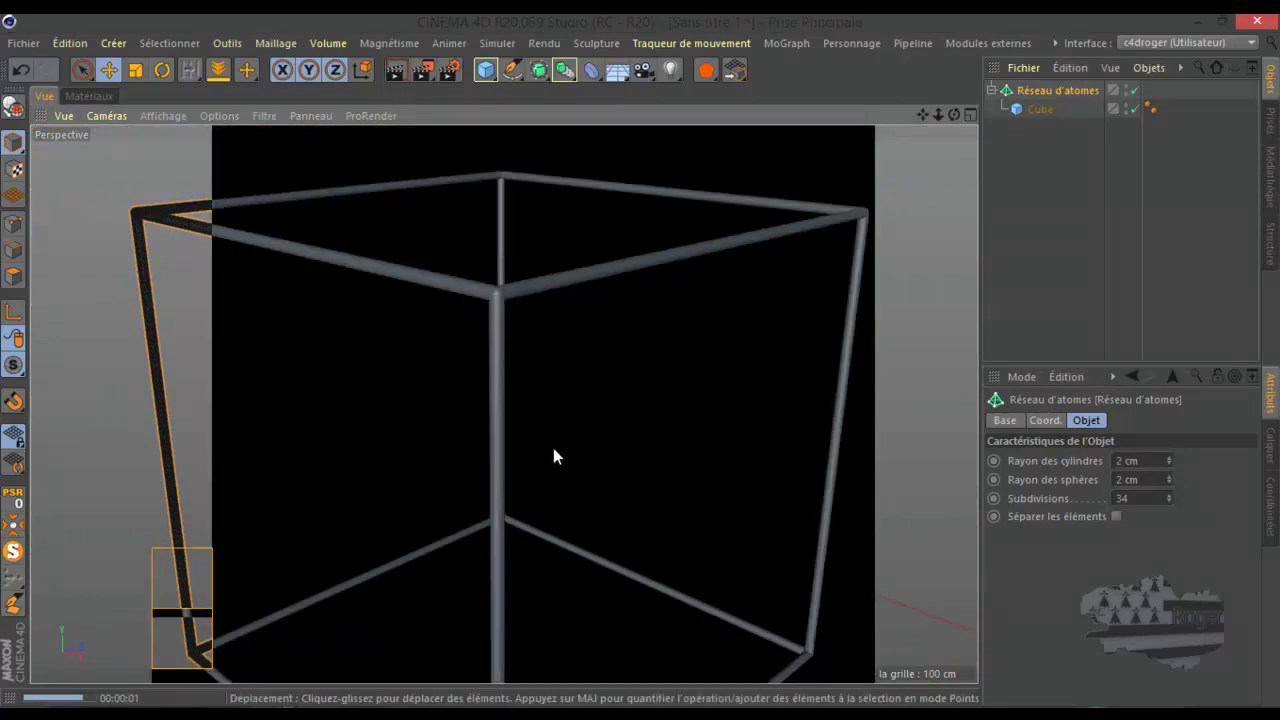
Set cylinder and sphere radii to 0.01 cm and render the hairline lattice.
double_click(1131, 461)
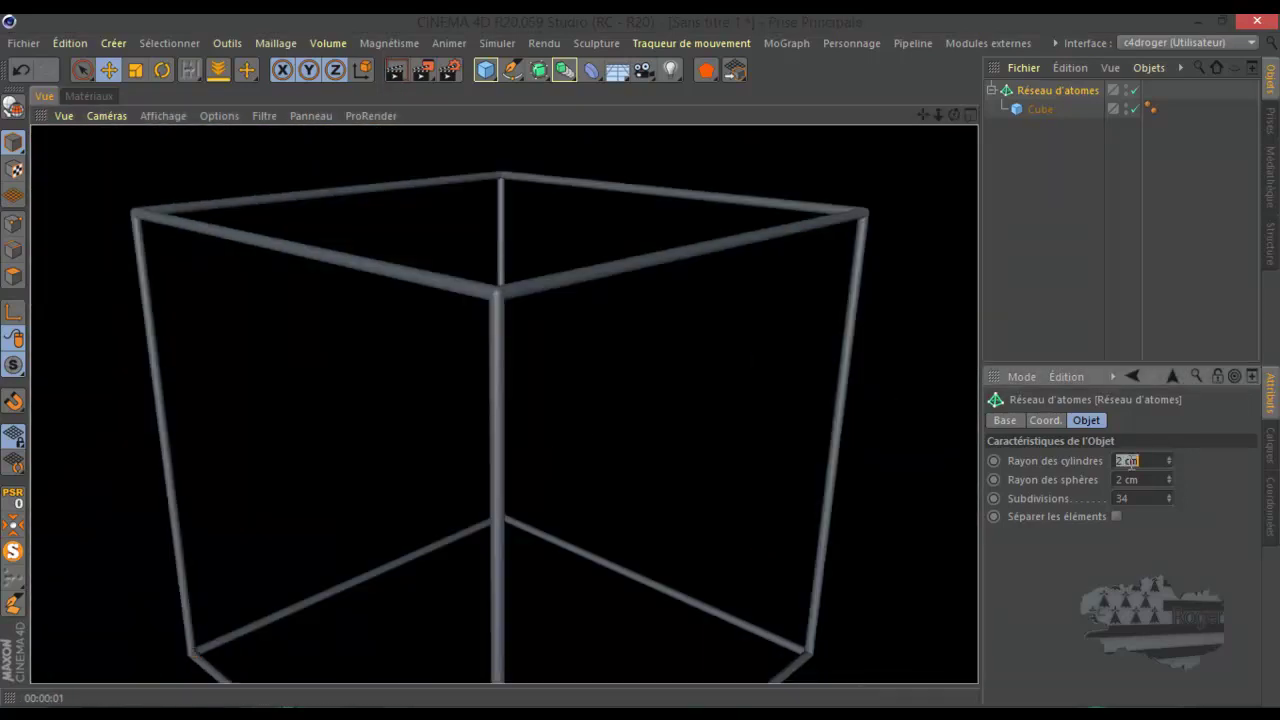
key("Return")
double_click(1136, 458)
type(".01")
key("Return")
double_click(1139, 475)
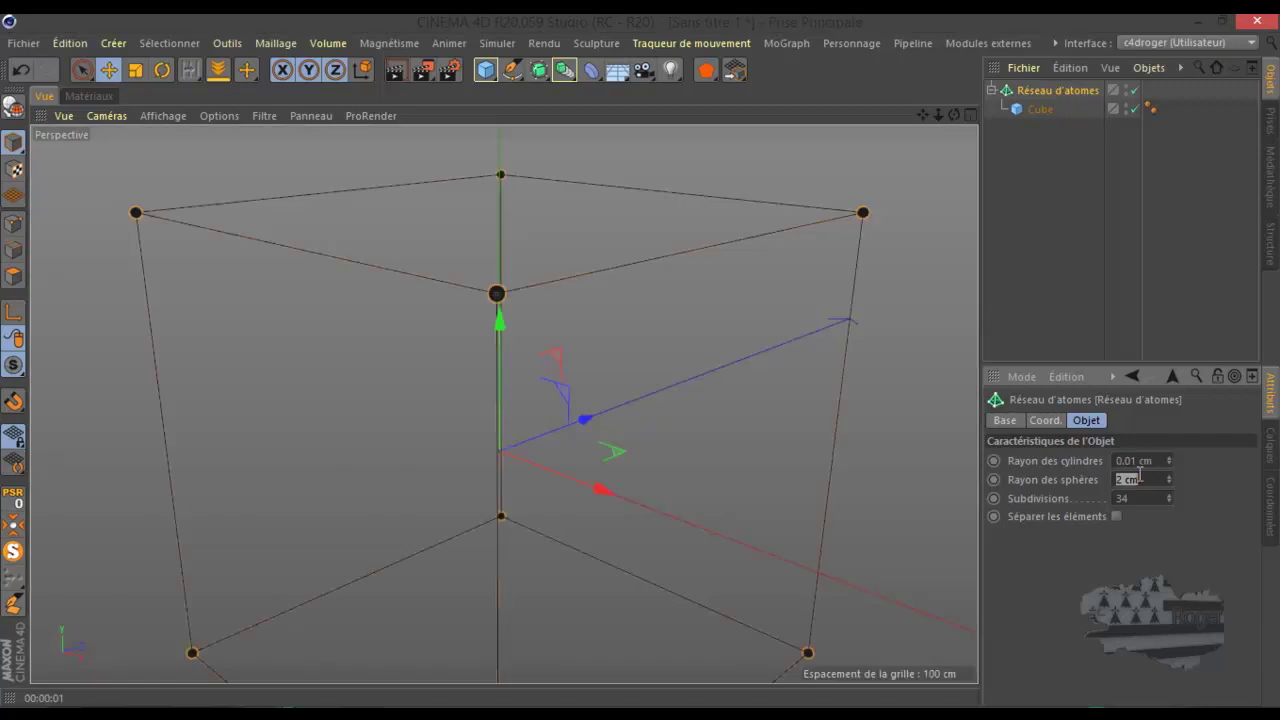
key("BackSpace")
type("01")
key("Return")
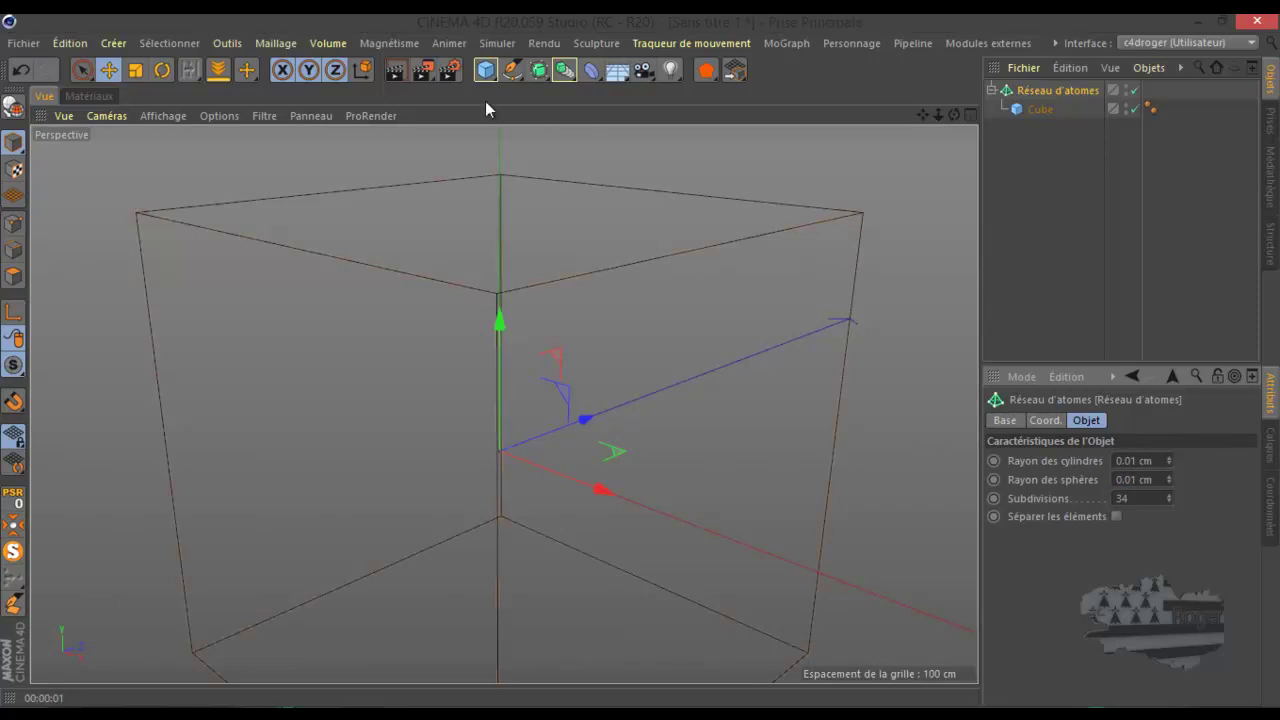
left_click(398, 72)
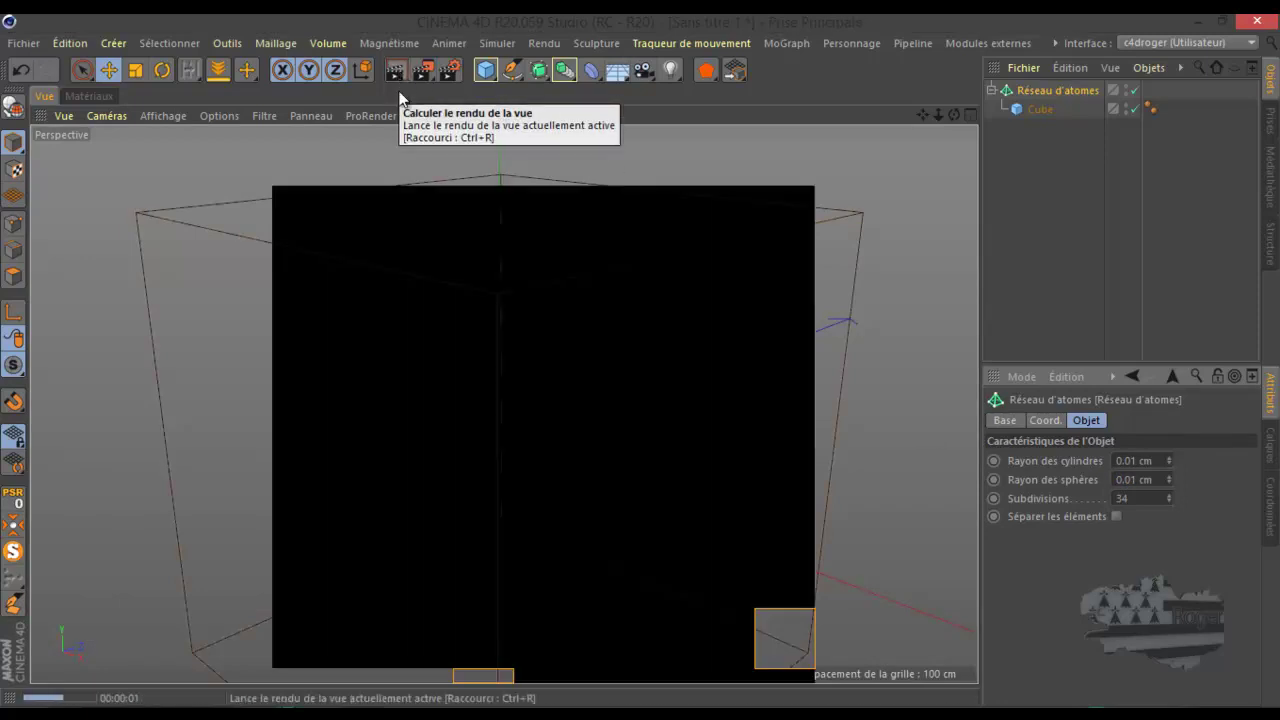
Apply the Mat.1 material to Réseau d'atomes and render the view from a new angle.
left_click(556, 297)
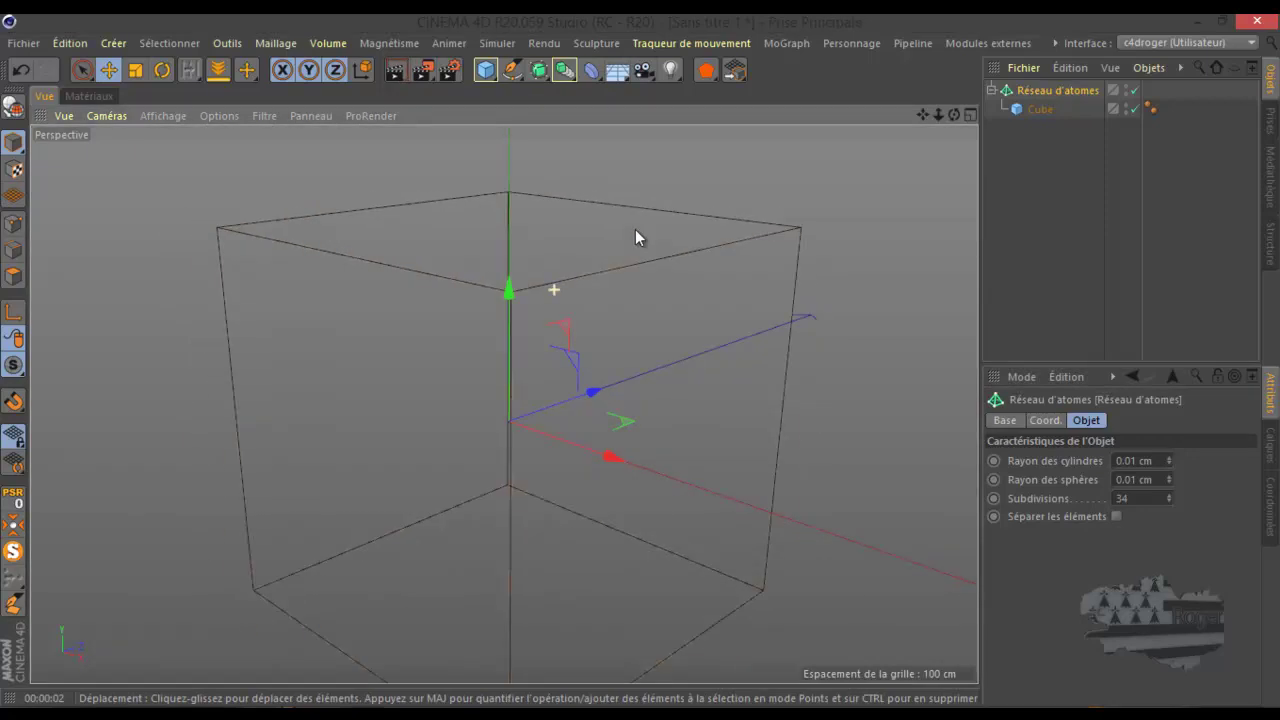
mouse_move(643, 366)
left_mouse_down("alt")
mouse_move(618, 375)
mouse_move(895, 132)
left_mouse_up("alt")
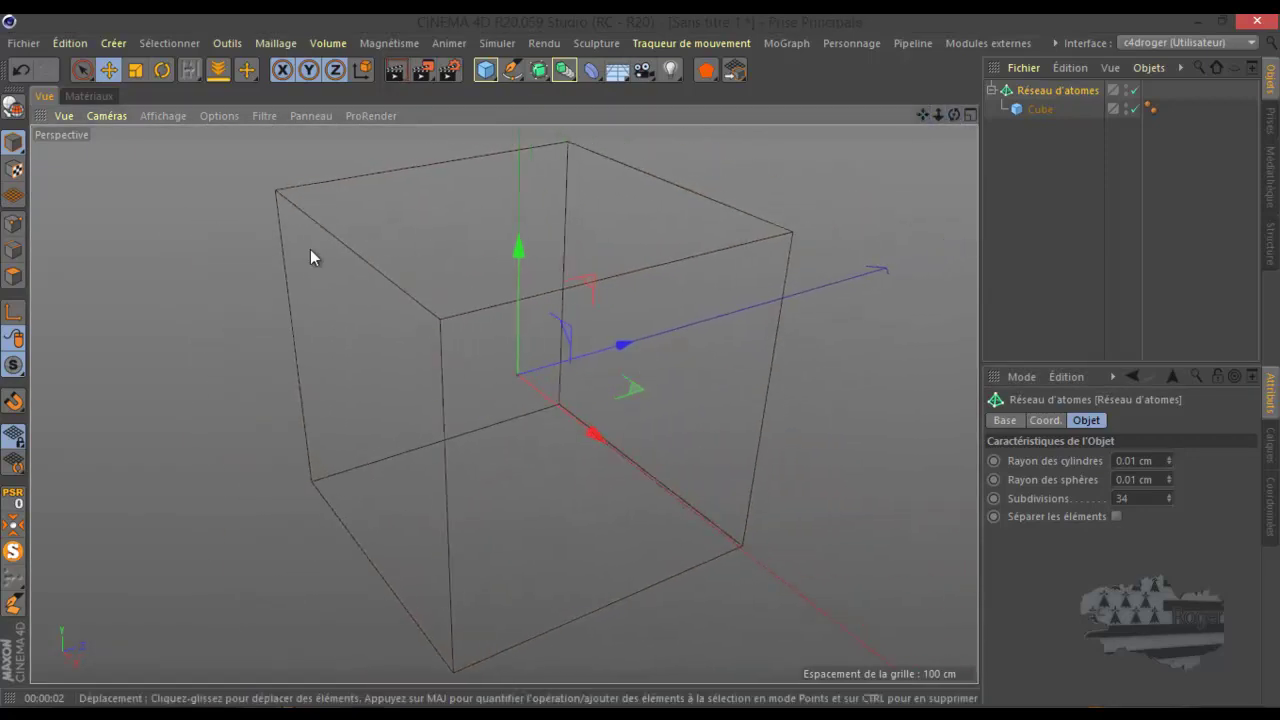
left_click(104, 96)
left_click_drag(58, 160, 1086, 113)
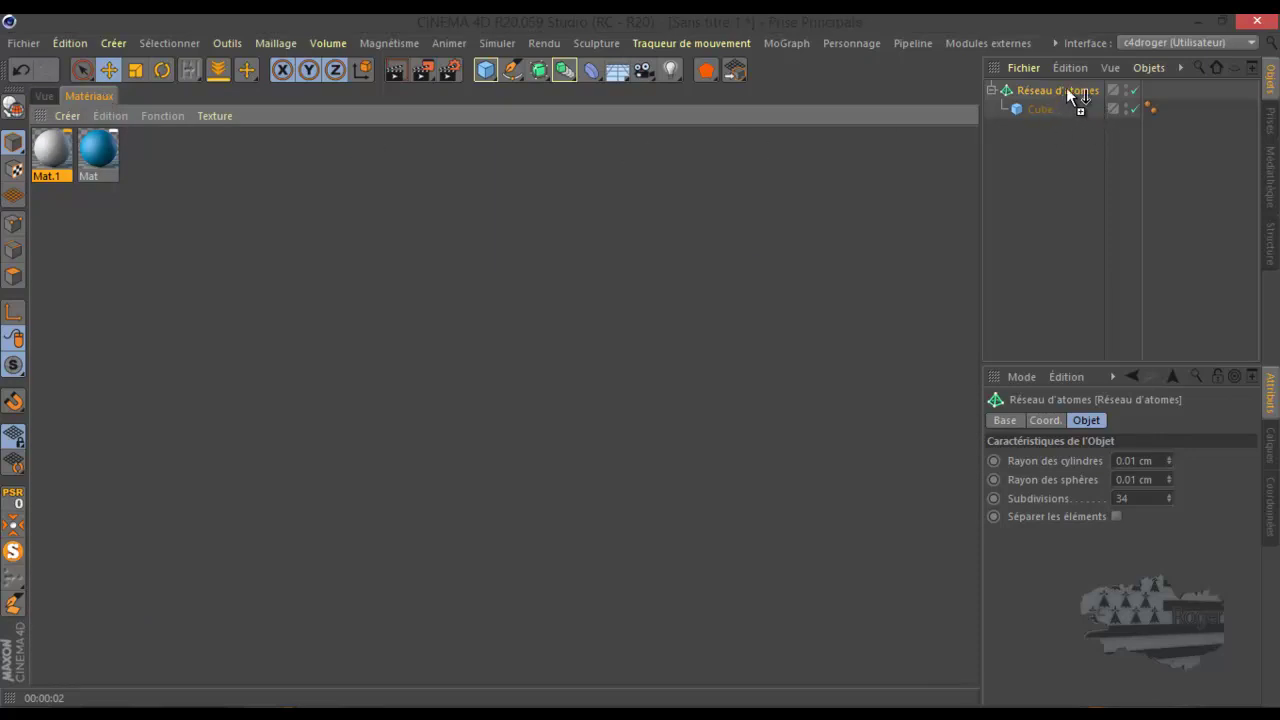
left_click_drag(1068, 89, 1070, 91)
left_click(44, 95)
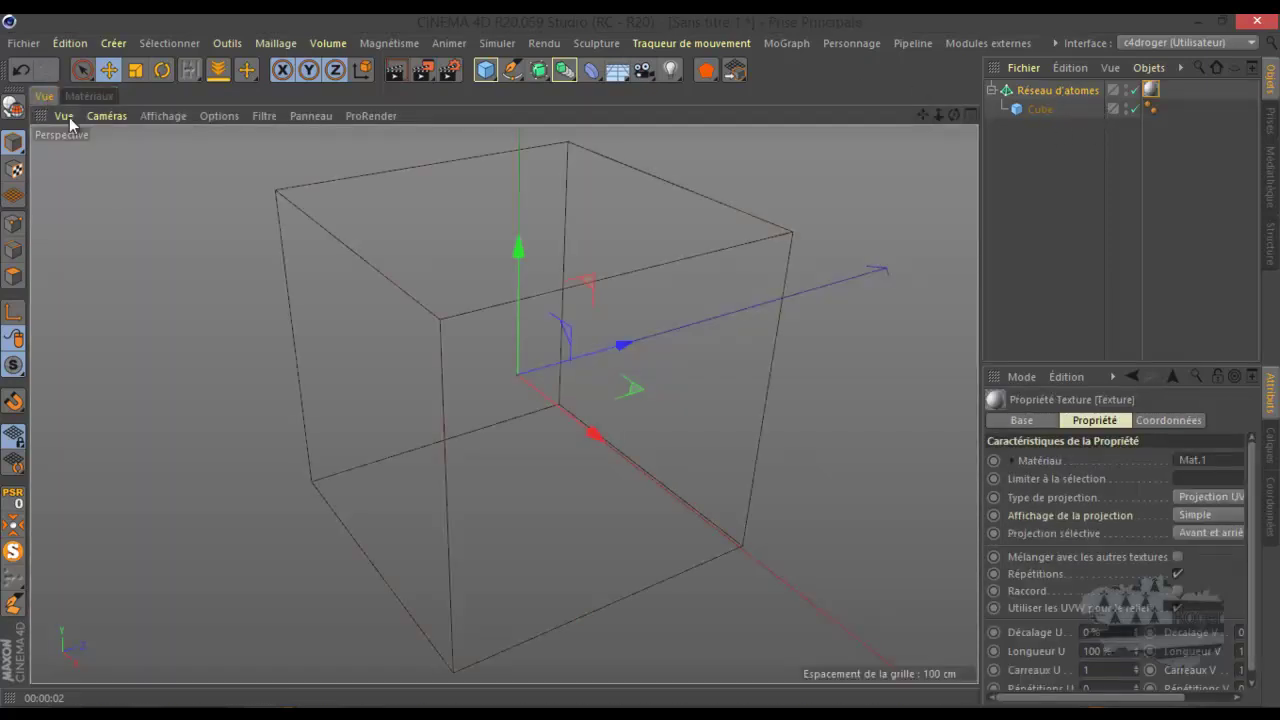
left_click(397, 71)
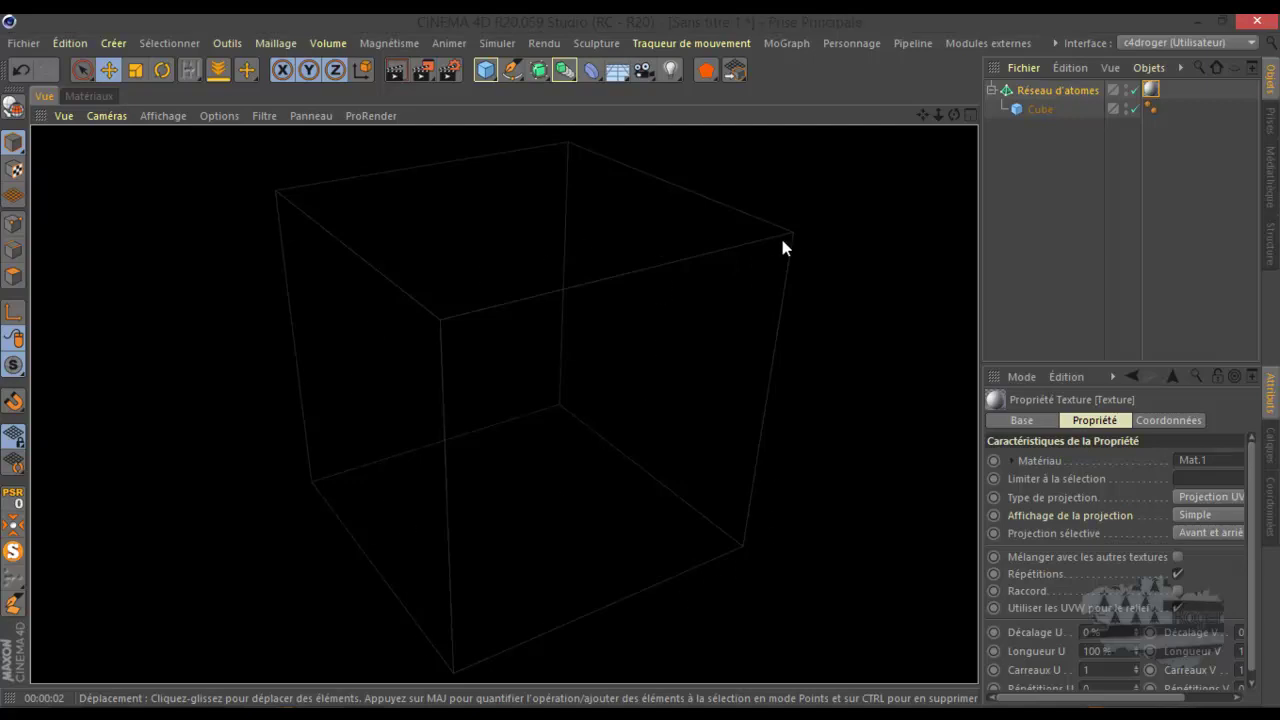
left_click(1059, 92)
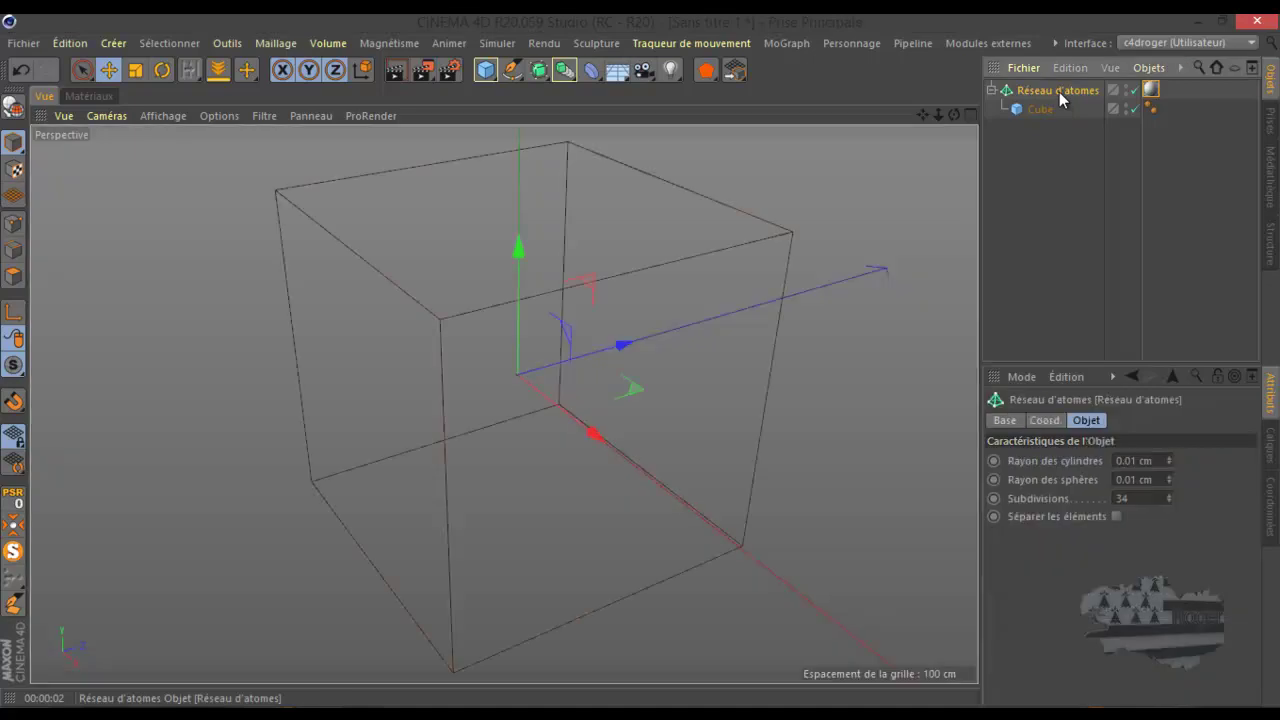
Enter 4 cm for both the sphere and cylinder radius.
left_click(1135, 479)
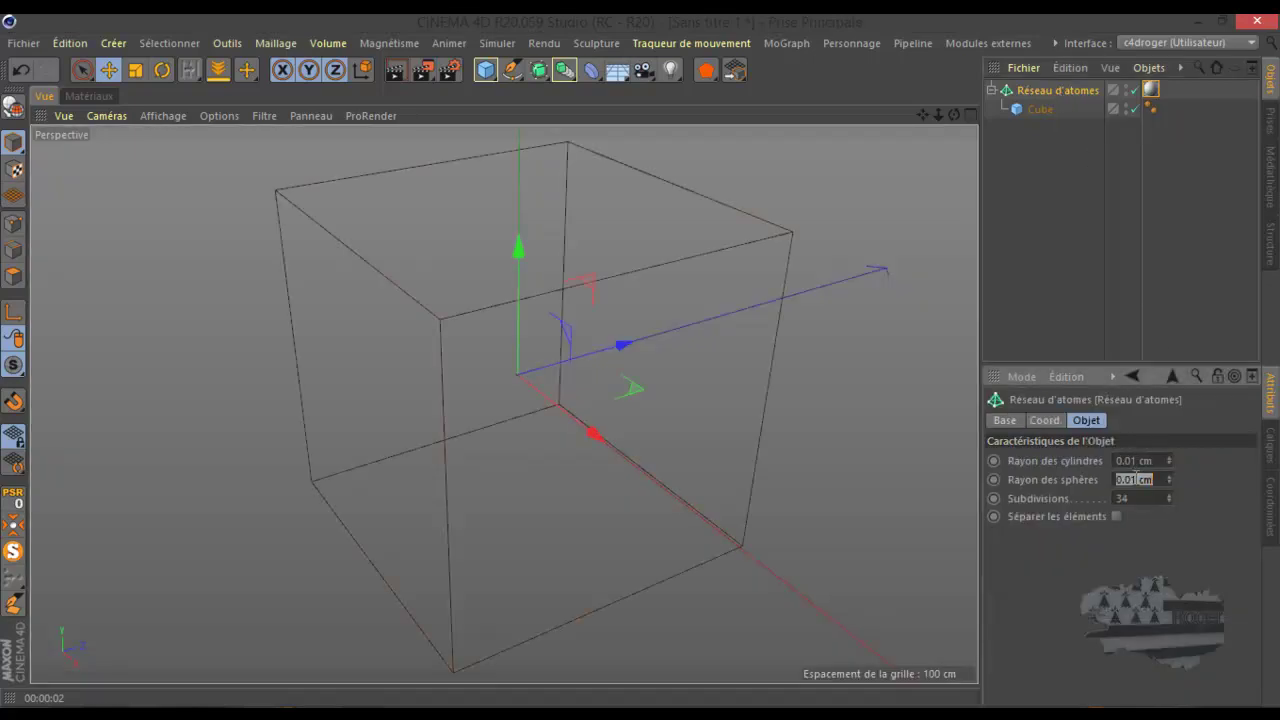
type("4")
left_click(1133, 460)
type("4")
key("Return")
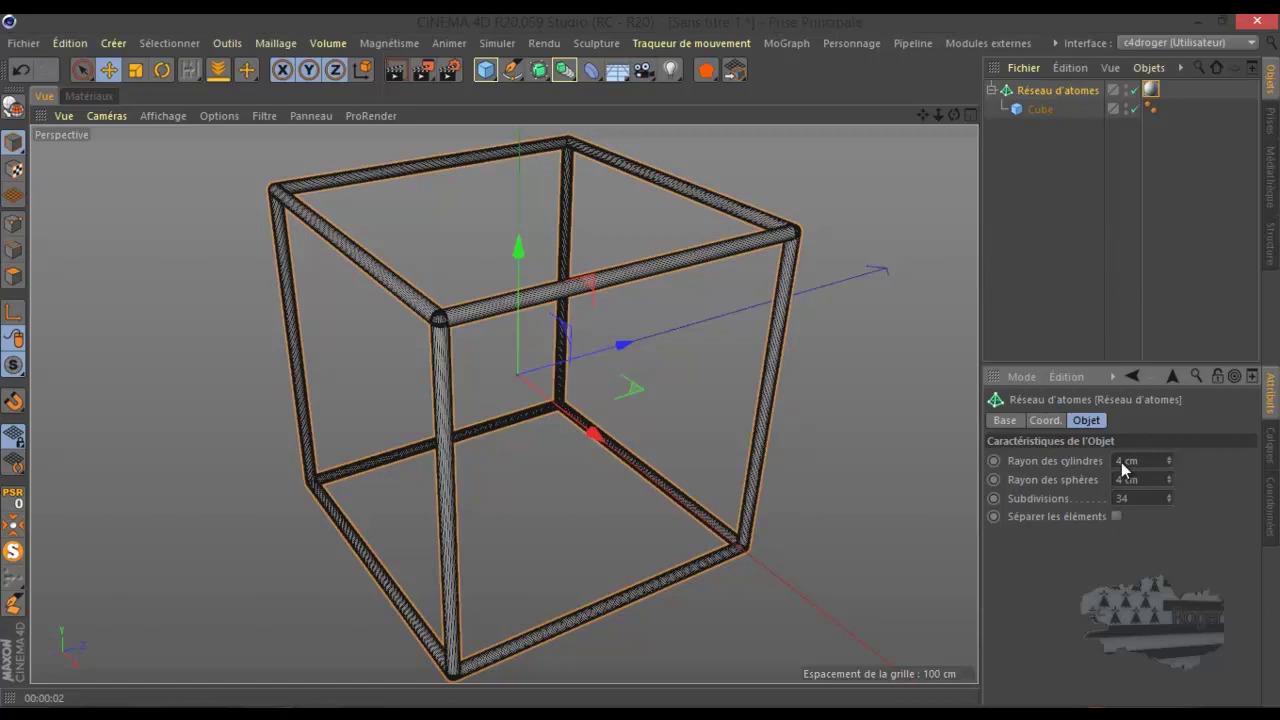
Duplicate Réseau d'atomes, hide the copy, and enable separate elements on the original.
left_click(991, 90)
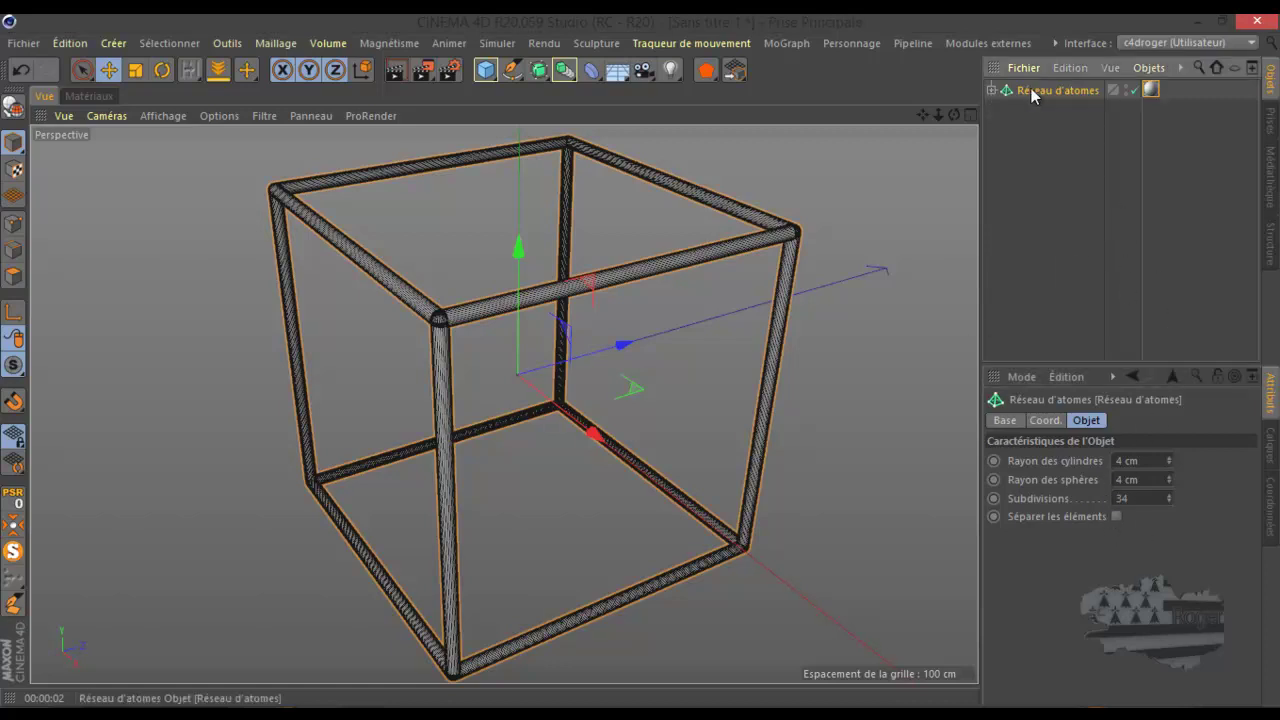
left_click_drag(1036, 116, 1039, 119, "ctrl")
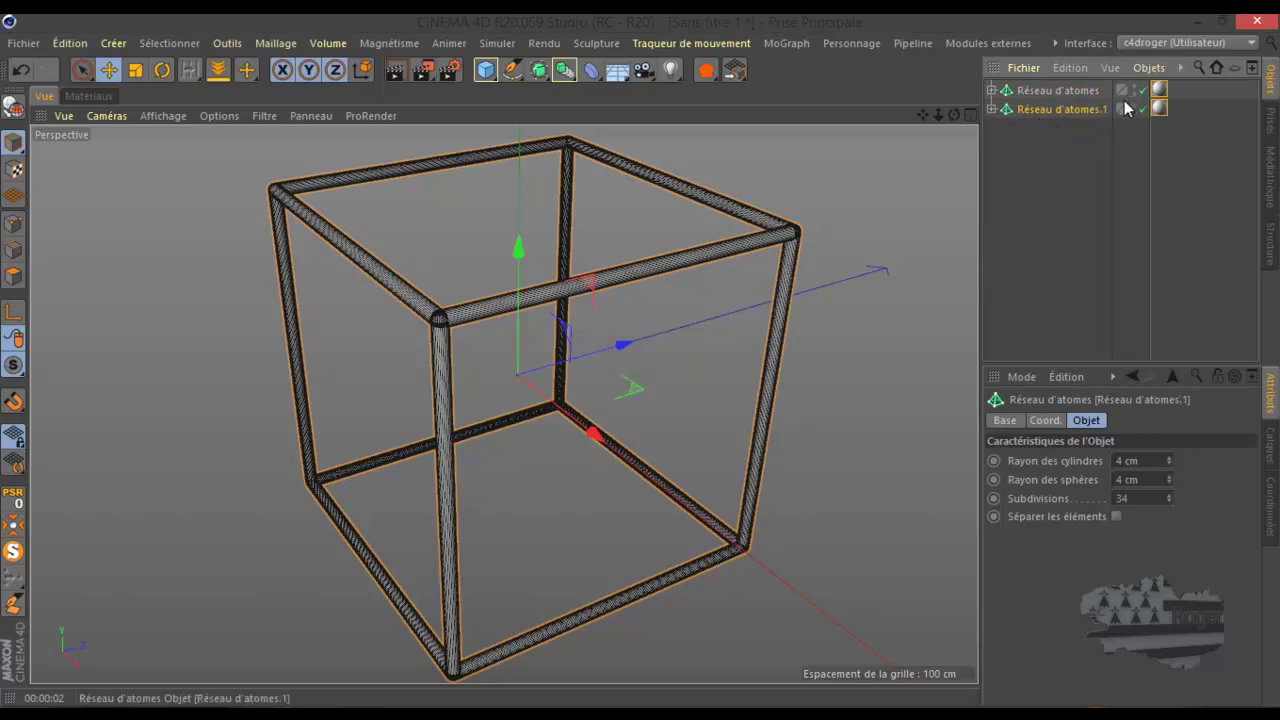
left_click(1134, 105)
left_click(1075, 91)
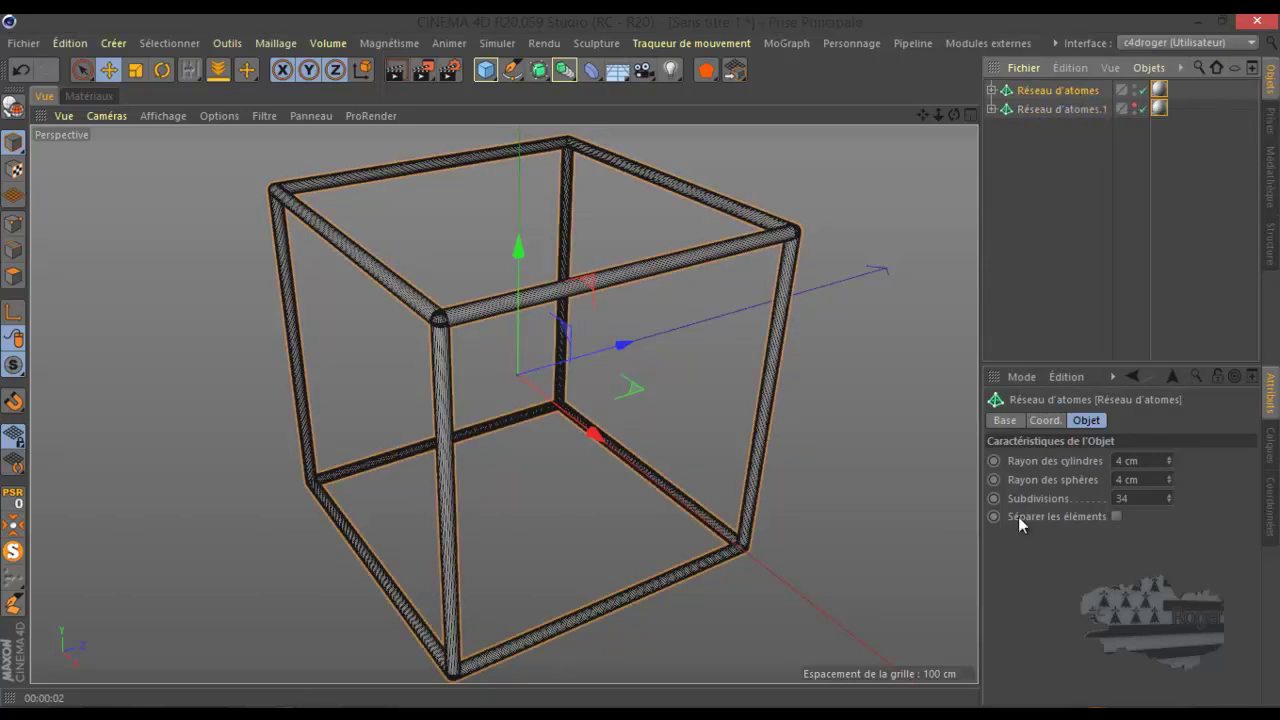
left_click(1116, 516)
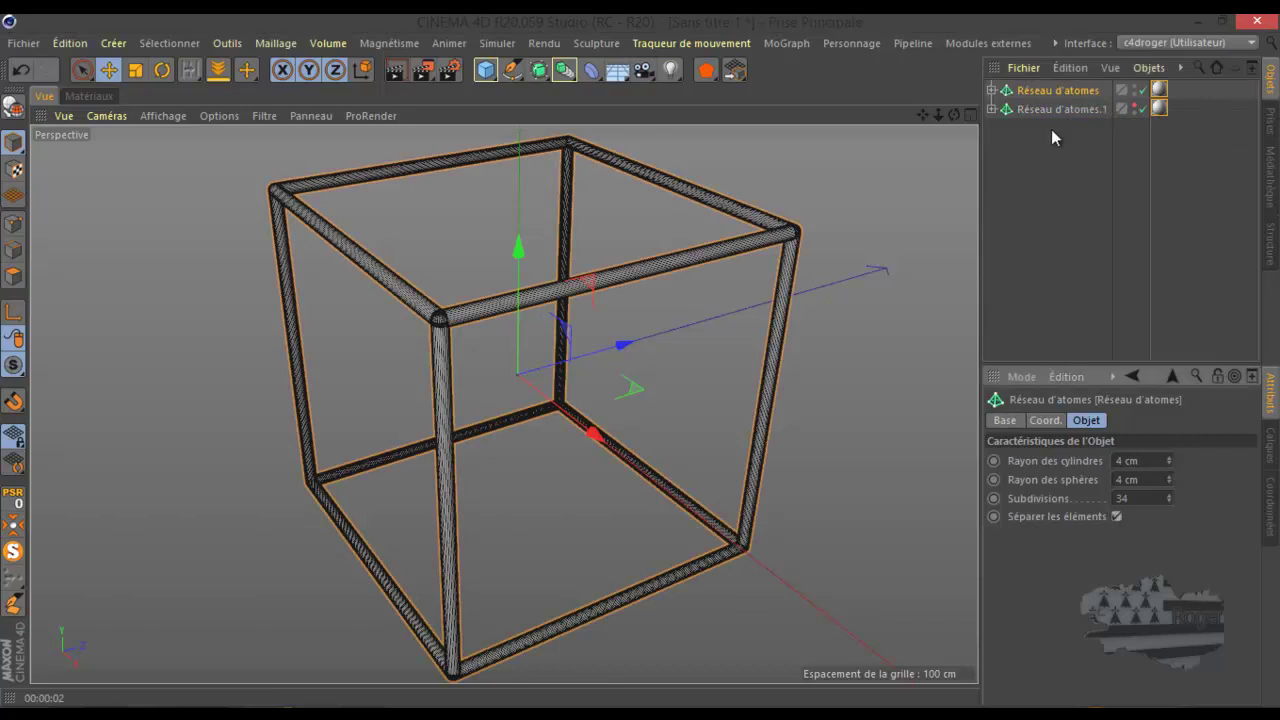
Select the lattice with its children and Connect them into one polygon mesh.
right_click(1052, 94)
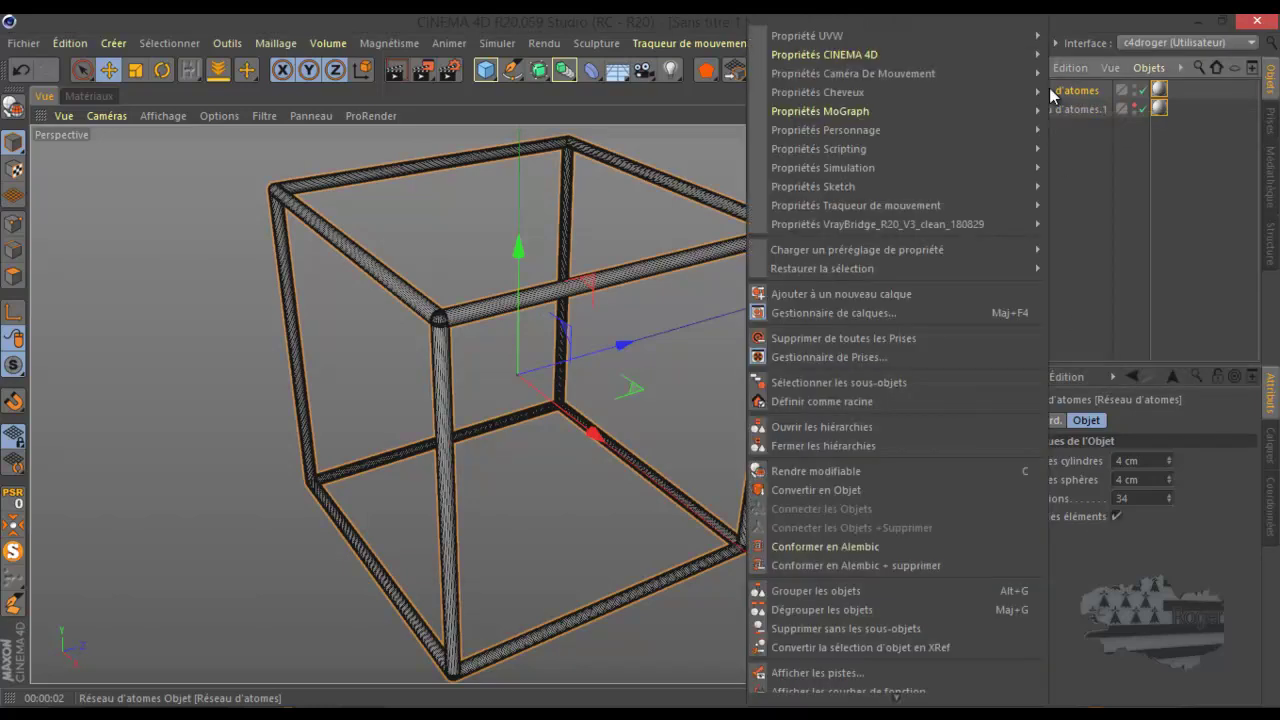
left_click(930, 383)
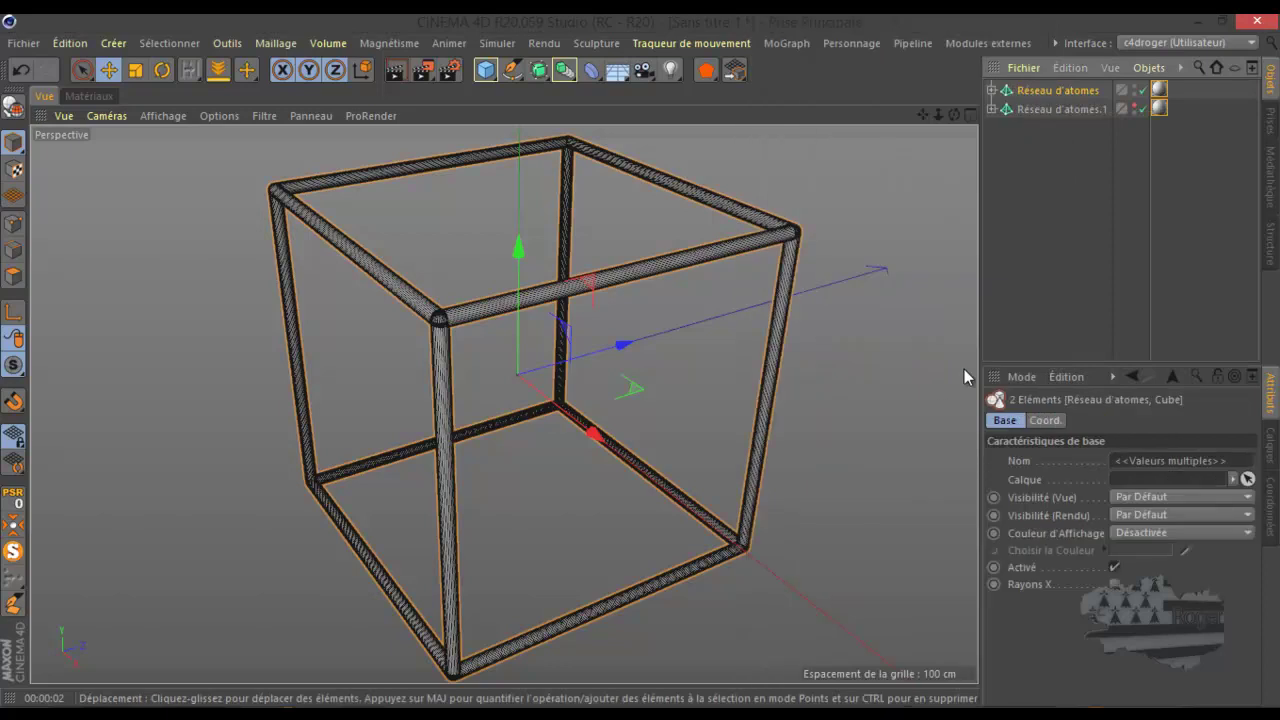
right_click(1064, 90)
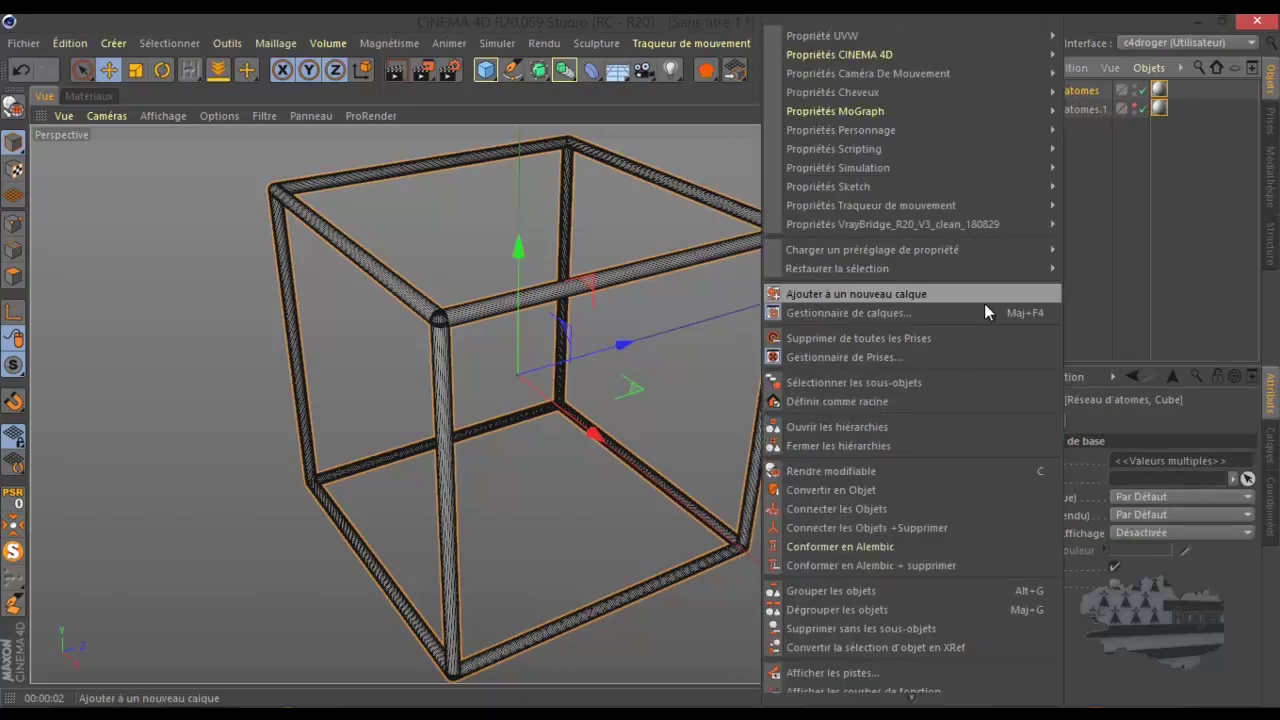
left_click(925, 527)
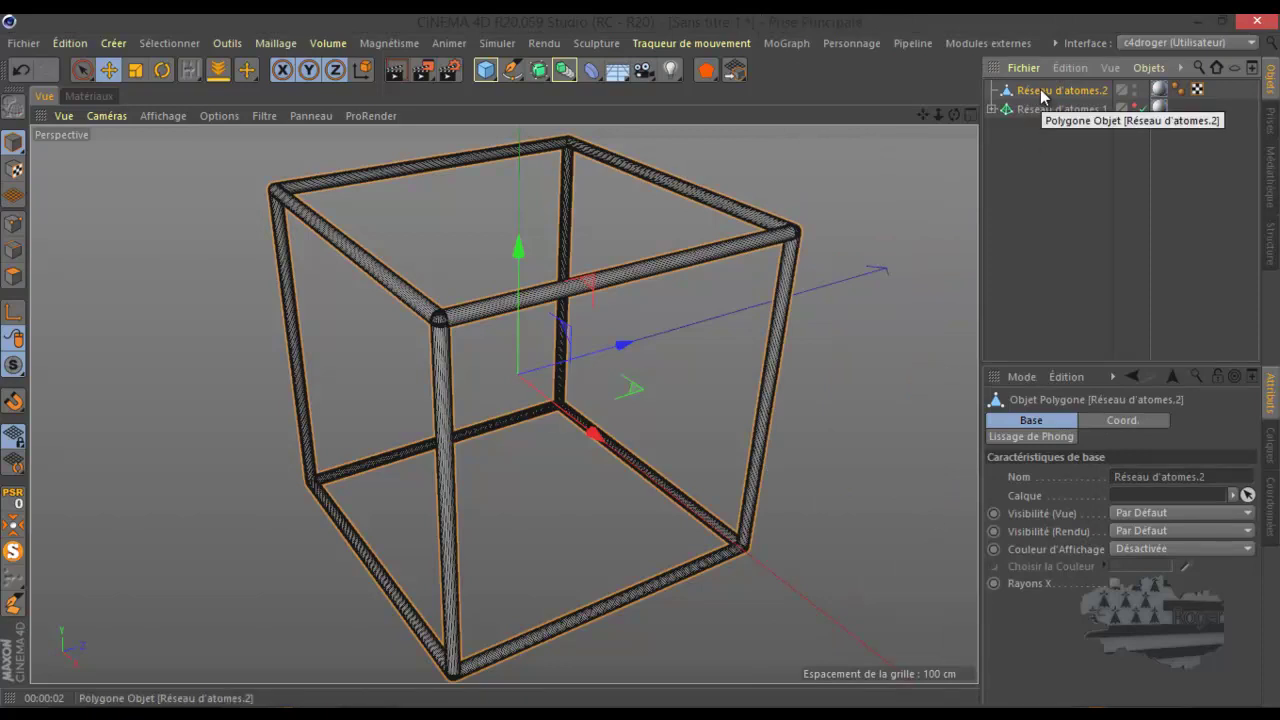
Undo the merge and redo until Réseau d'atomes again holds its Cube child.
left_click(991, 109)
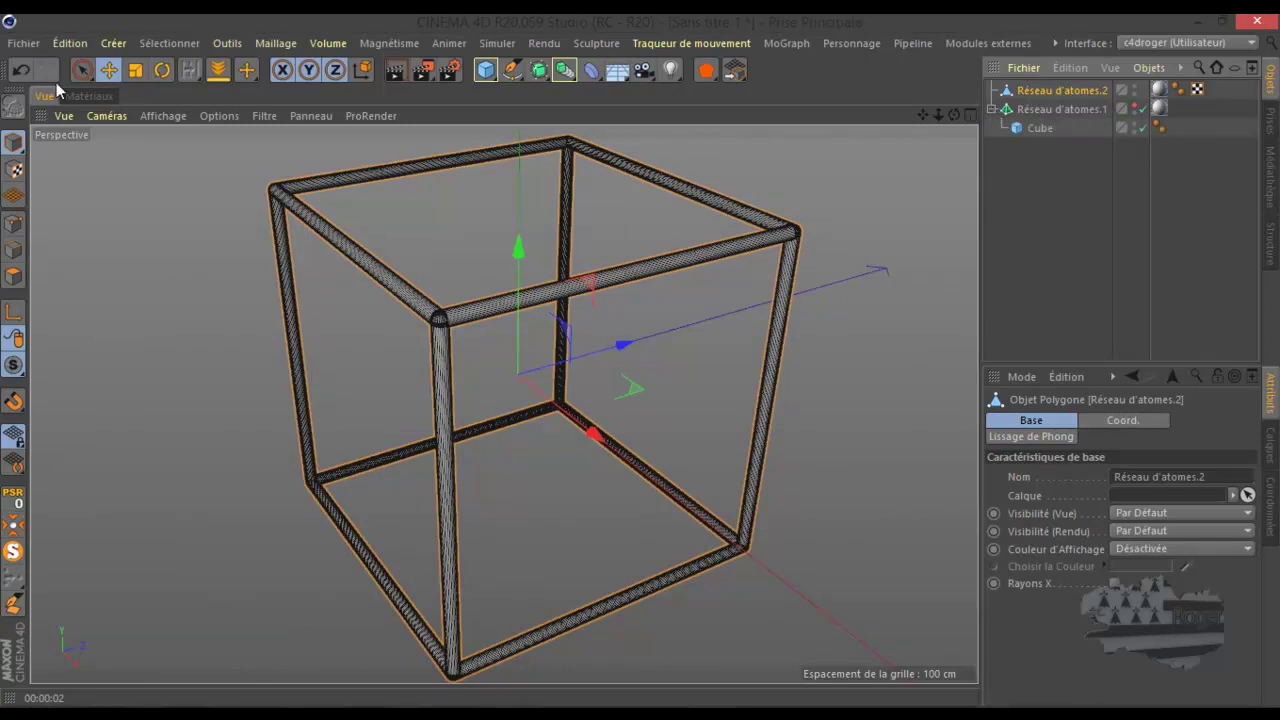
left_click(27, 77)
left_click(27, 77)
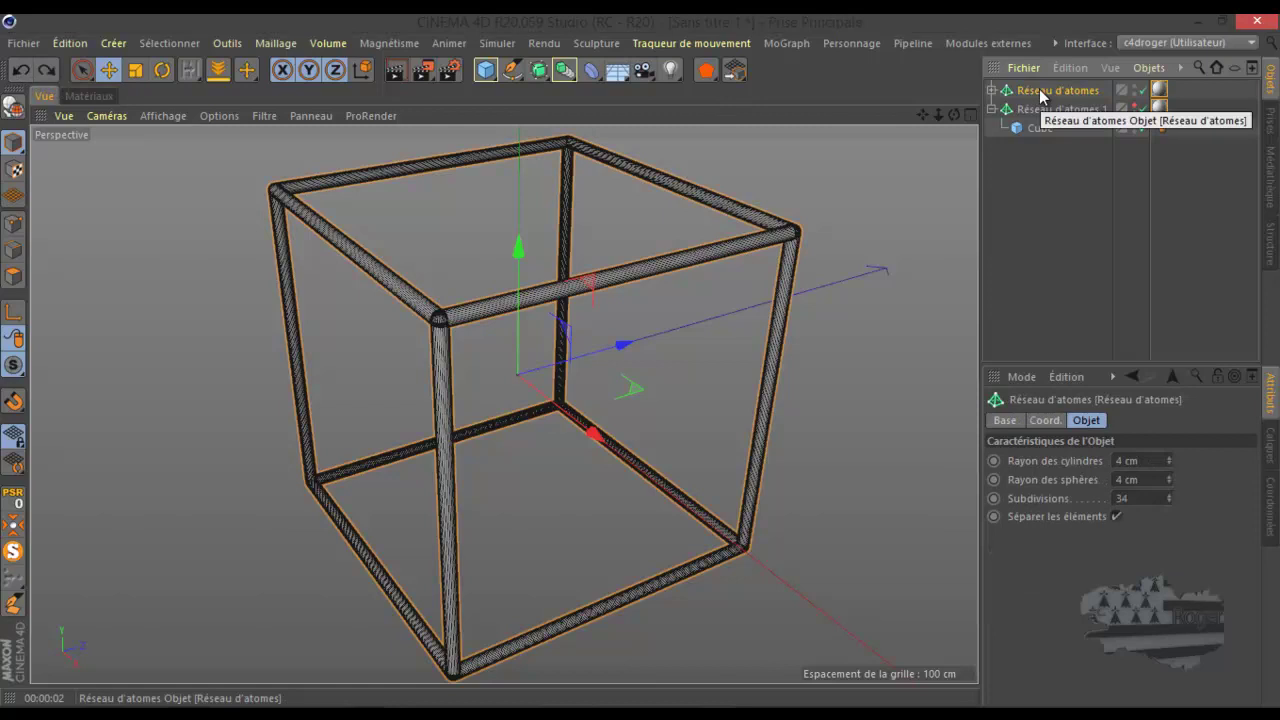
key("ctrl+y")
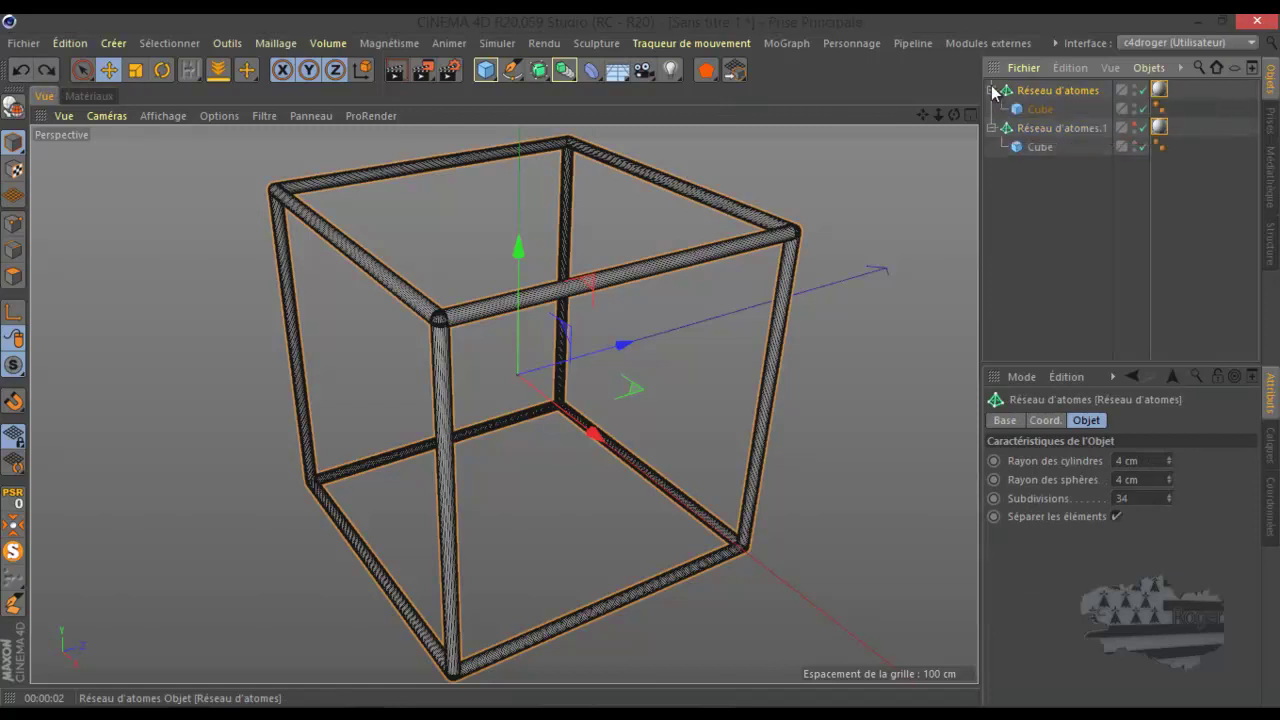
left_click(991, 90)
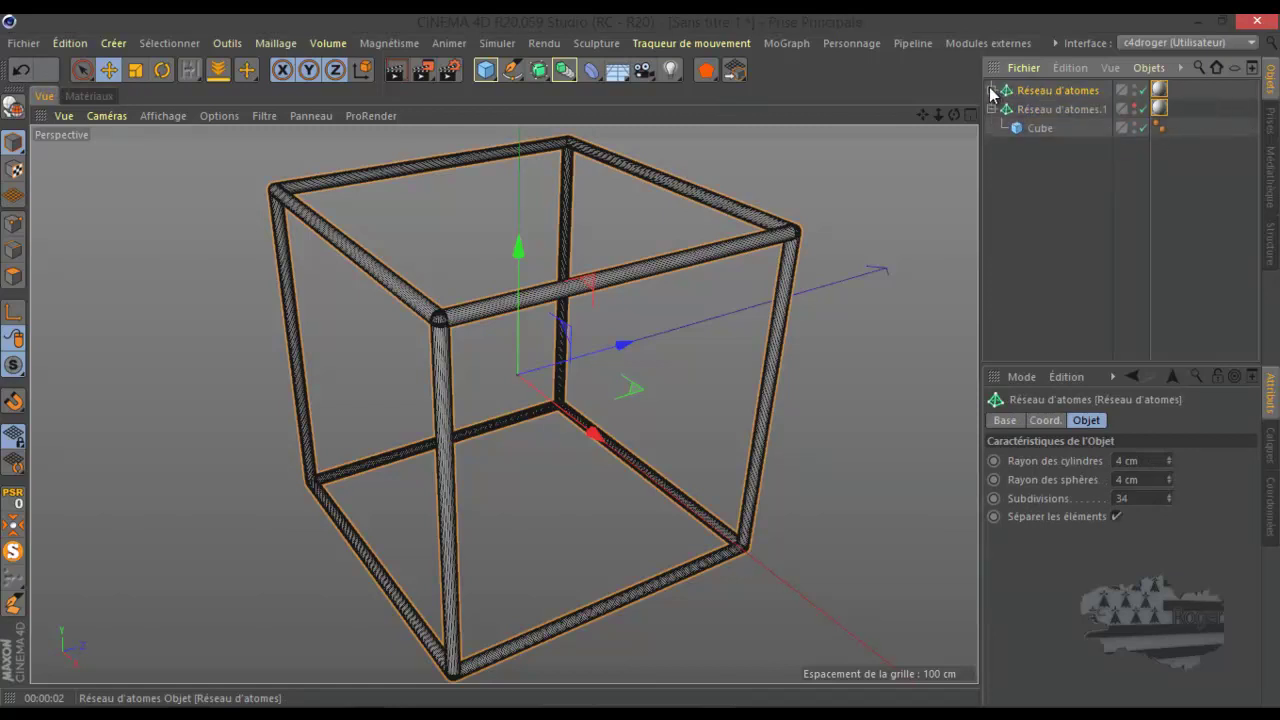
left_click(991, 90)
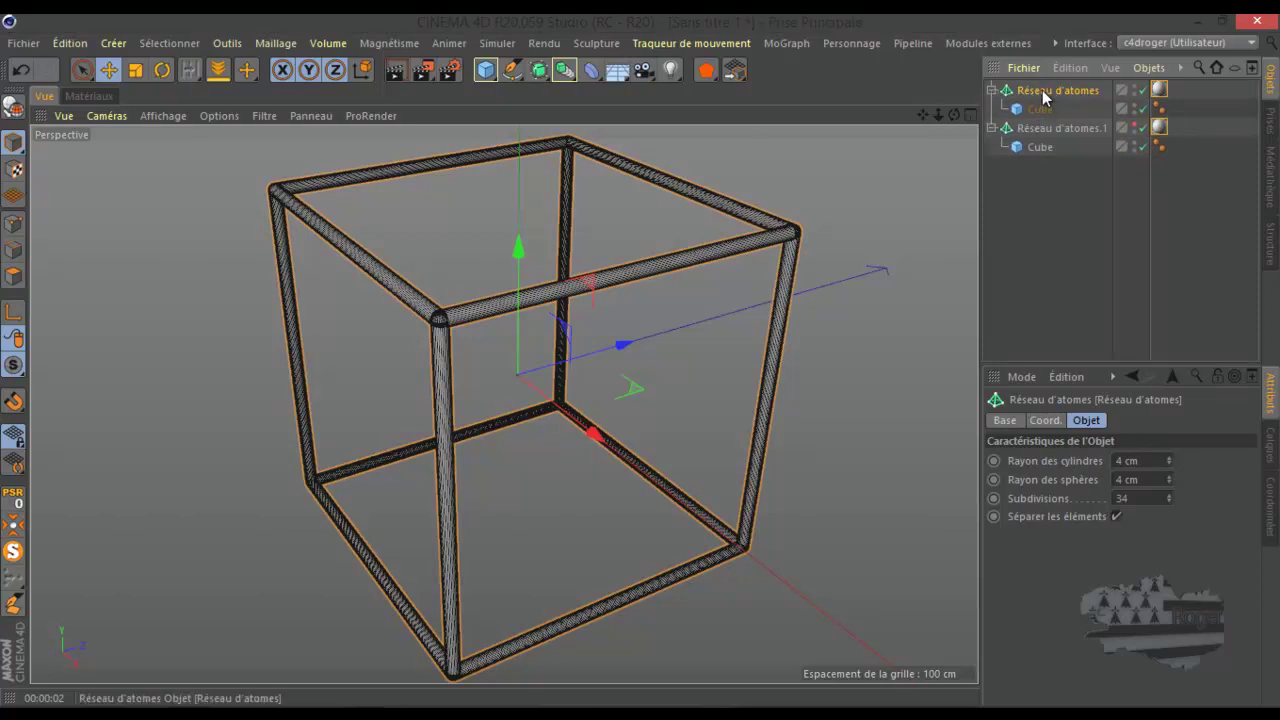
Make Réseau d'atomes editable and move its eight Atome spheres away along X and Y.
left_click(13, 108)
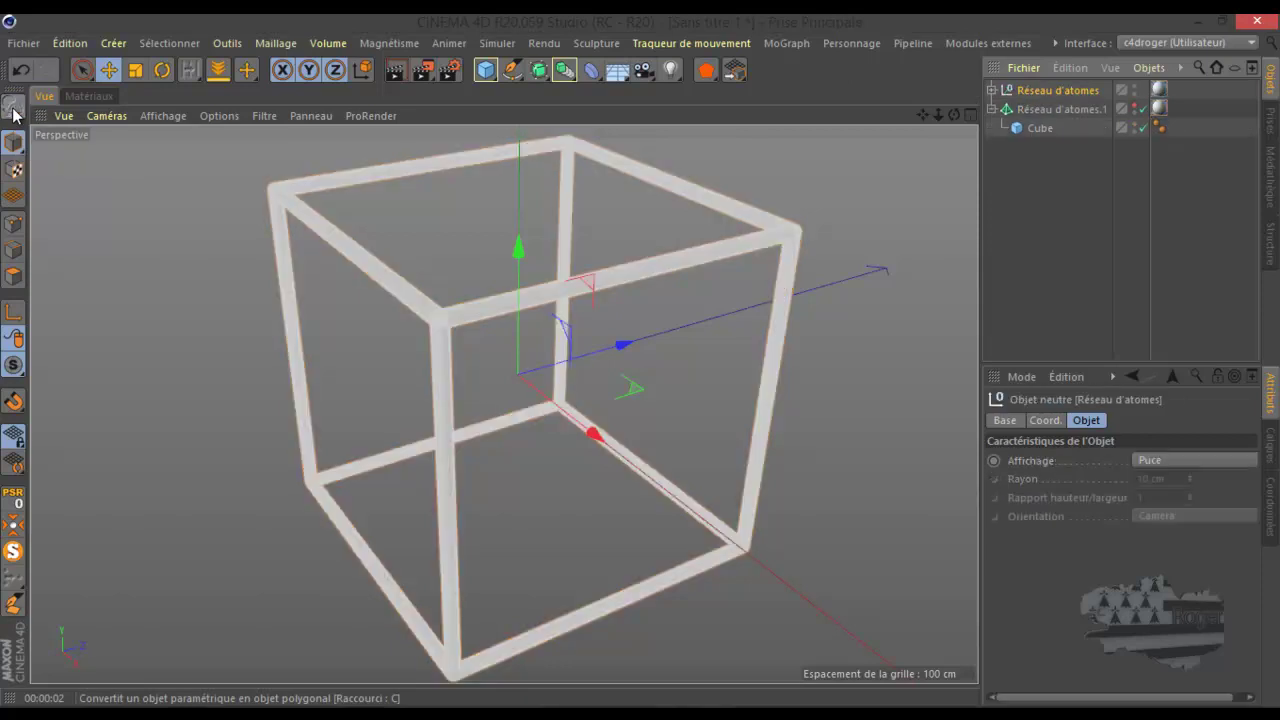
left_click(993, 90)
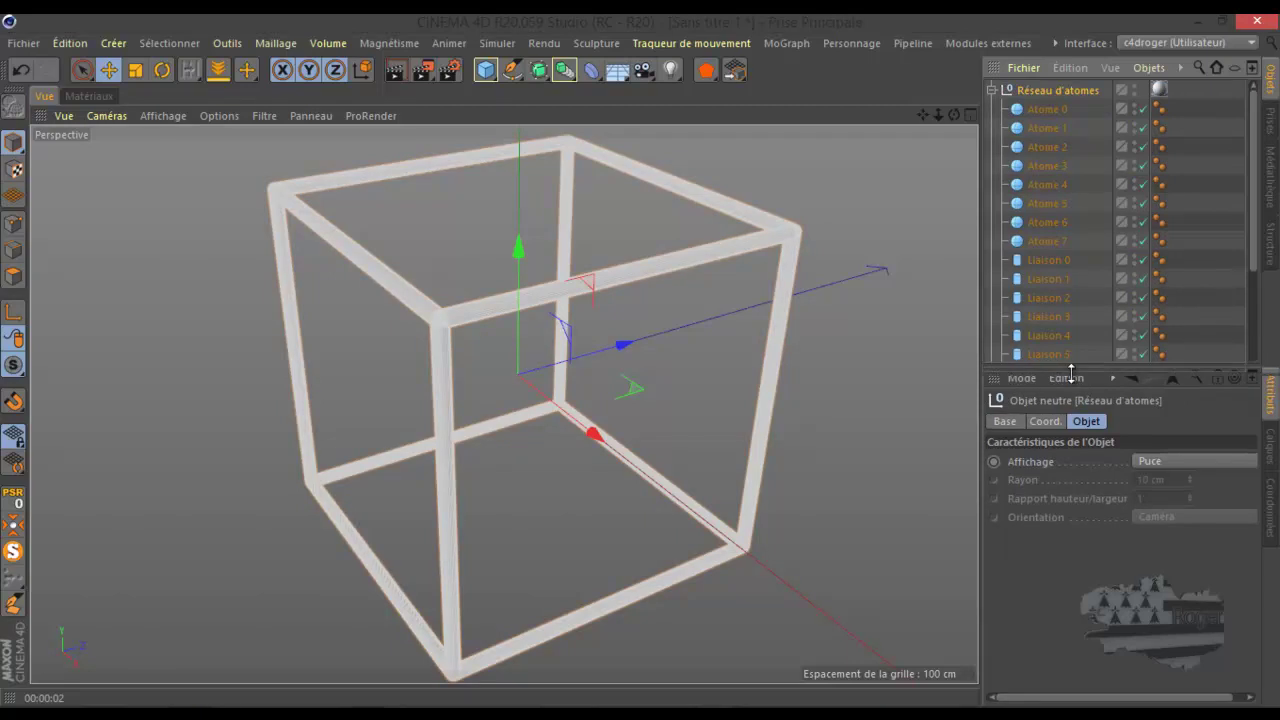
left_click_drag(1071, 361, 1060, 568)
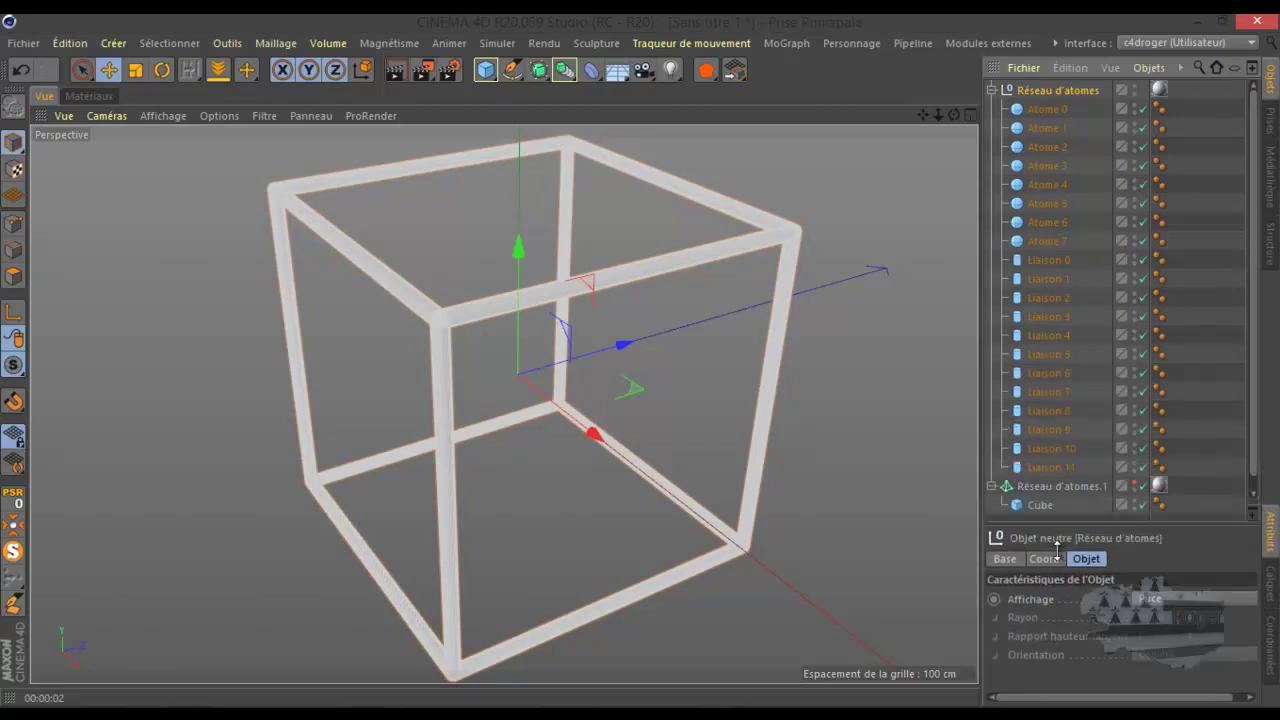
left_click(1043, 109)
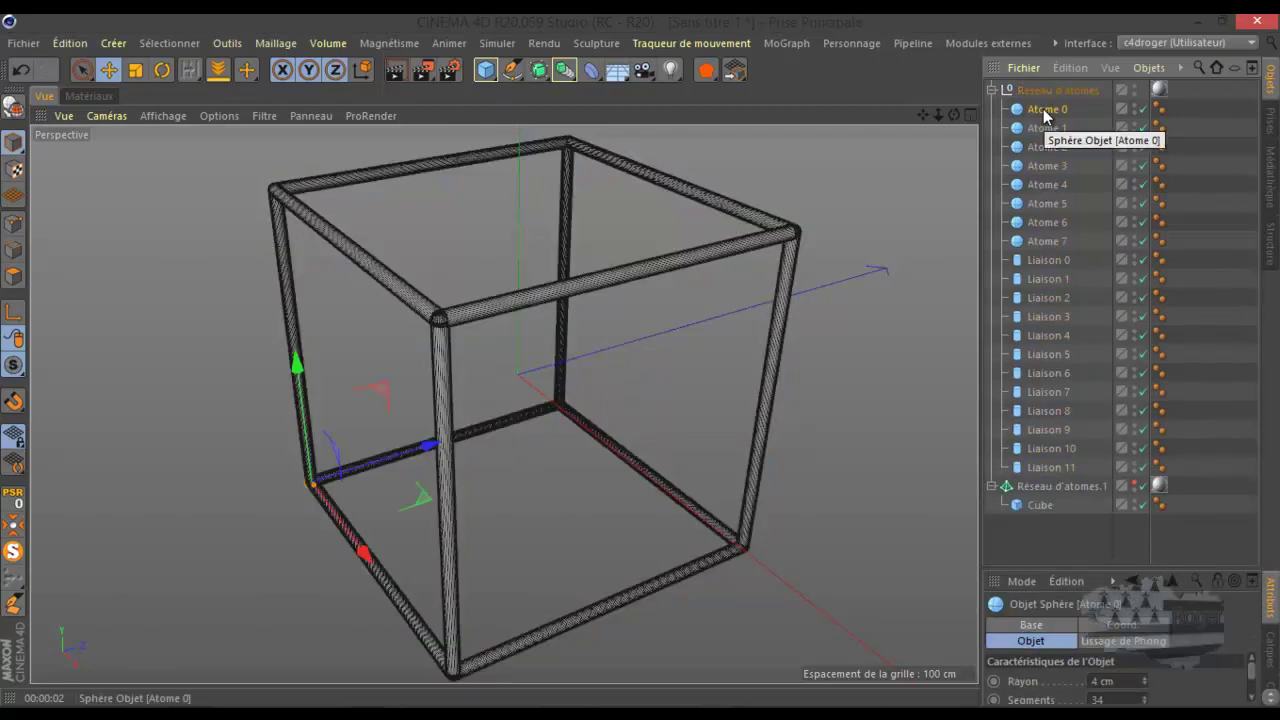
left_click_drag(1092, 103, 1030, 243)
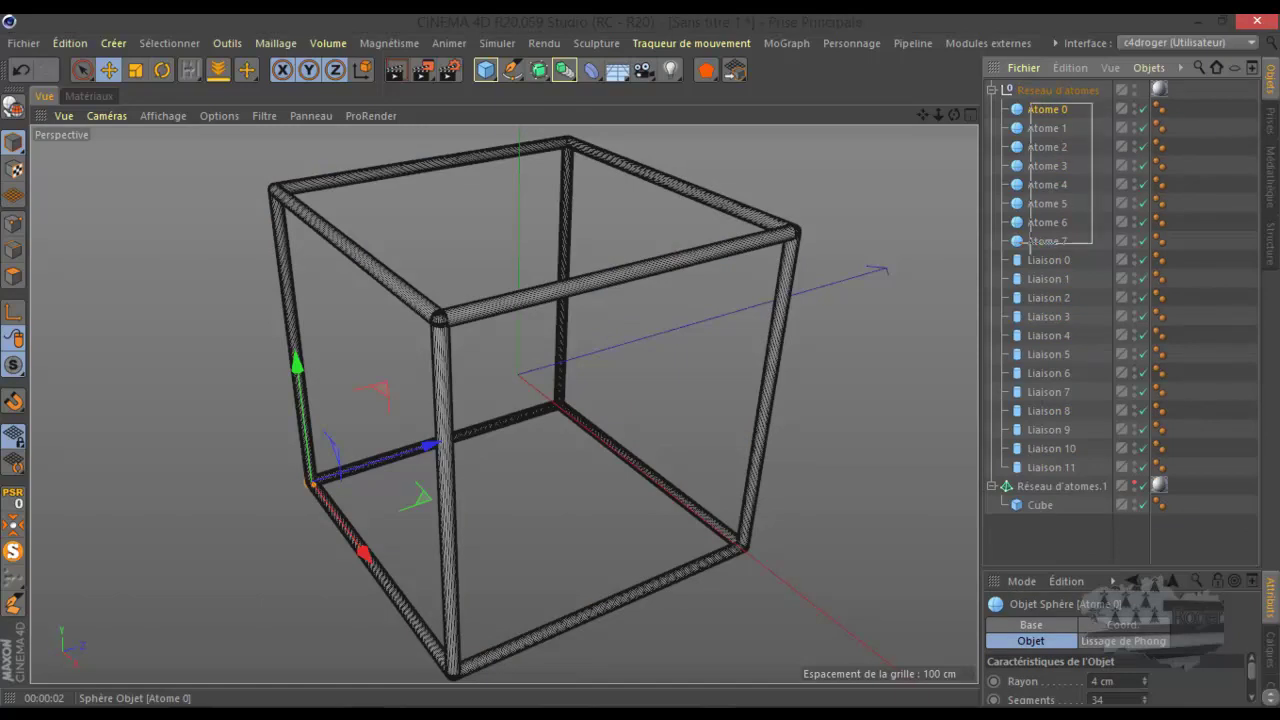
mouse_move(616, 348)
left_mouse_down()
mouse_move(577, 368)
mouse_move(526, 331)
left_mouse_up()
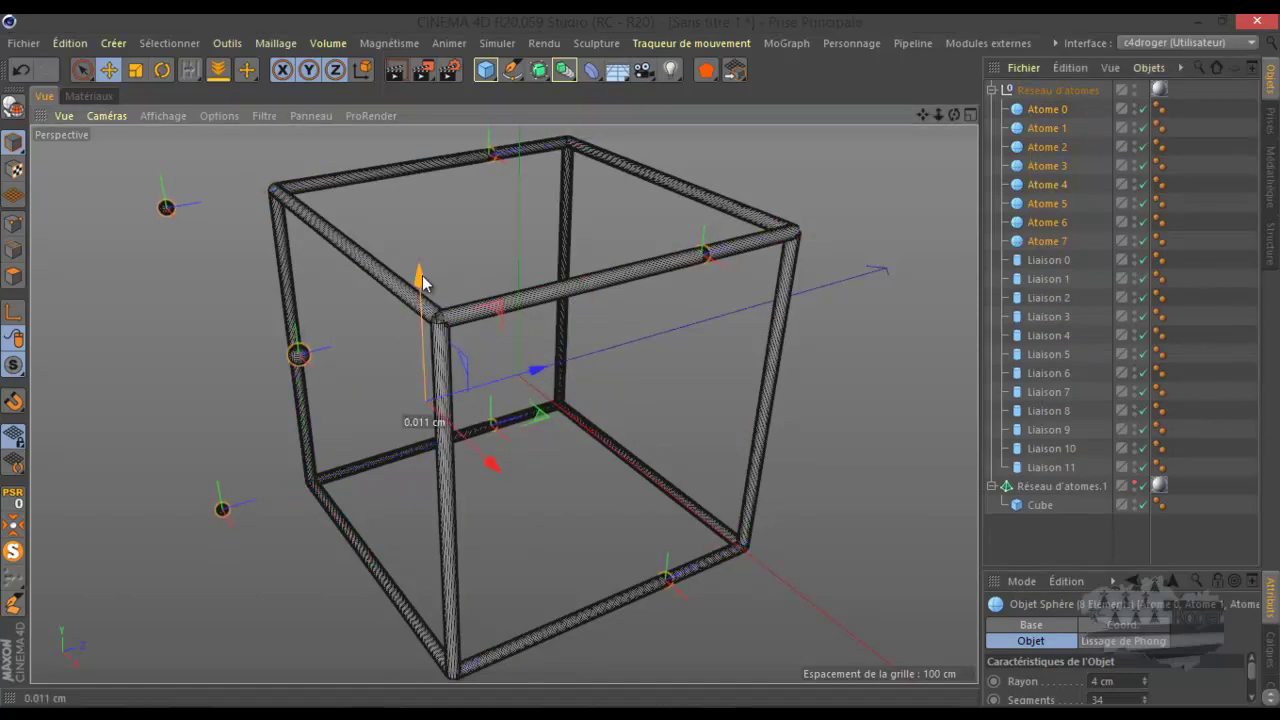
left_click_drag(420, 282, 417, 217)
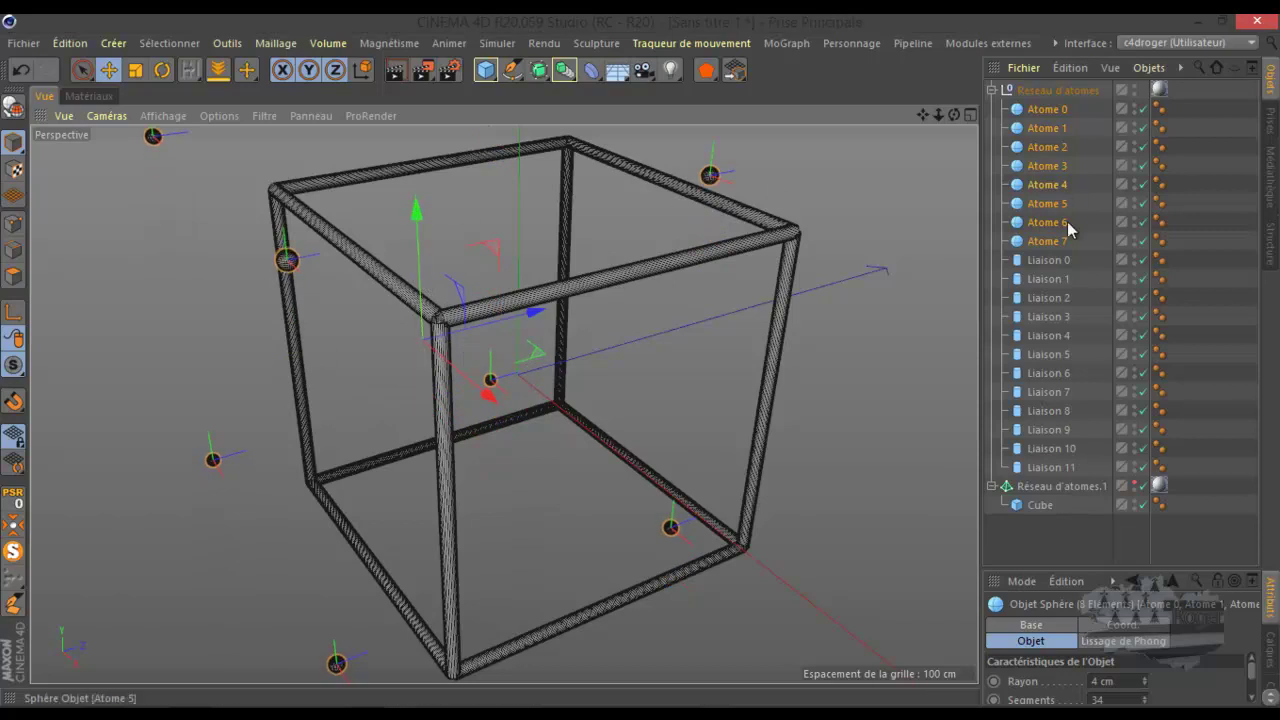
Shift the twelve Liaison cylinders aside, then delete the converted Réseau d'atomes.
left_click_drag(1088, 257, 1044, 467)
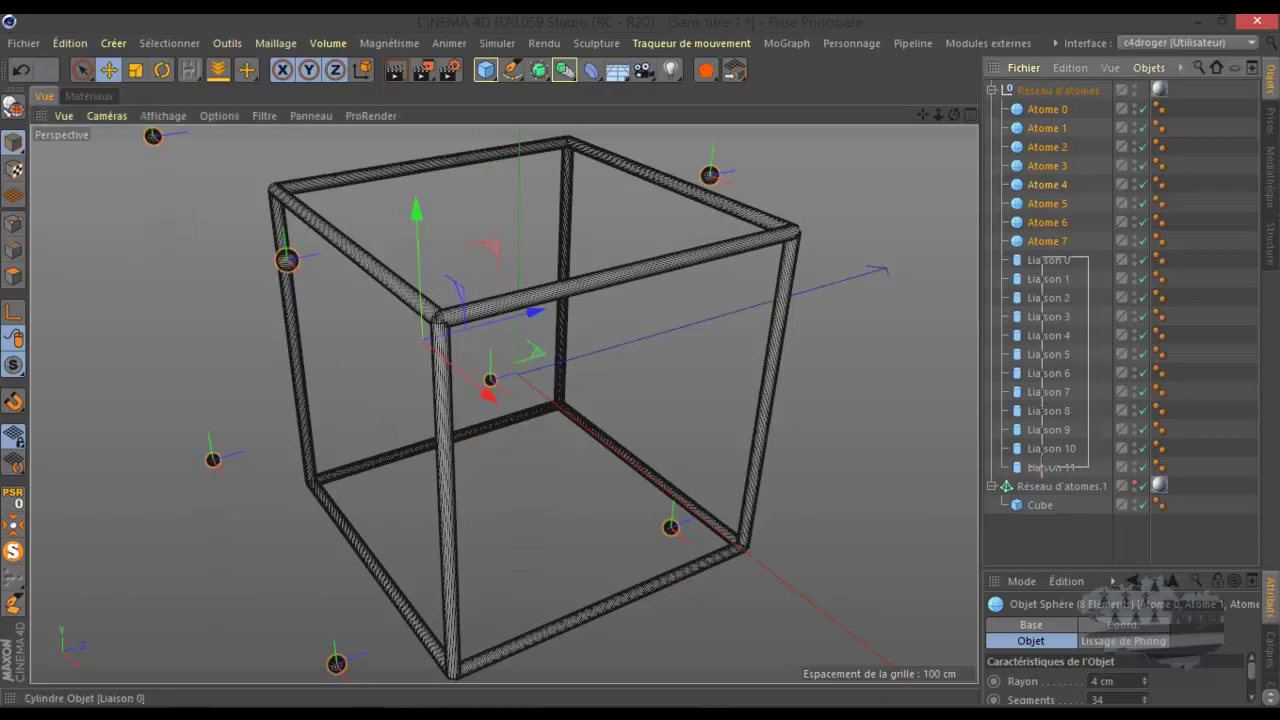
mouse_move(517, 248)
left_mouse_down()
mouse_move(531, 287)
mouse_move(566, 249)
left_mouse_up()
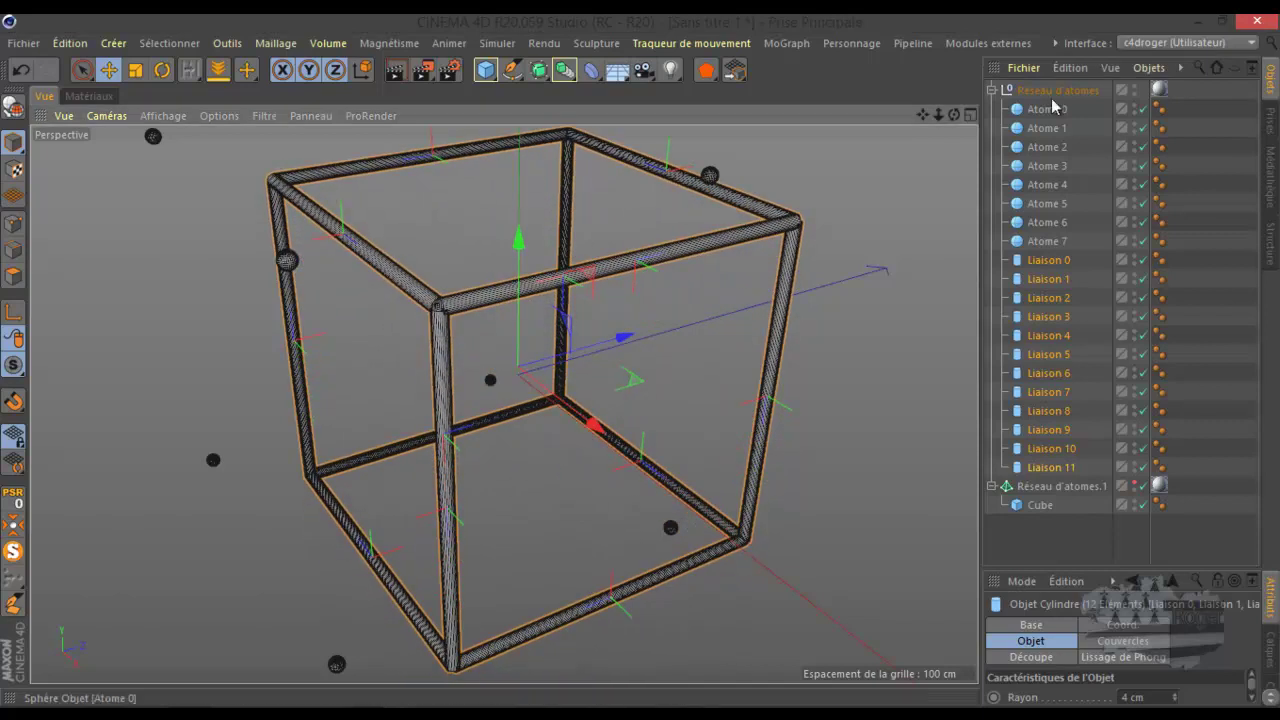
left_click(992, 90)
left_click(1038, 93)
key("Delete")
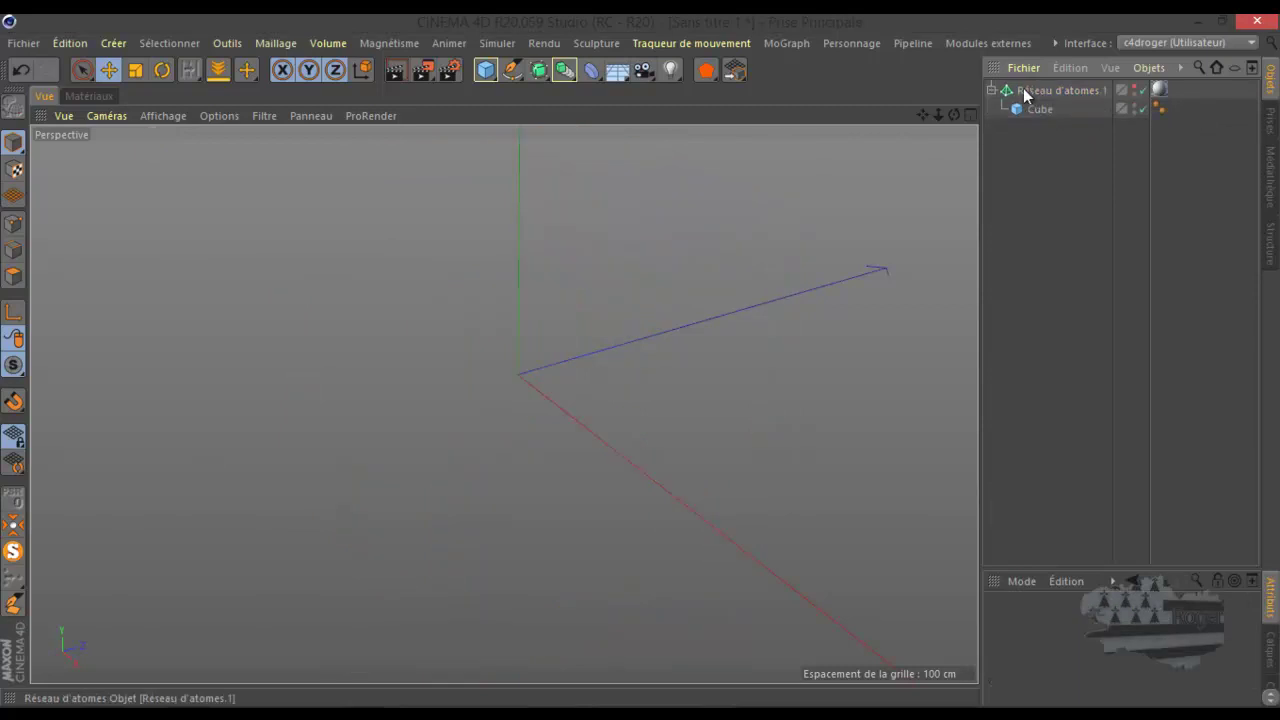
Turn on Séparer les éléments for Réseau d'atomes.1.
left_click(1030, 91)
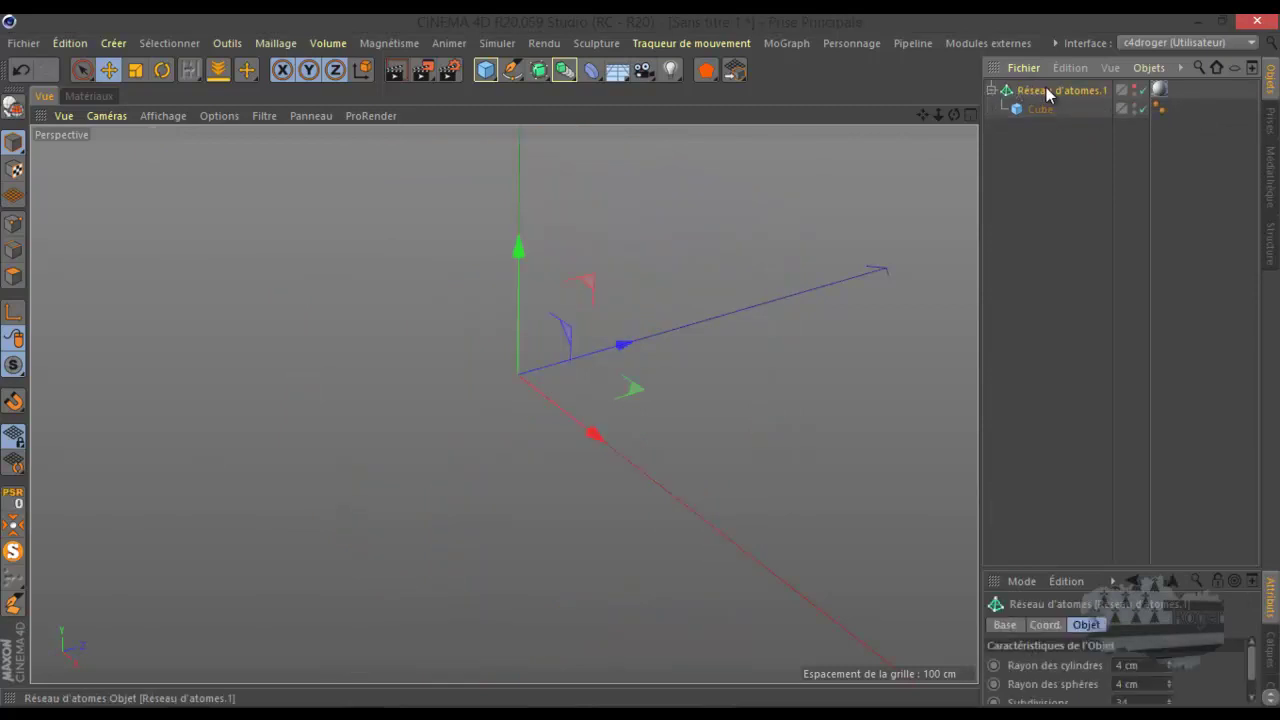
left_click_drag(1086, 574, 1063, 306)
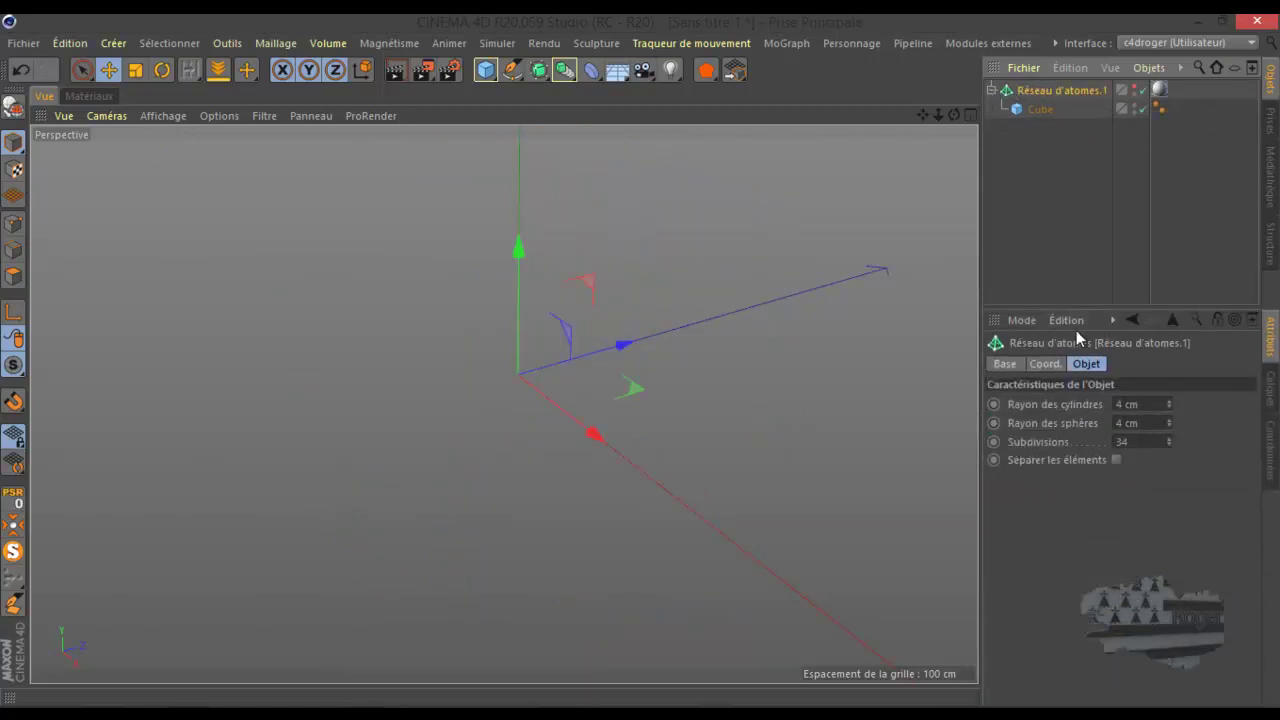
left_click(1115, 460)
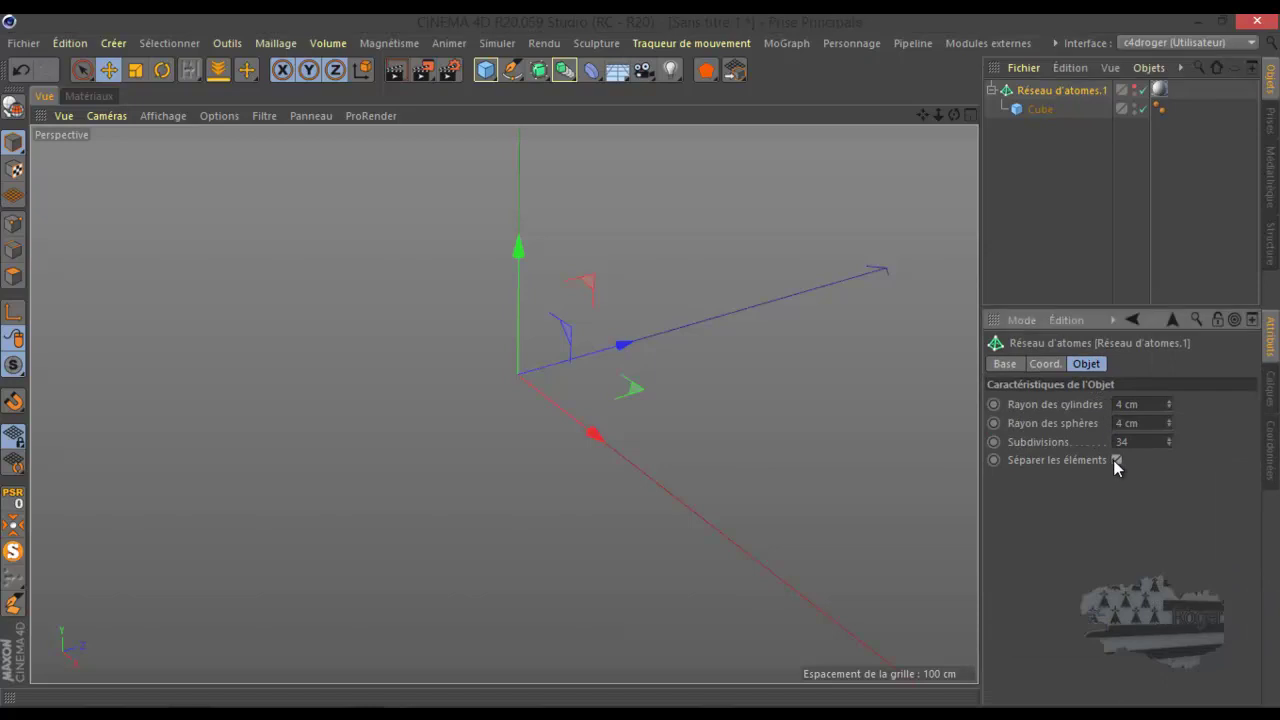
Select the lattice with its Cube, reset view visibility, trial Connecter les Objets + Supprimer, then undo.
right_click(1047, 91)
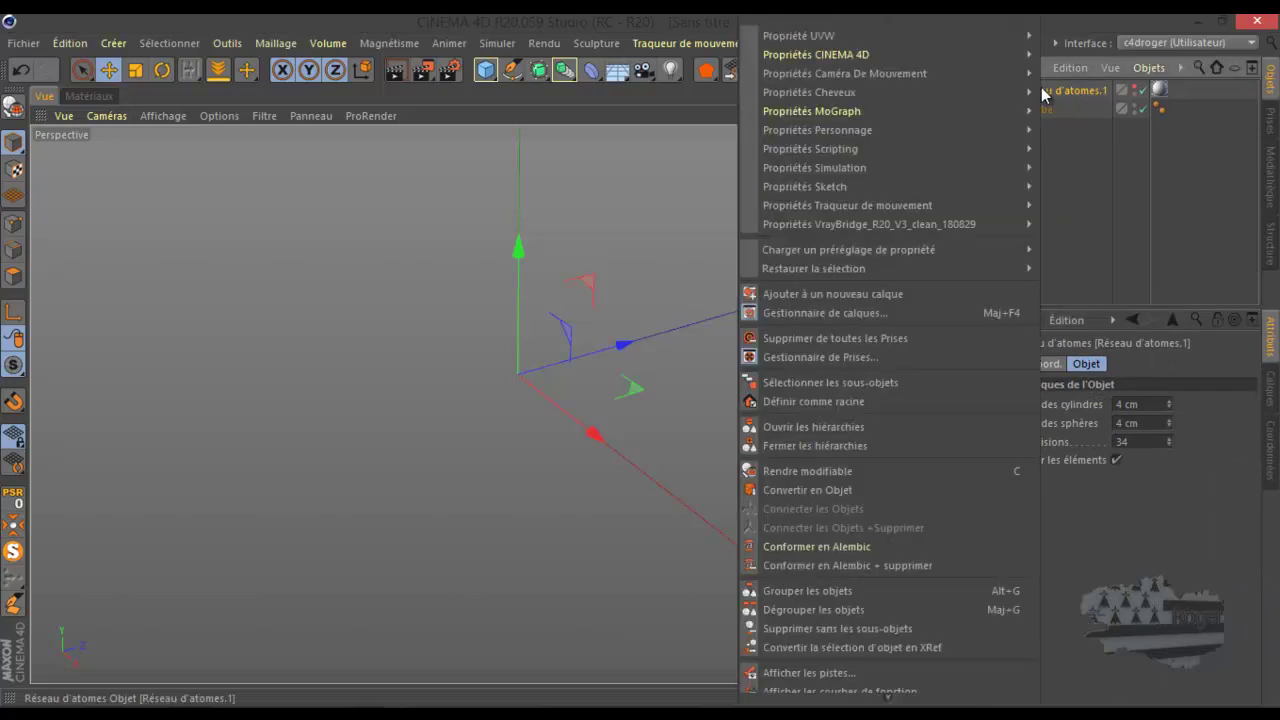
left_click(958, 382)
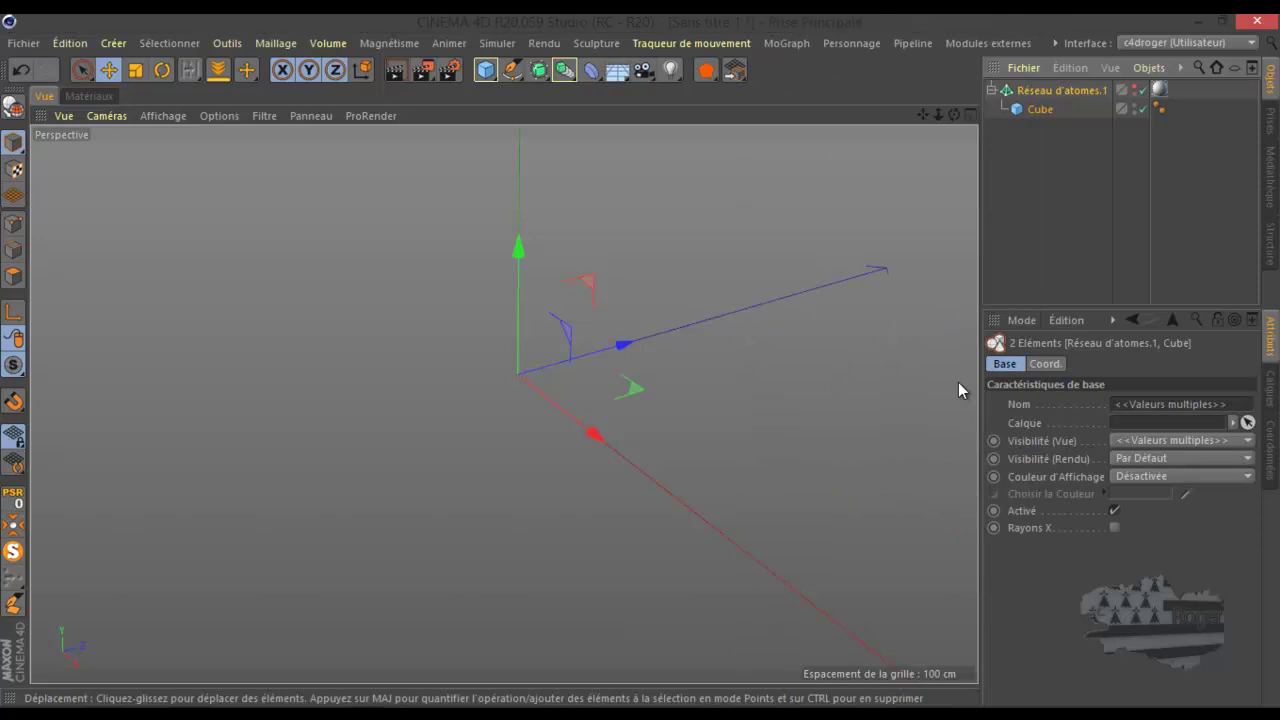
left_click(1135, 88)
right_click(1063, 92)
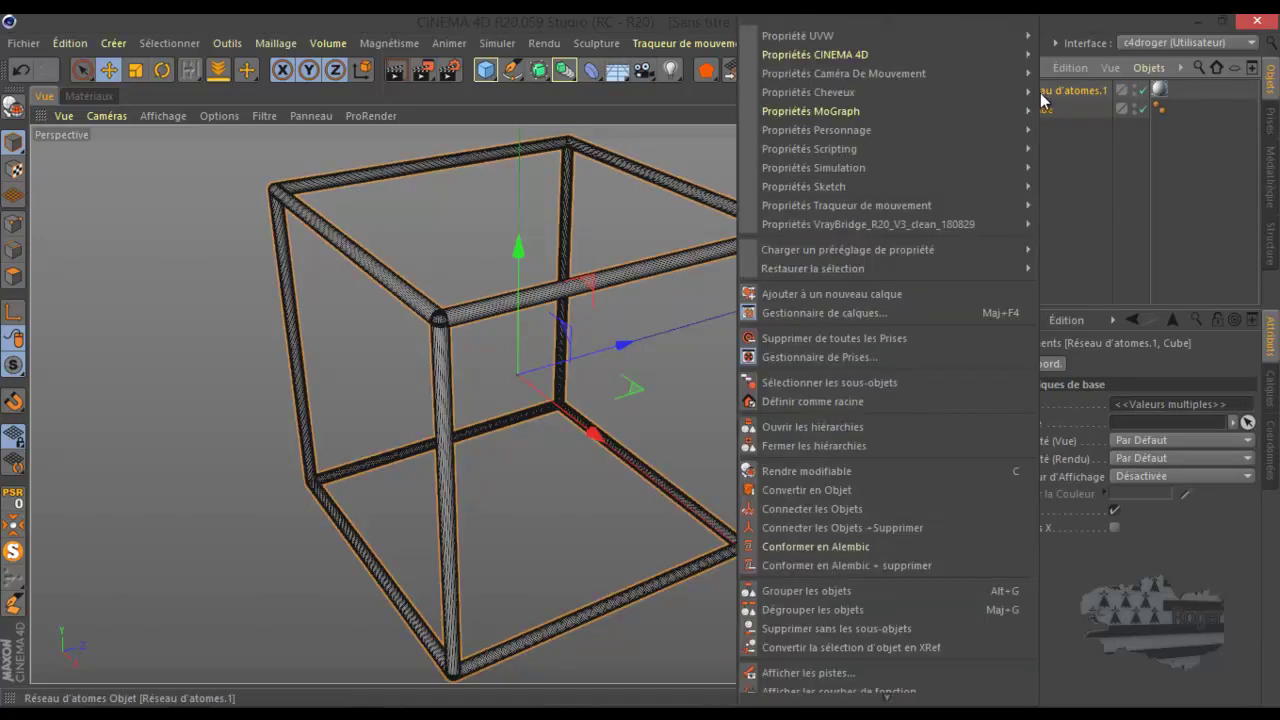
left_click(954, 523)
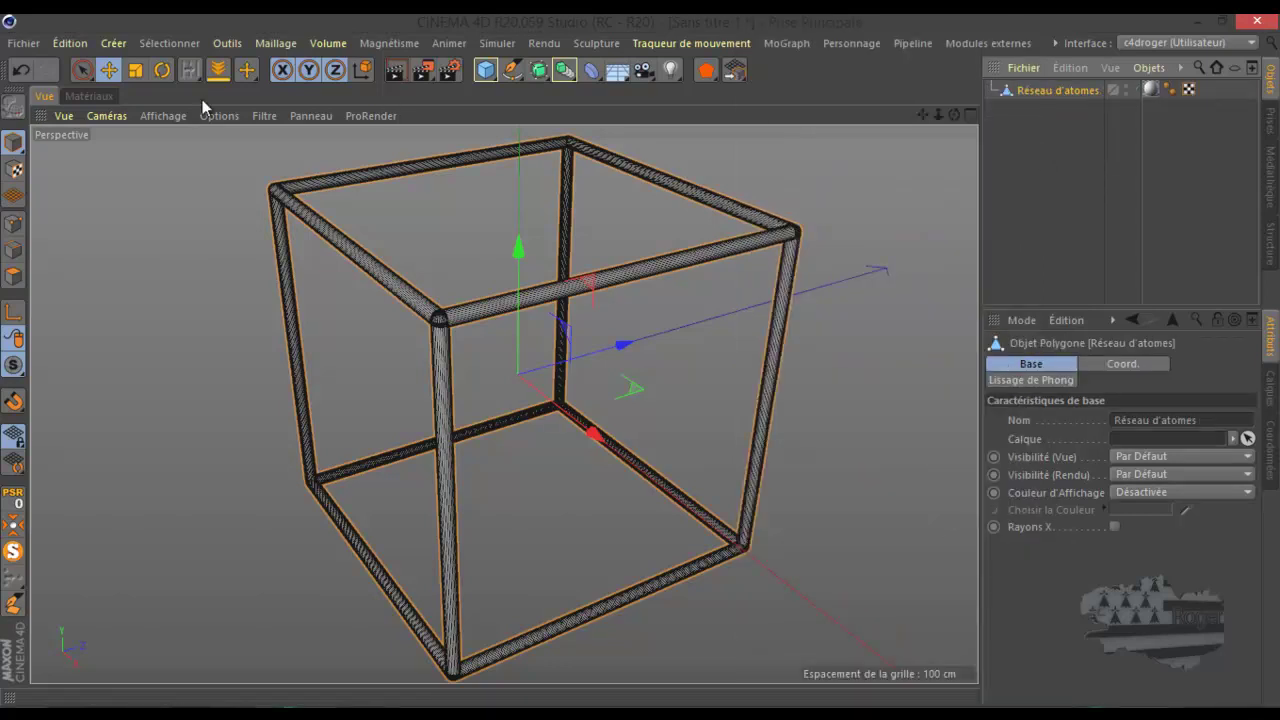
left_click(20, 72)
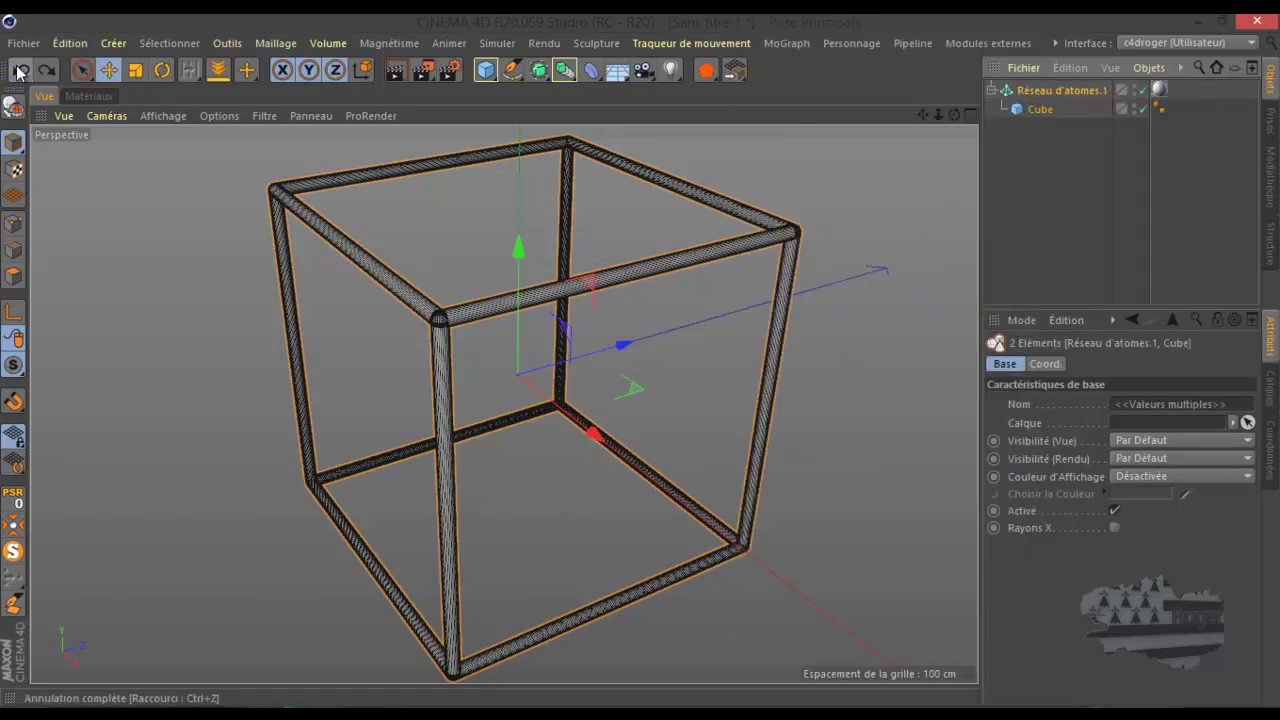
Turn off Séparer les éléments and make Réseau d'atomes.1 editable.
left_click(1060, 90)
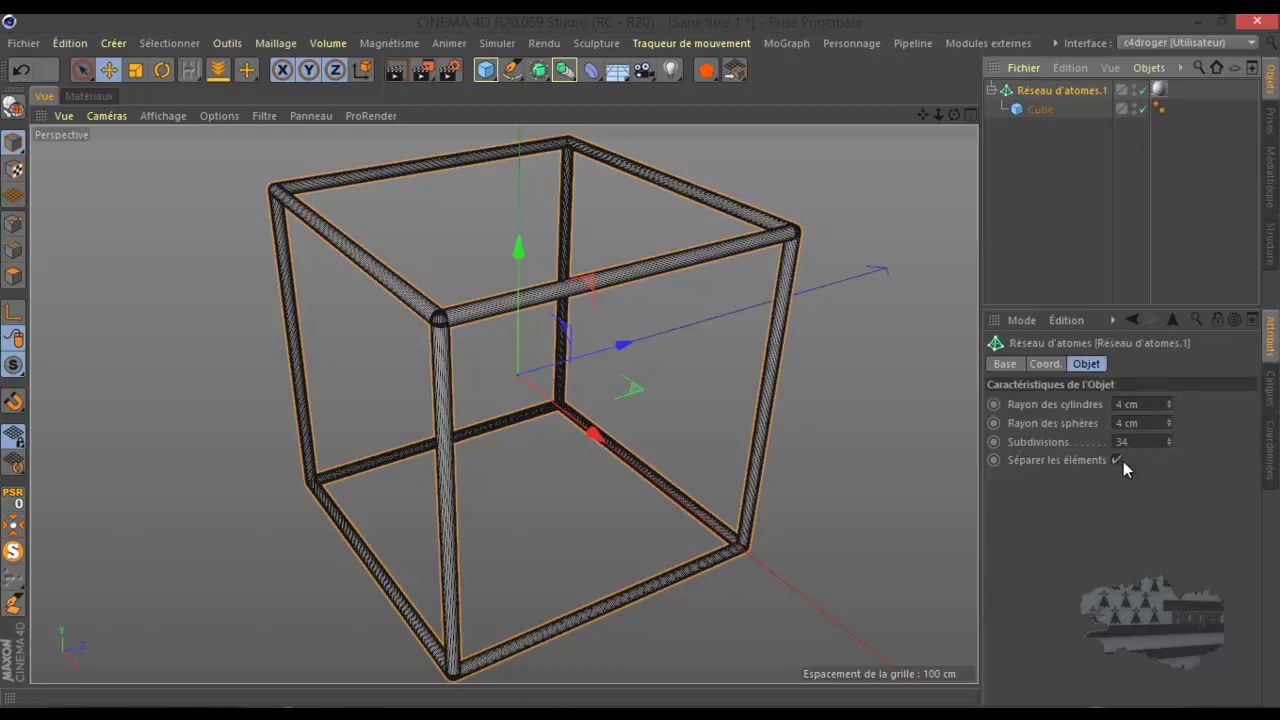
left_click(1118, 460)
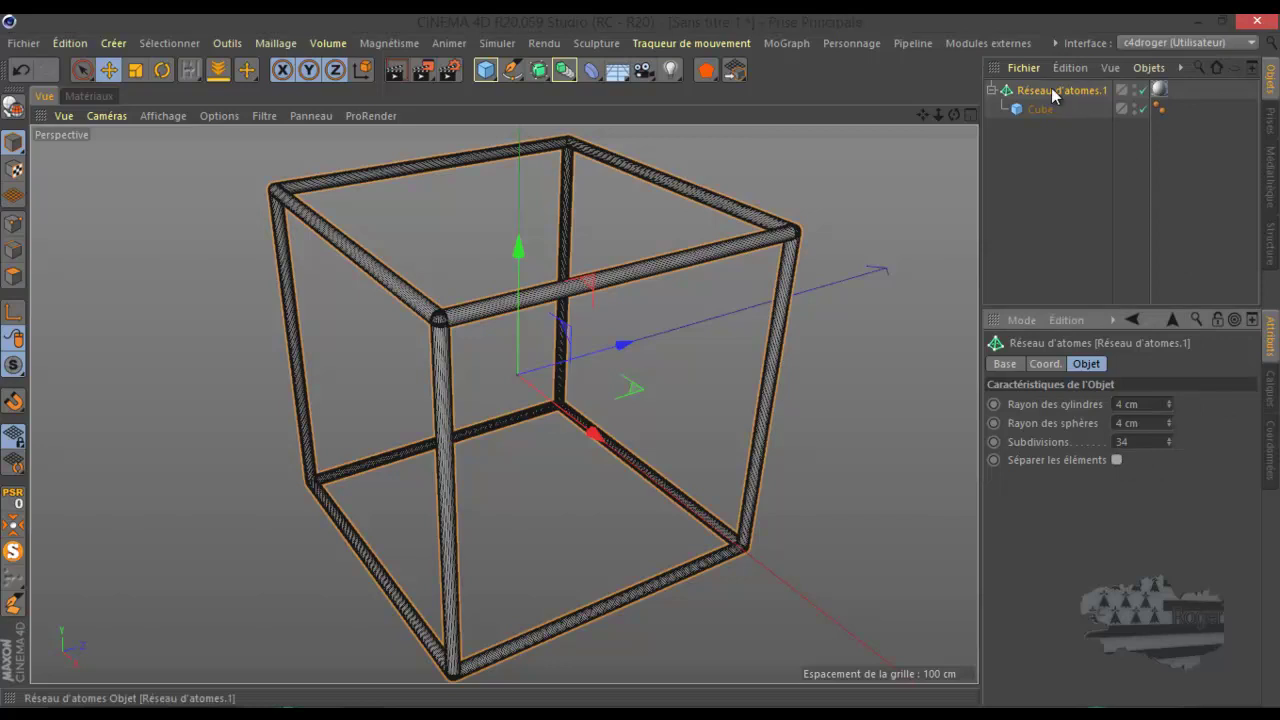
left_click(13, 107)
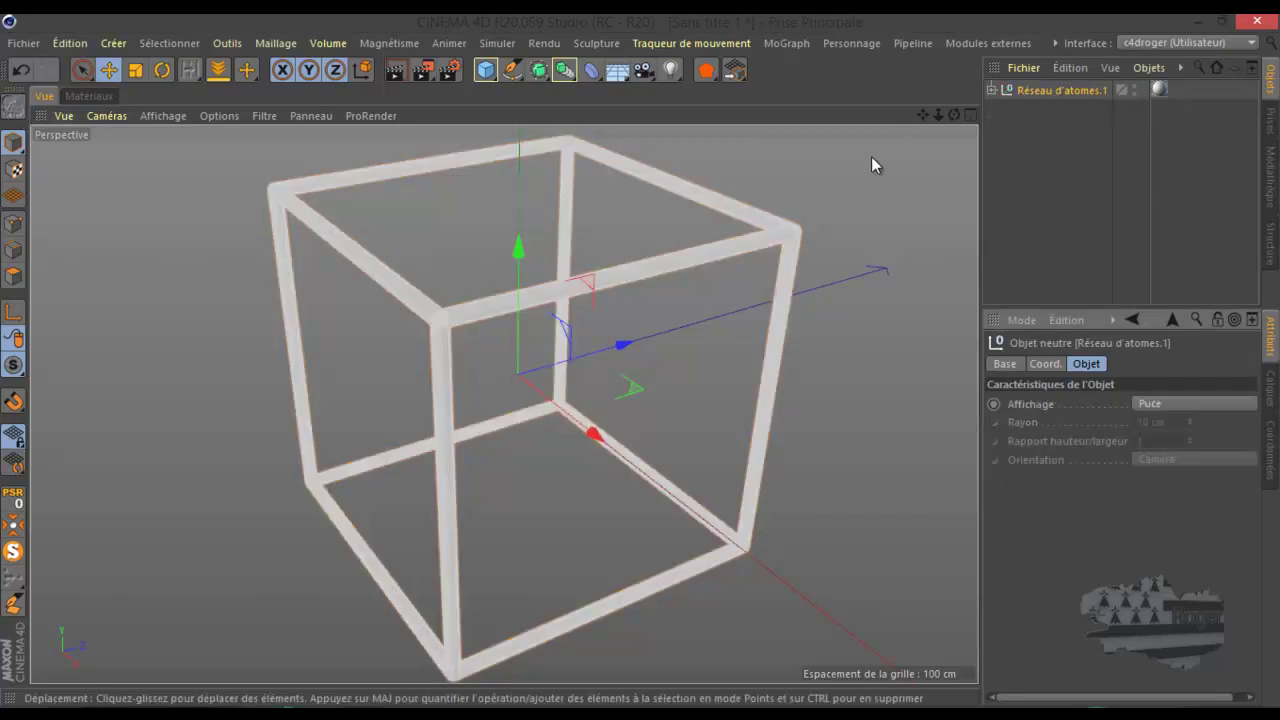
Move the Cube mesh out to top level and delete the empty Réseau d'atomes.1 null.
left_click(991, 90)
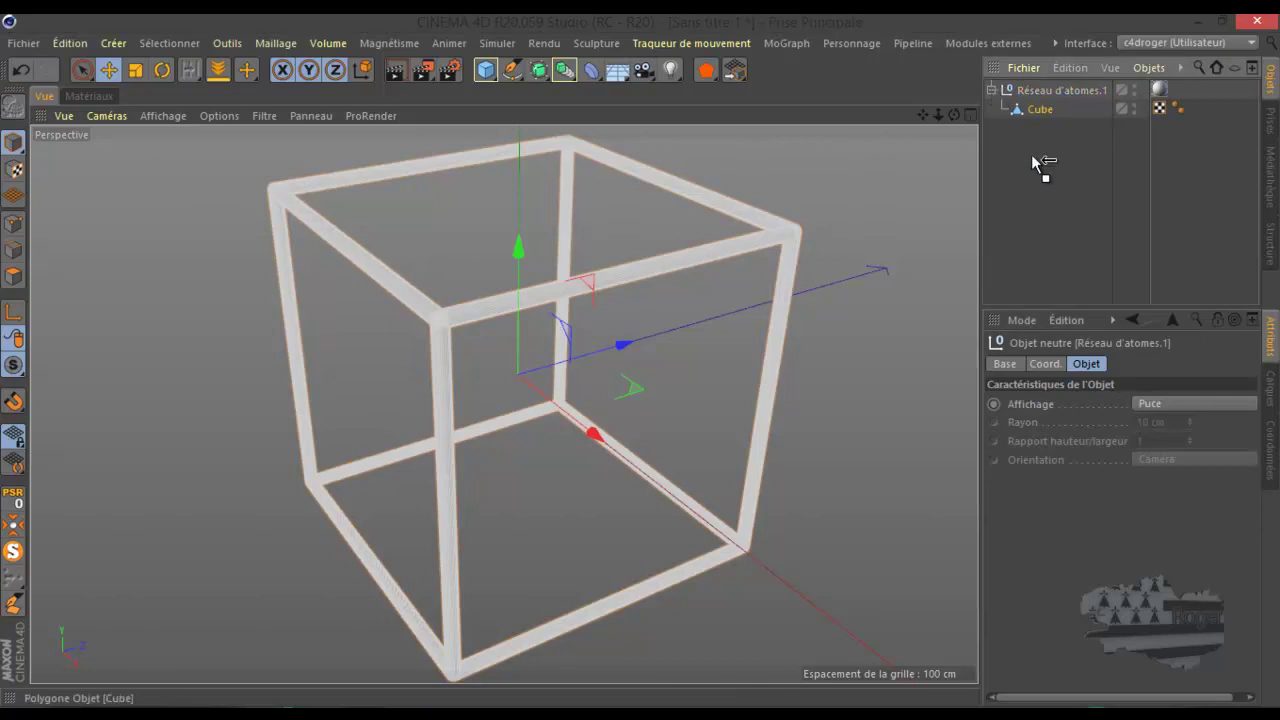
left_click(1038, 111)
left_click_drag(1030, 109, 1030, 88)
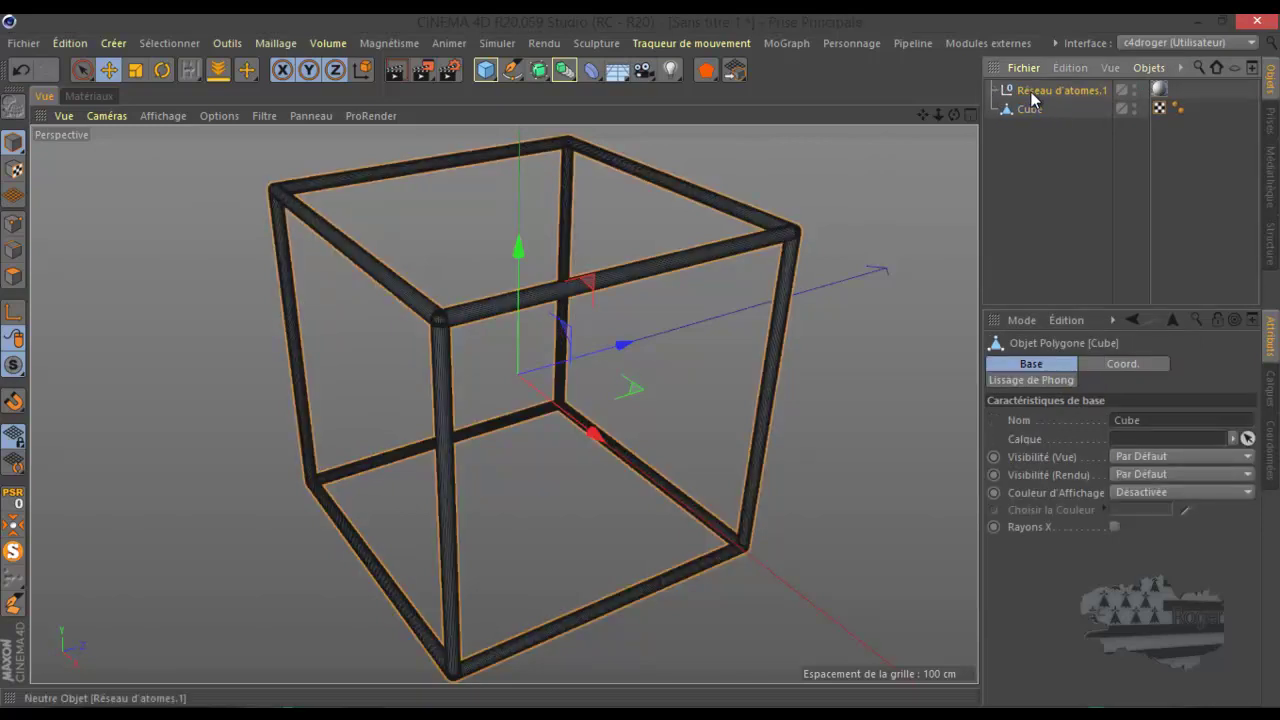
left_click(1036, 108)
key("Delete")
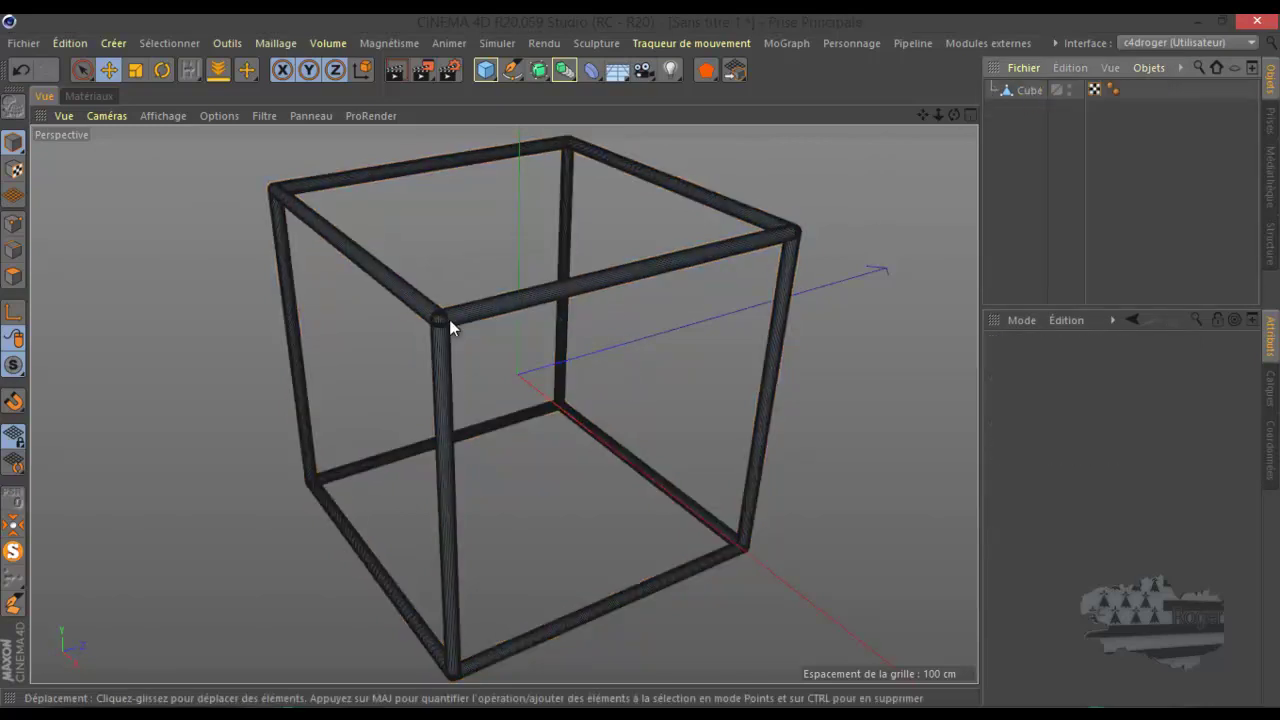
Select the Cube mesh and zoom in on a corner's rounded sphere joint.
left_click(1030, 91)
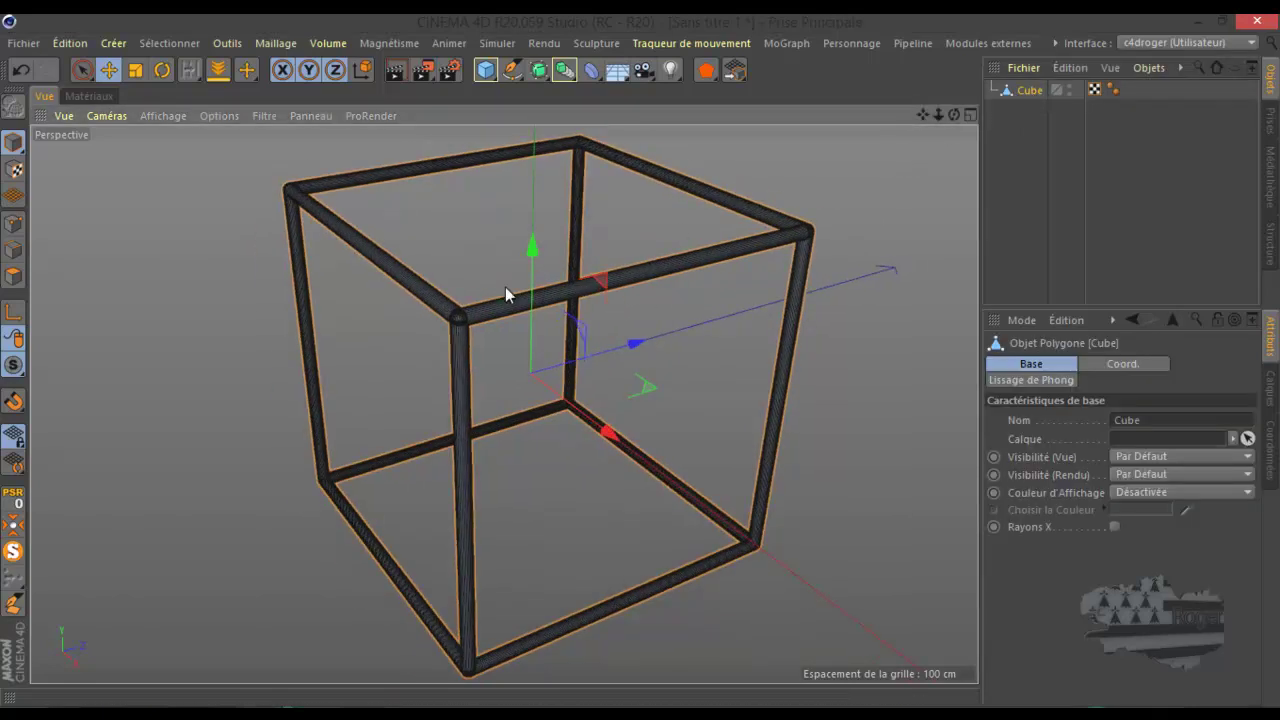
scroll(534, 294, "up", 3)
scroll(494, 289, "up", 3)
scroll(530, 285, "down", 3)
scroll(728, 151, "up", 3)
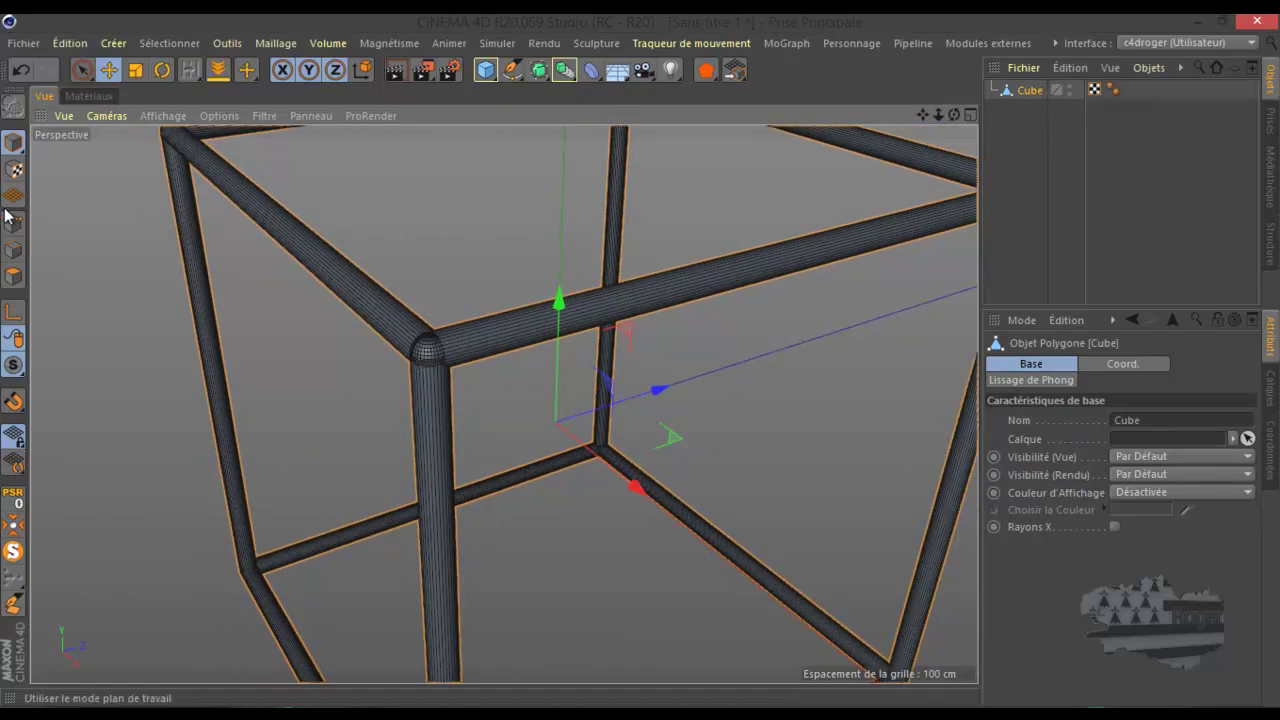
In Polygons mode, move the corner sphere and the top front beam out with the Move tool.
left_click(18, 268)
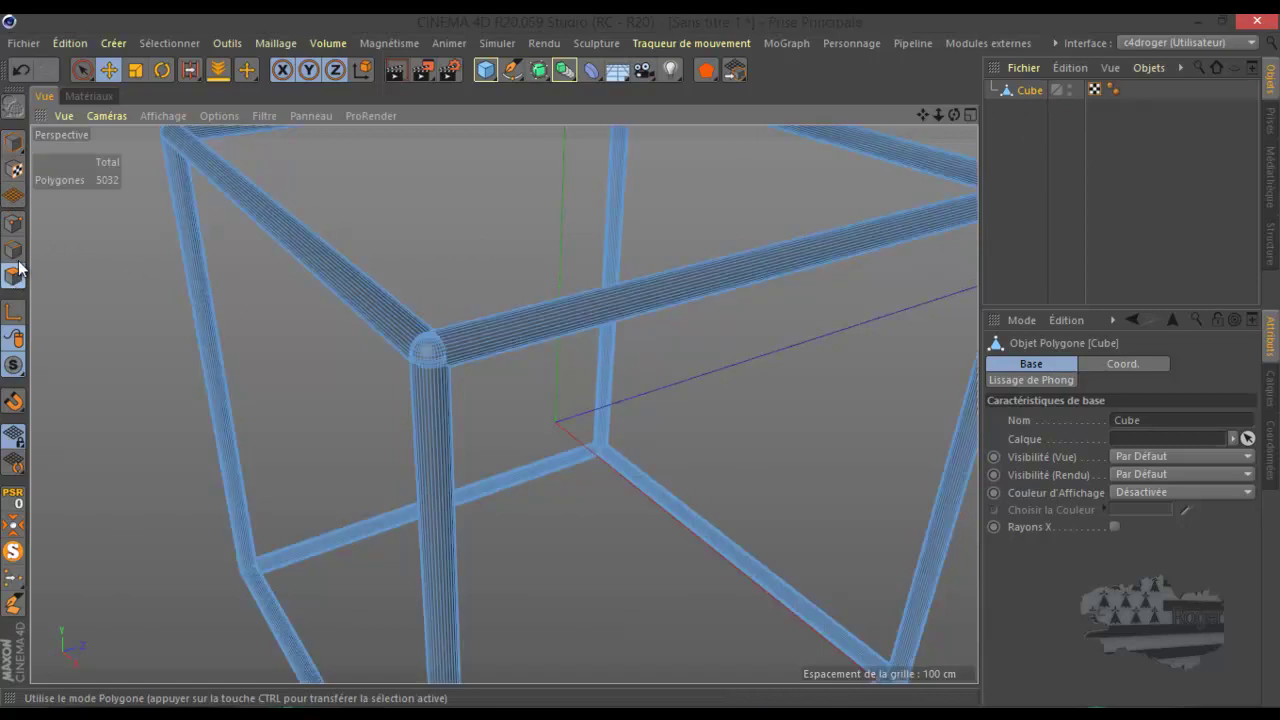
left_click(110, 71)
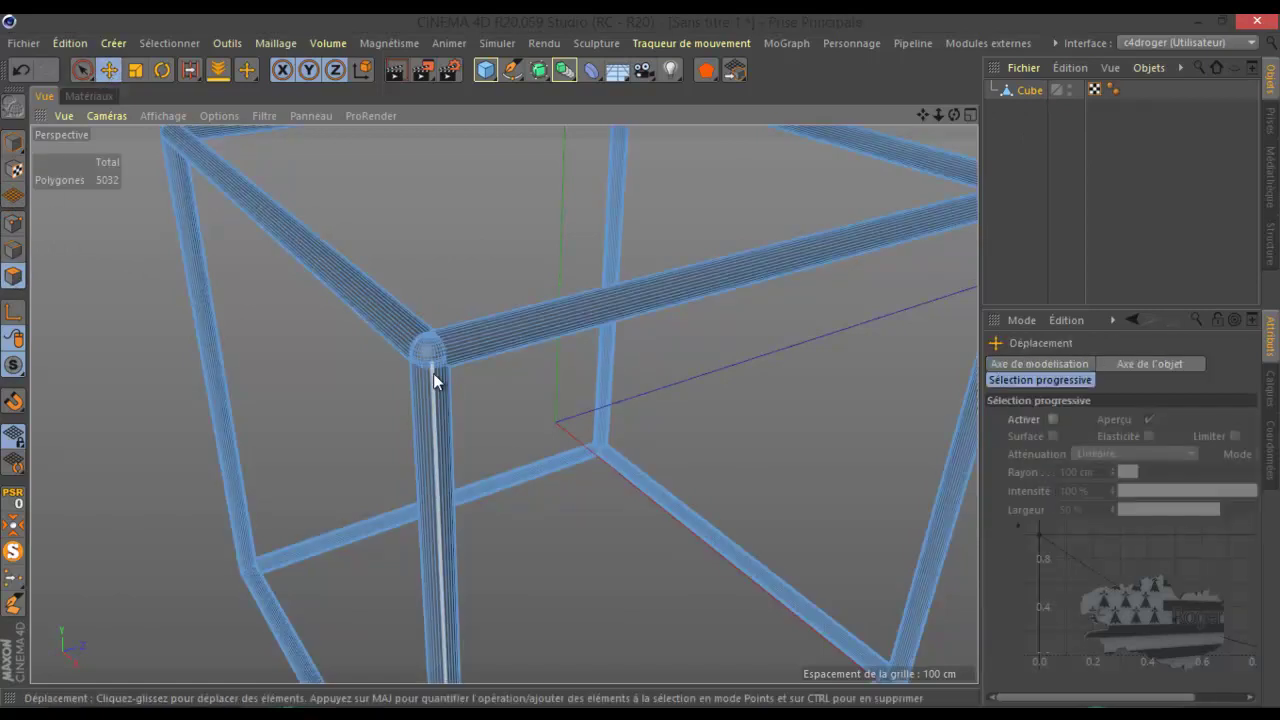
left_click(428, 351)
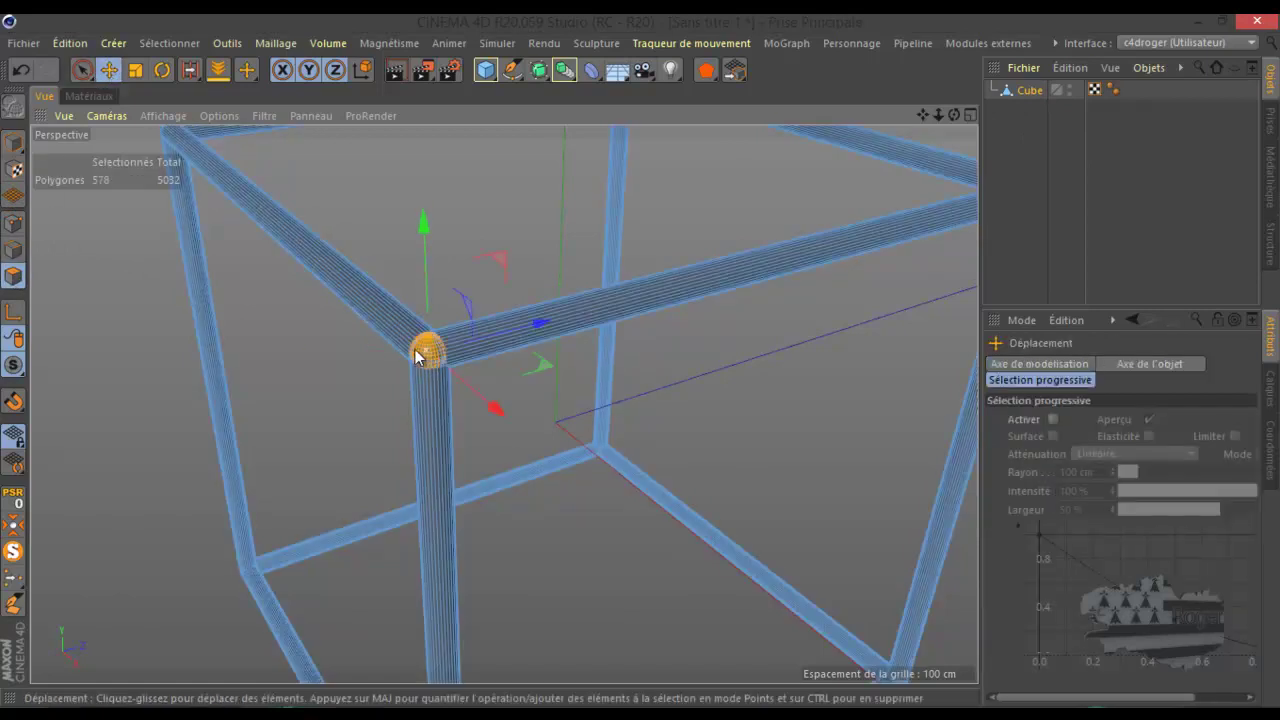
left_click_drag(537, 333, 420, 372)
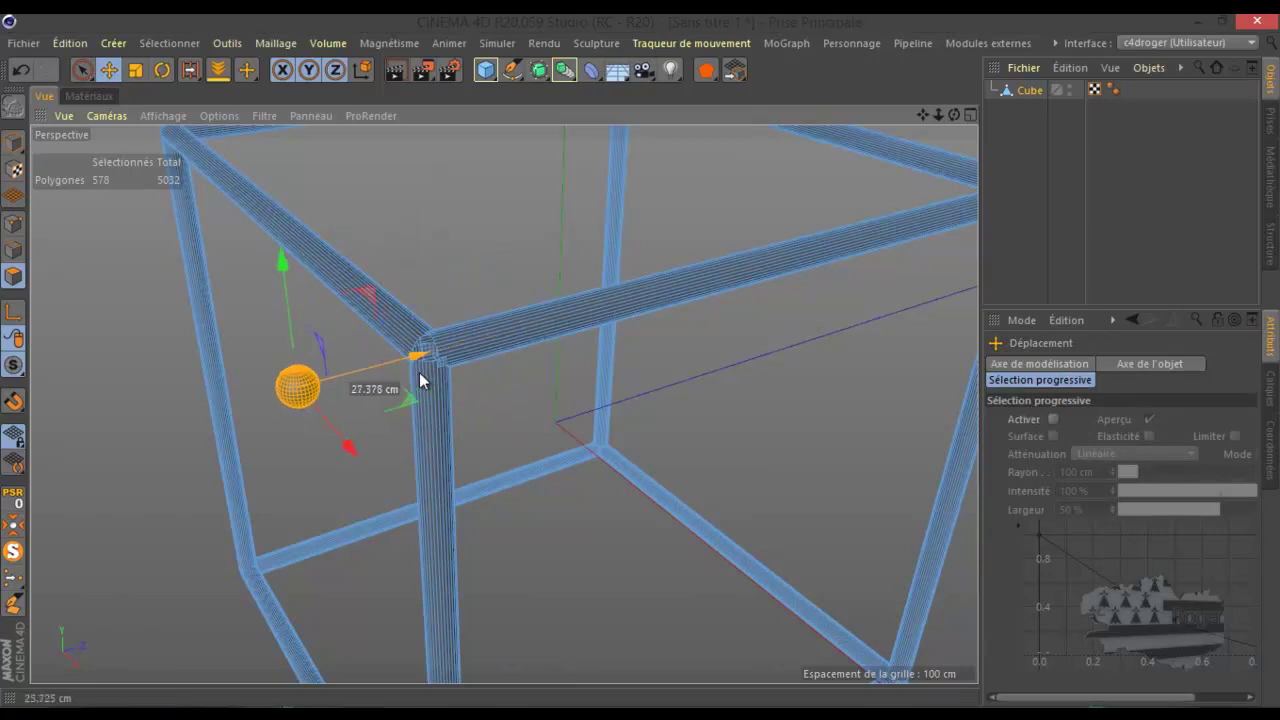
left_click(518, 333)
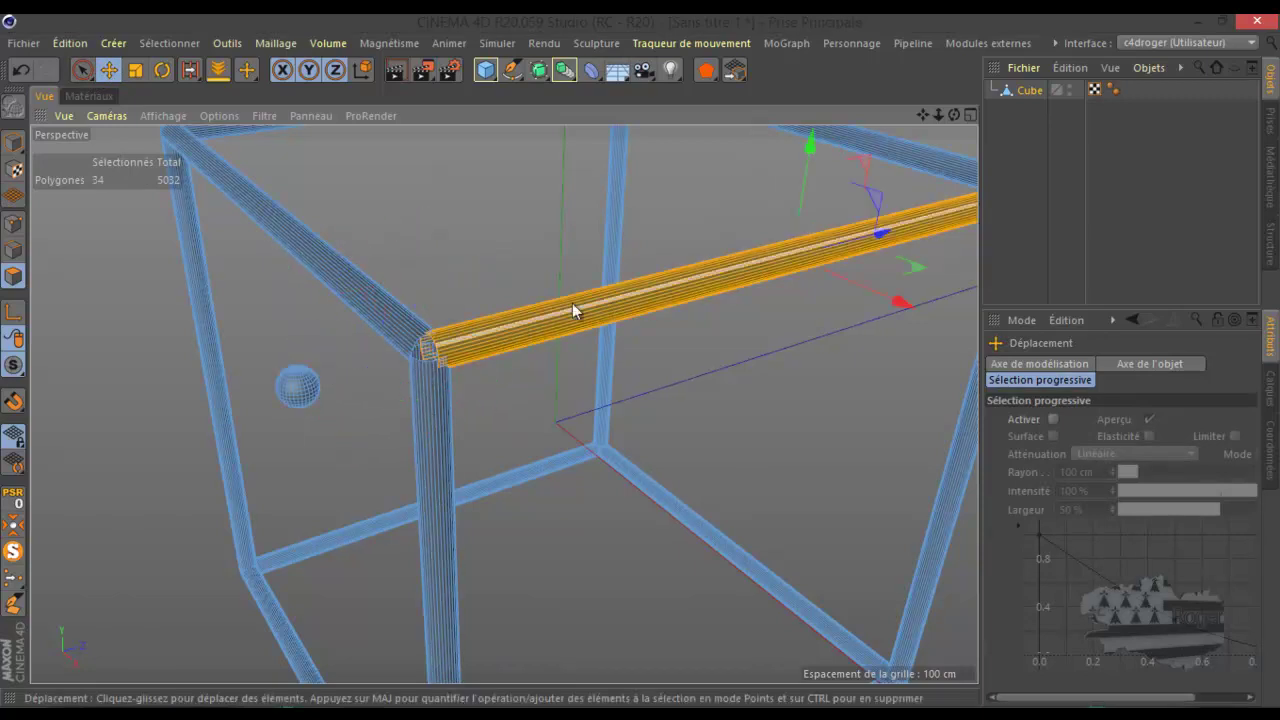
mouse_move(905, 300)
left_mouse_down()
mouse_move(975, 350)
mouse_move(856, 296)
left_mouse_up()
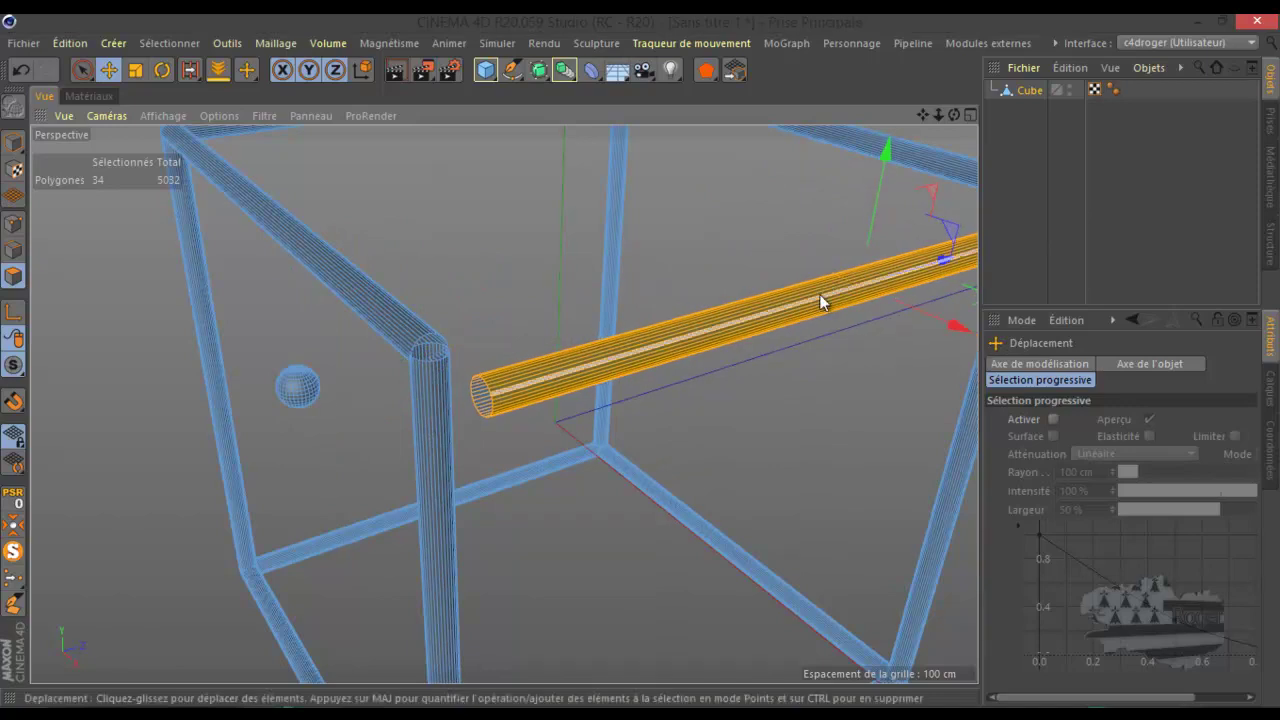
Undo the beam and sphere moves and clear the polygon selection.
scroll(615, 277, "down", 5)
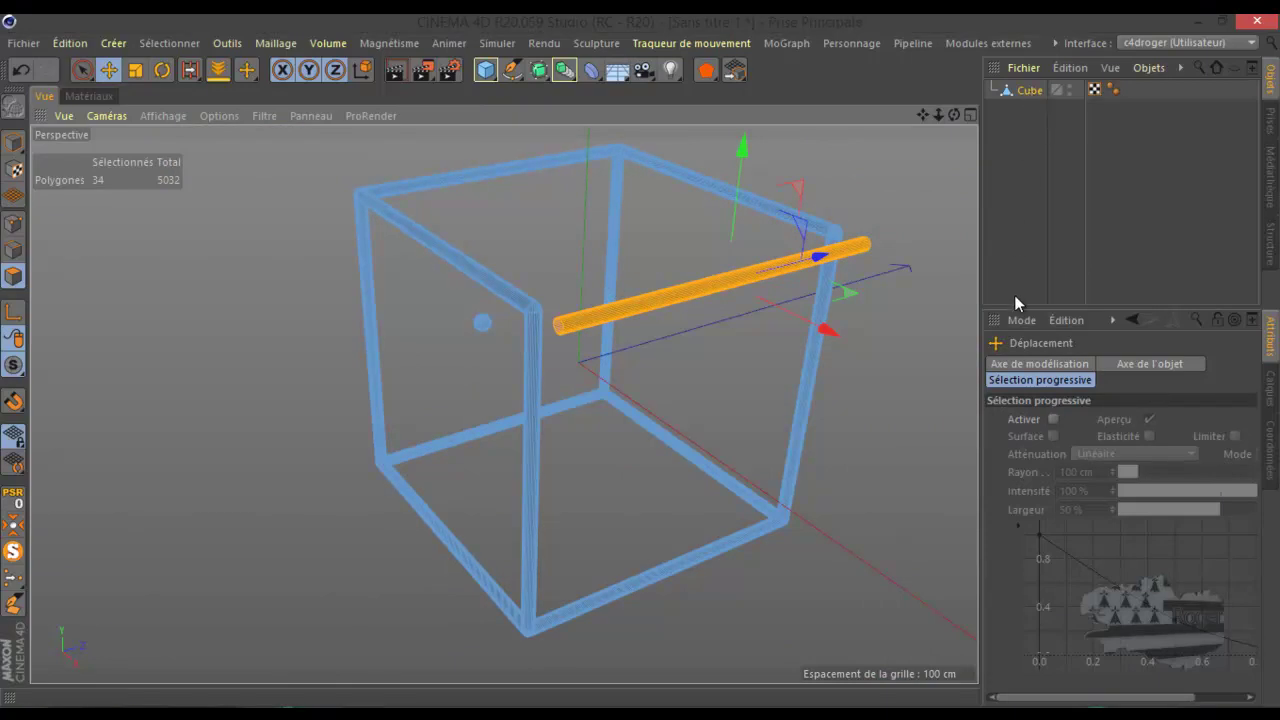
left_click(17, 68)
left_click(17, 68)
left_click(17, 68)
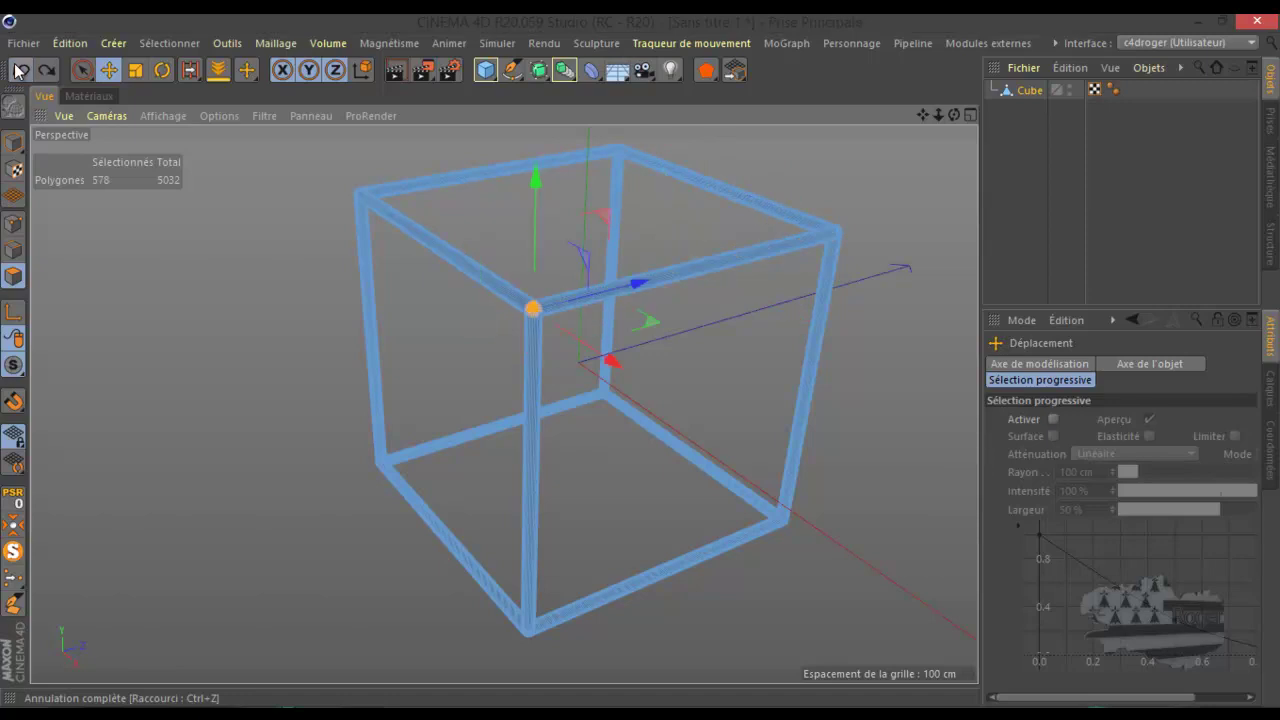
left_click(315, 325)
Select the Cube polygon mesh in the Object Manager and delete it.
scroll(184, 430, "down", 3)
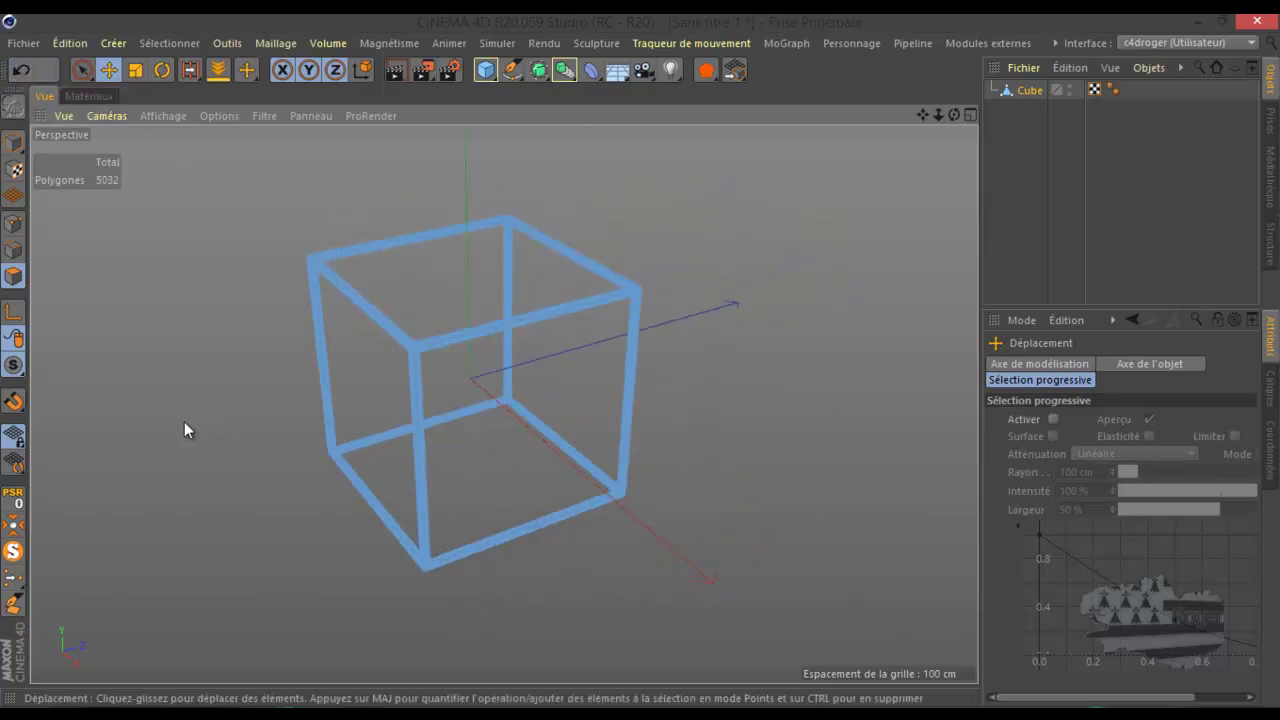
scroll(184, 430, "down", 1)
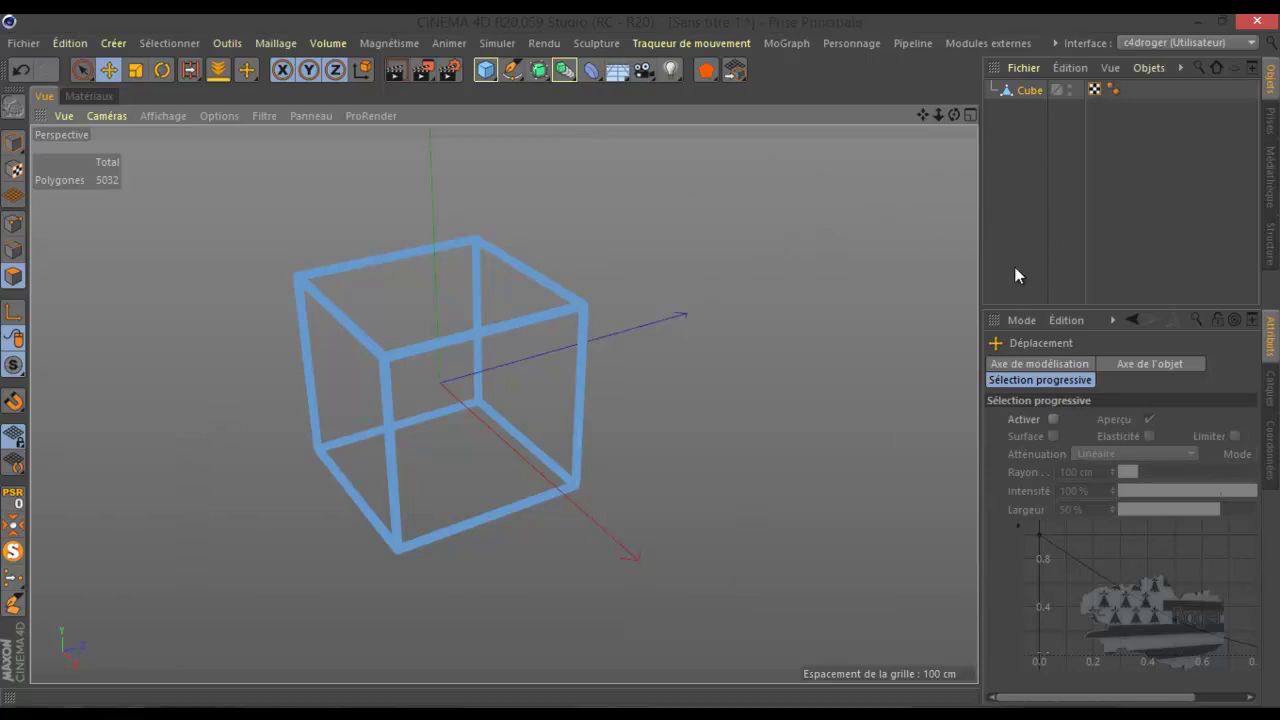
left_click(1026, 93)
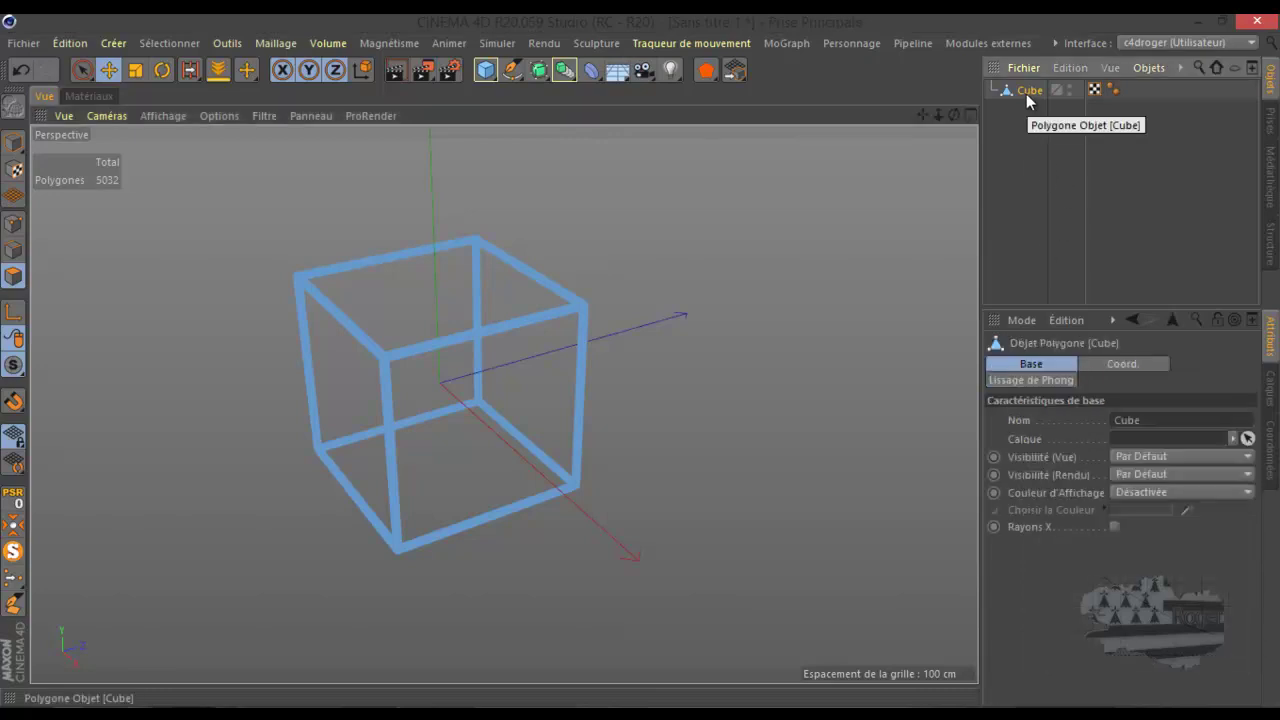
key("Delete")
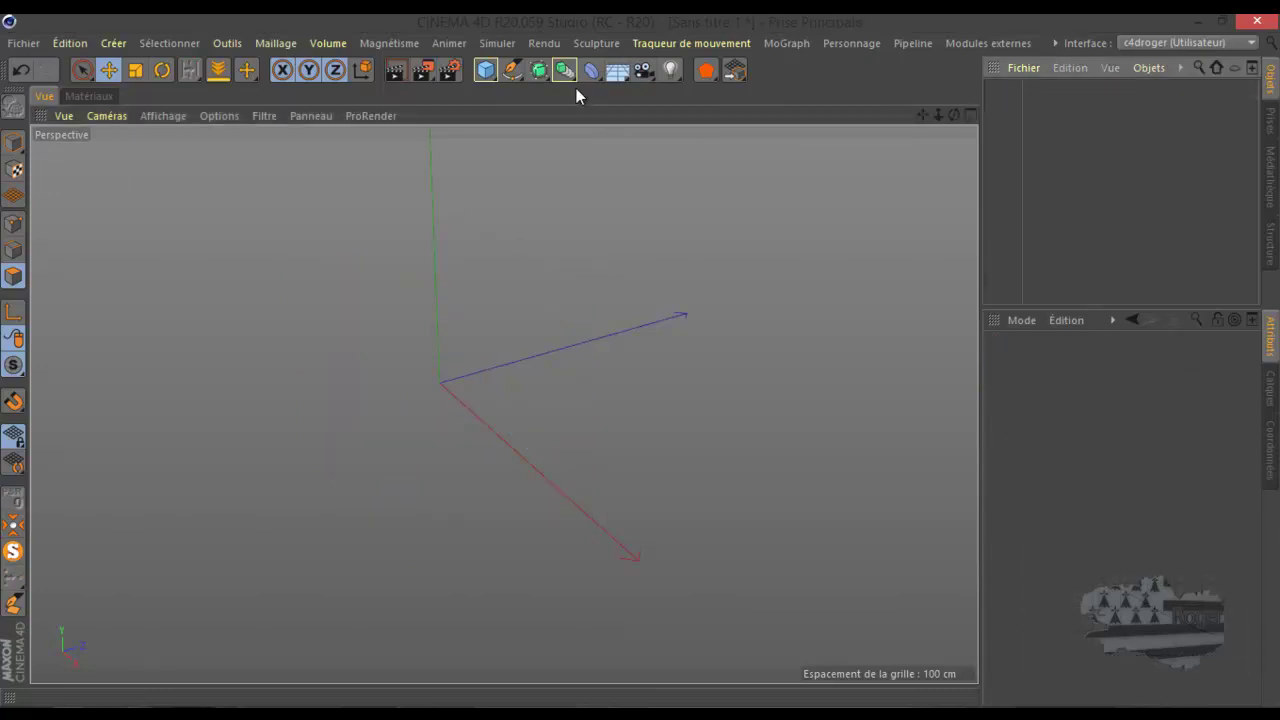
left_click(565, 72)
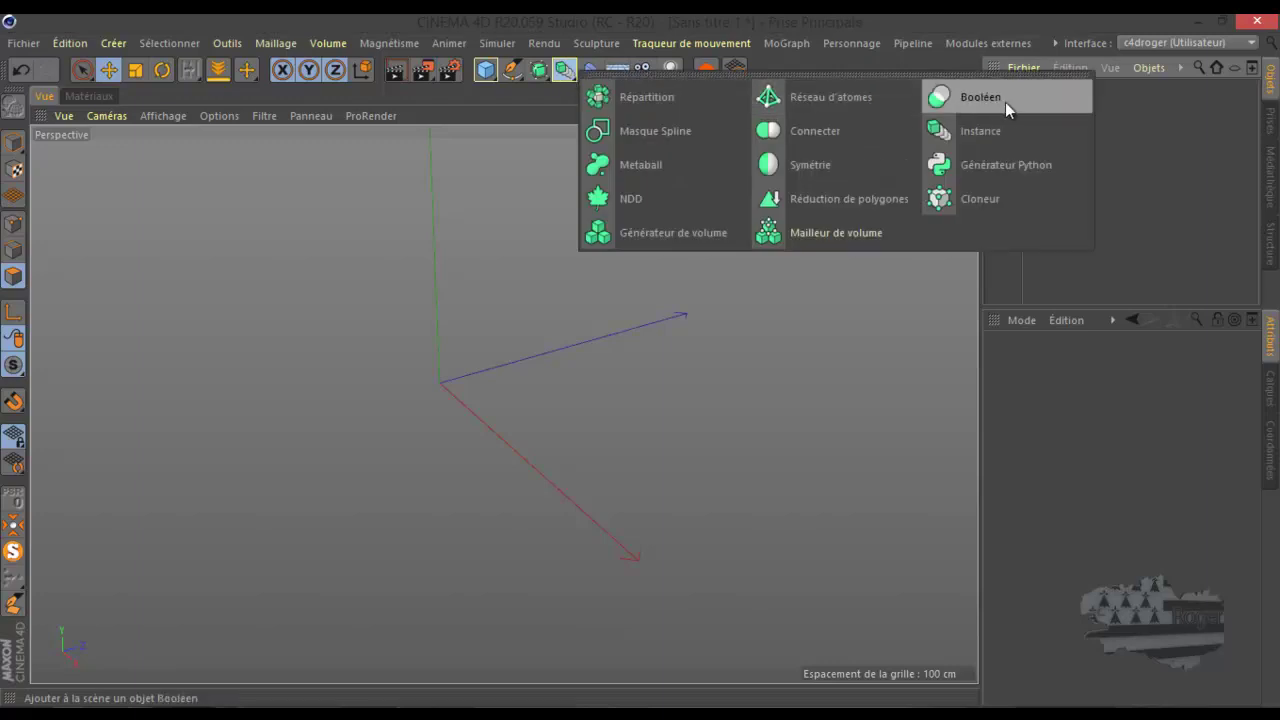
left_click(1000, 100)
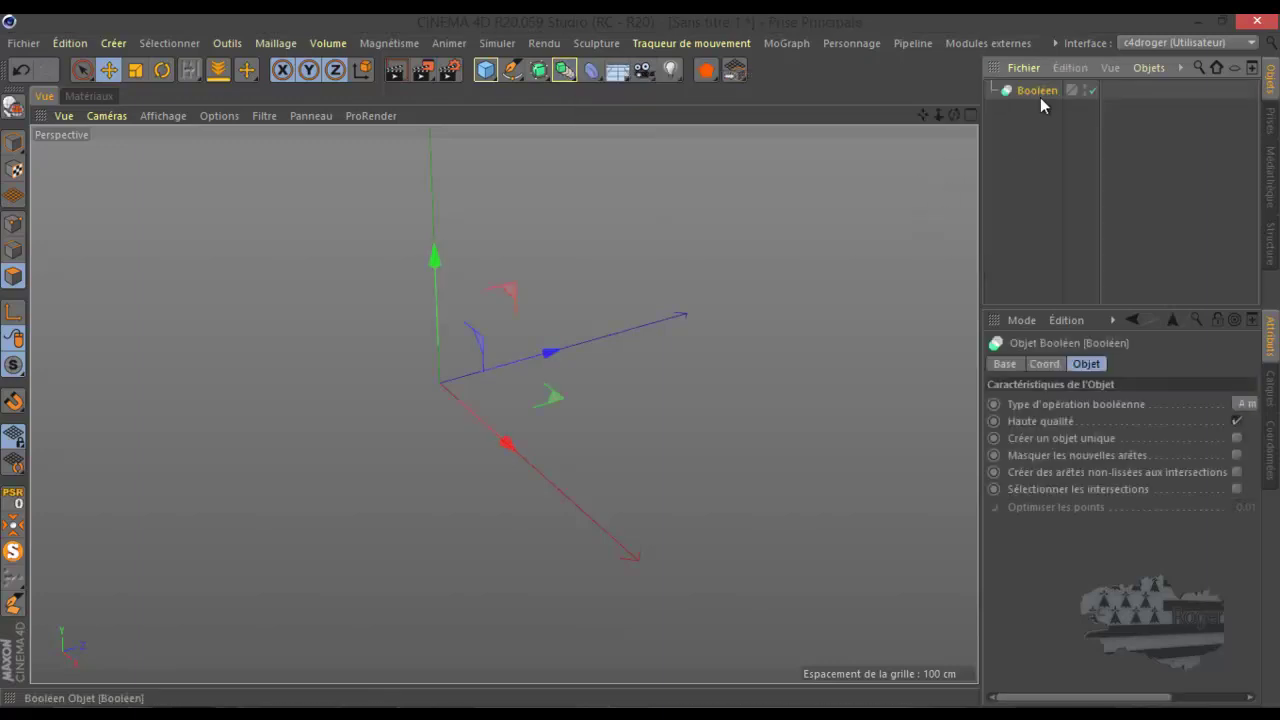
key("Delete")
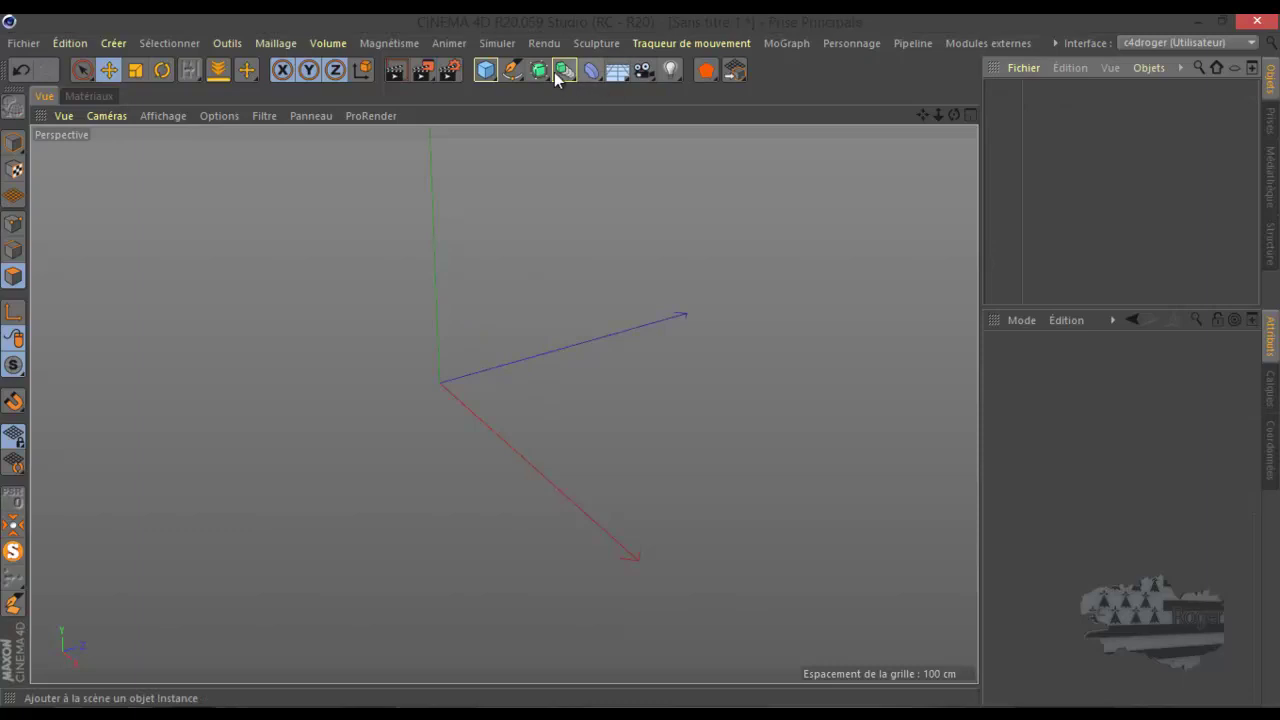
left_click(563, 71)
left_click(800, 100)
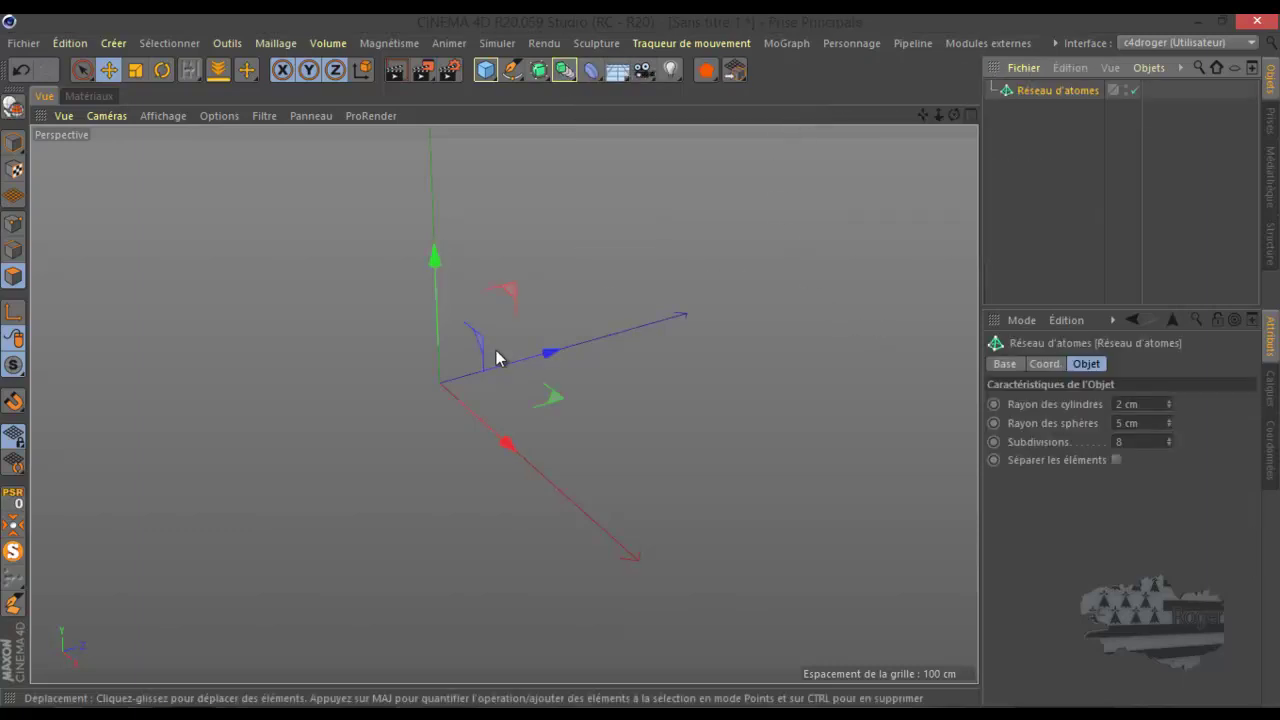
scroll(478, 420, "up", 3)
scroll(478, 420, "down", 1)
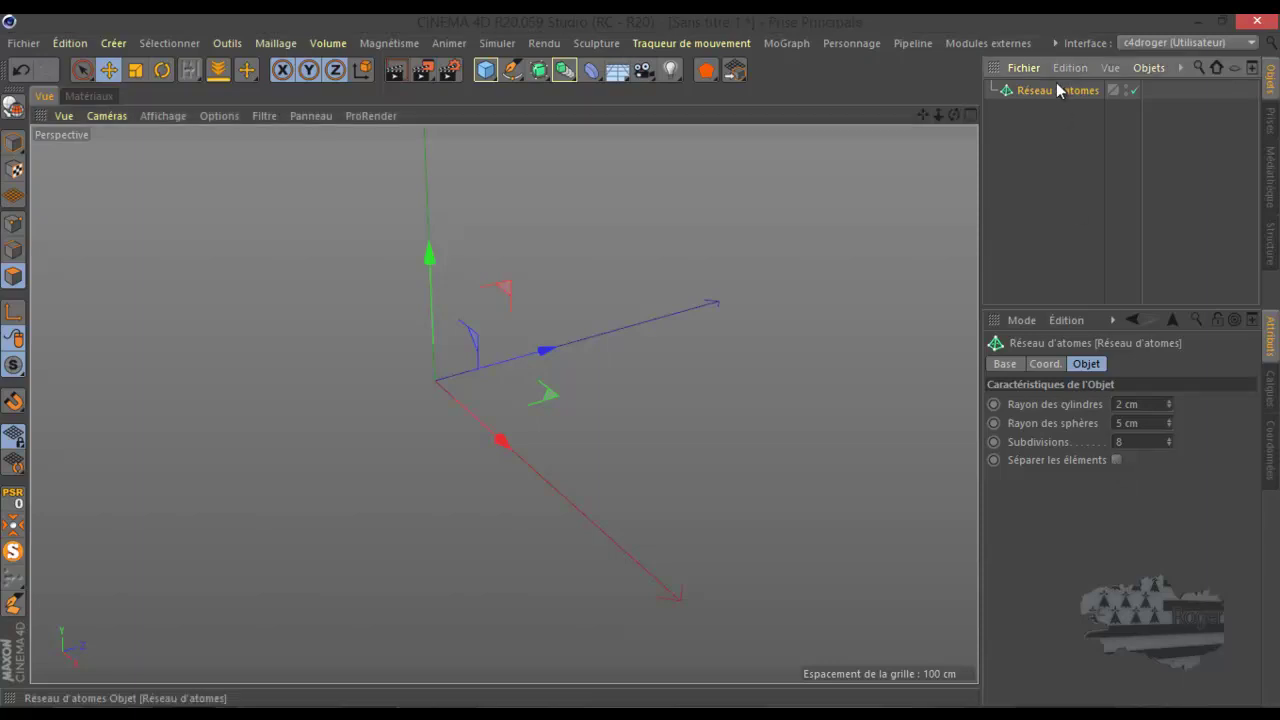
key("Delete")
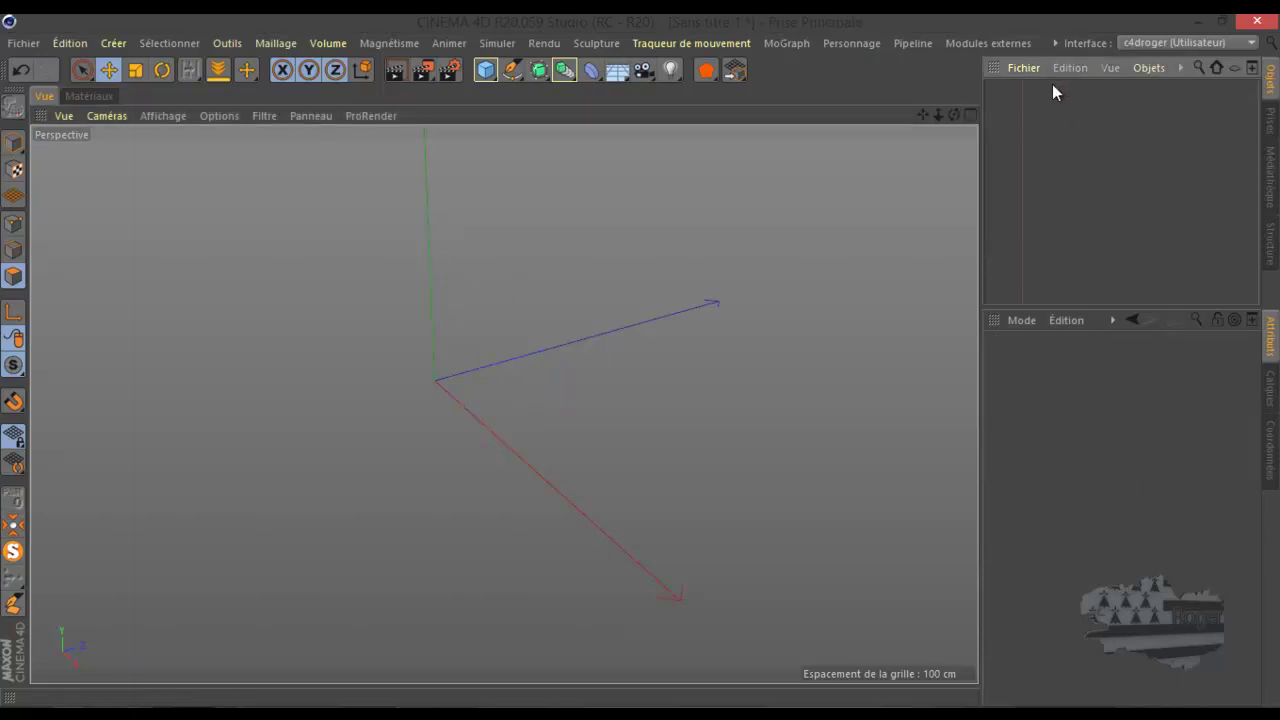
left_click(563, 71)
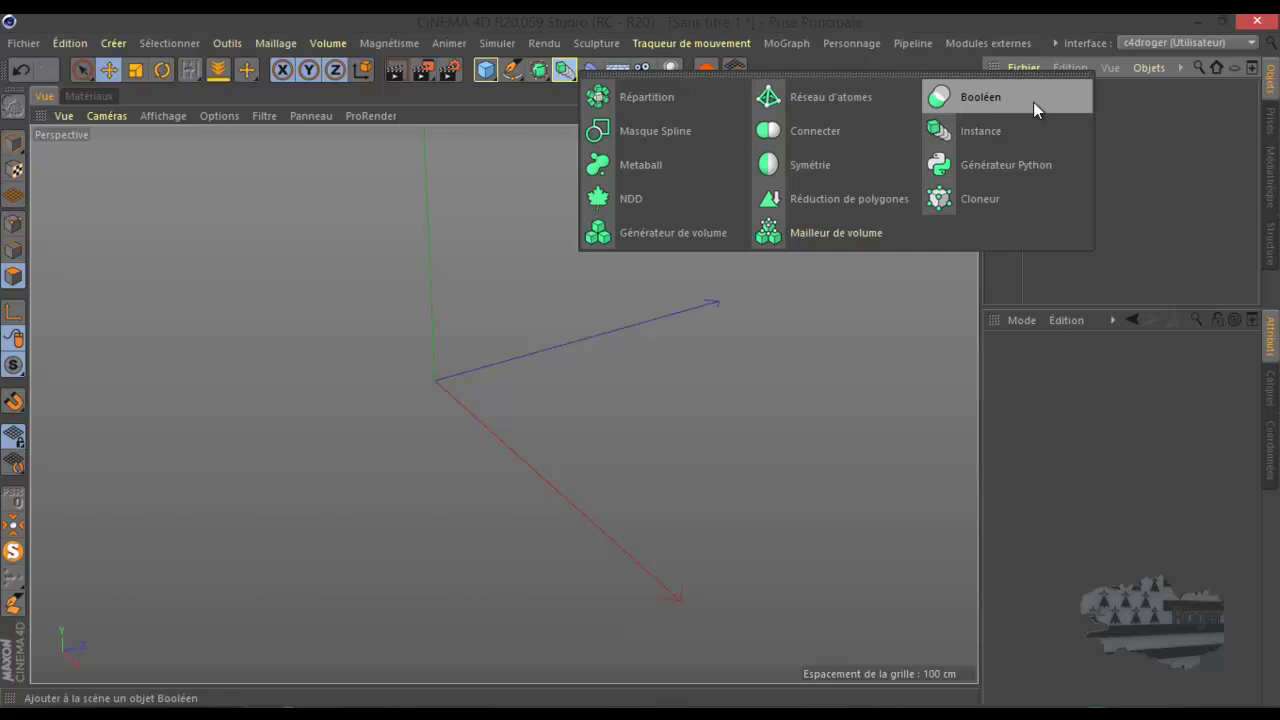
left_click(1098, 278)
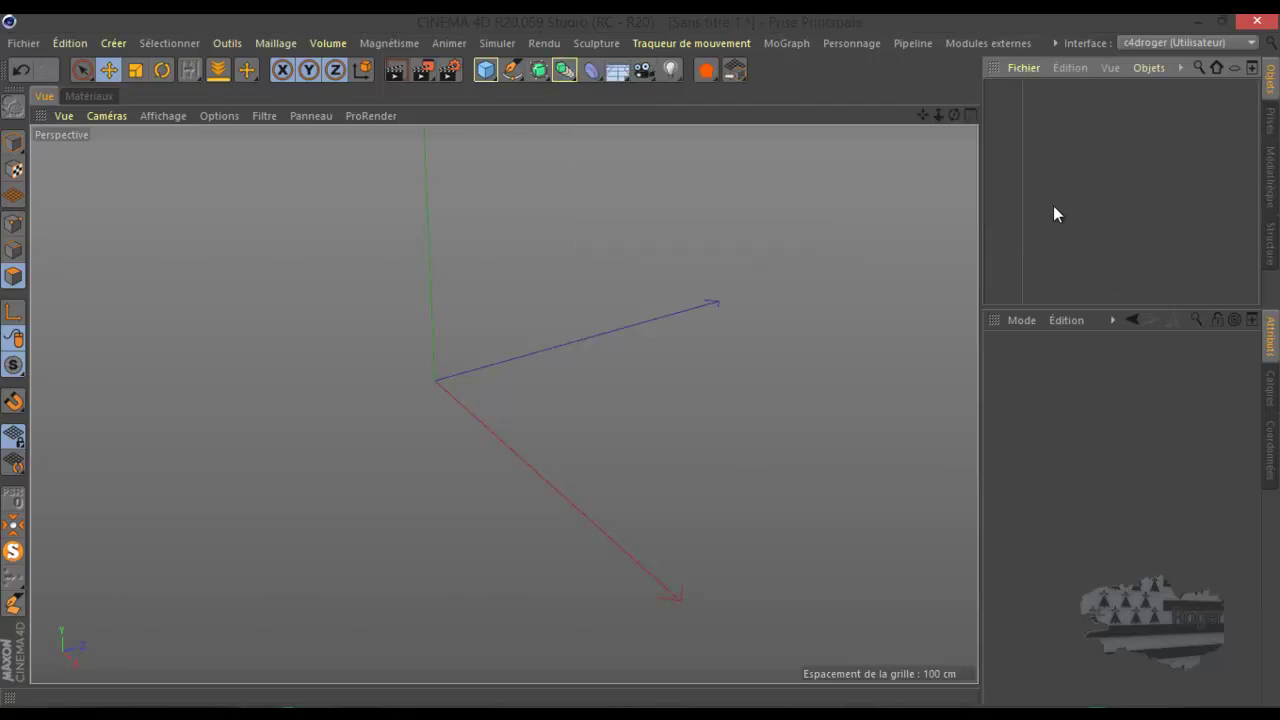